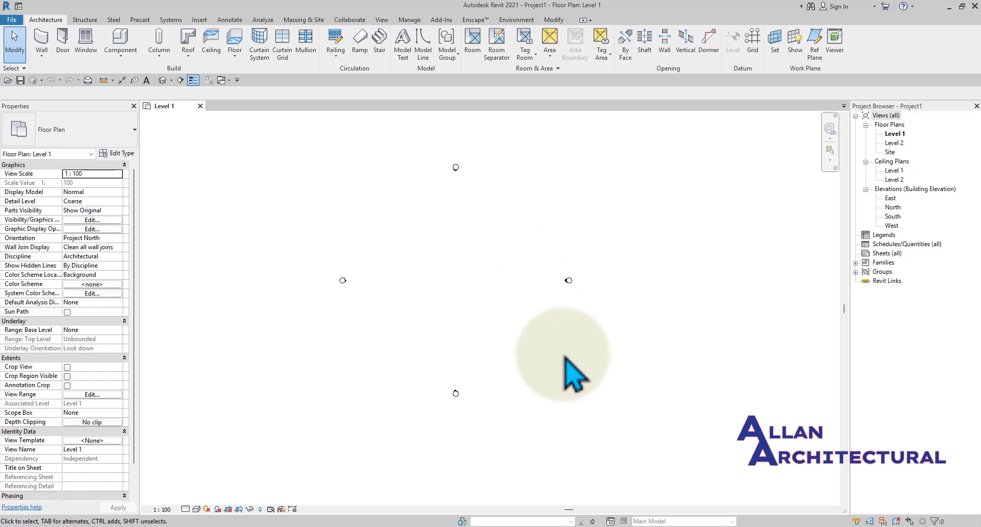
Switch to the Photos app and examine the striped walls and concrete bands in photo_2025-11-01_19-33-27.jpg
click(558, 526)
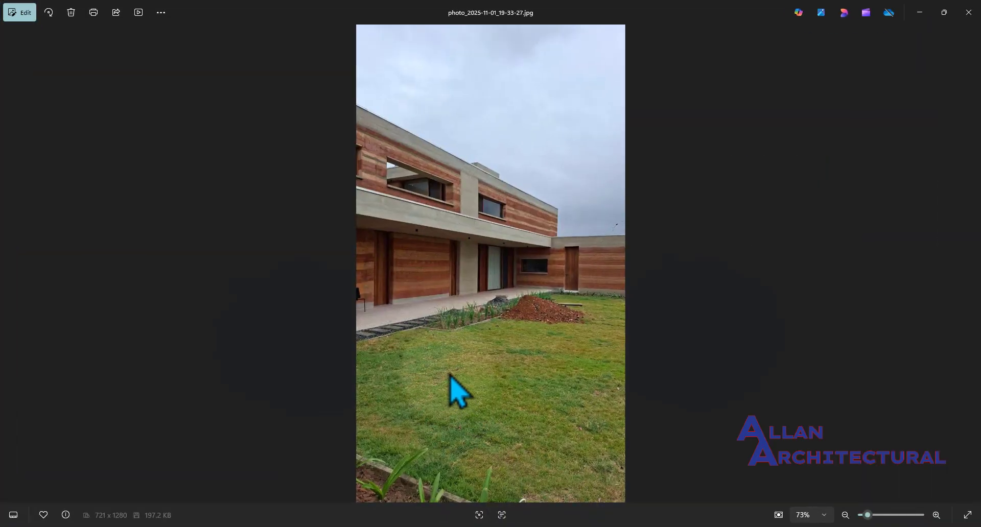
scroll(412, 328, up, 4)
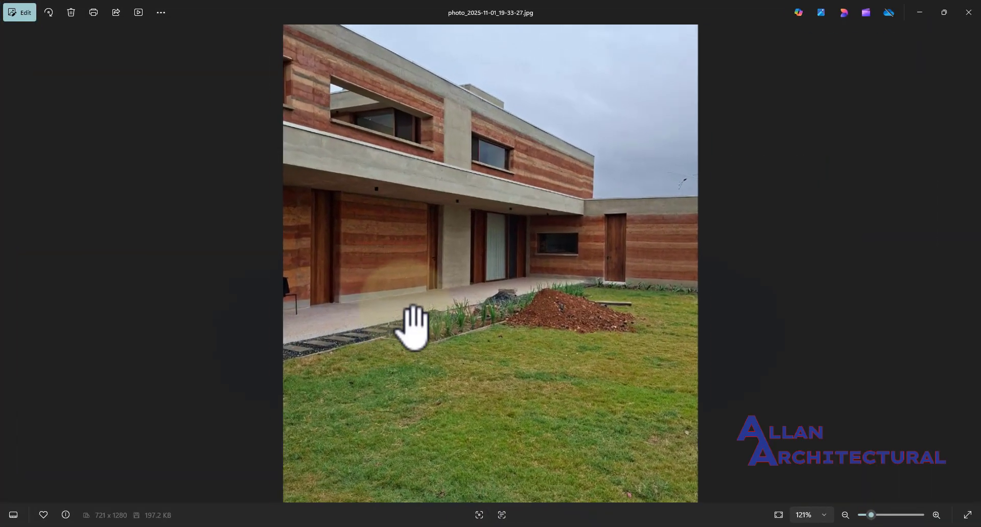
drag(375, 289, 418, 344)
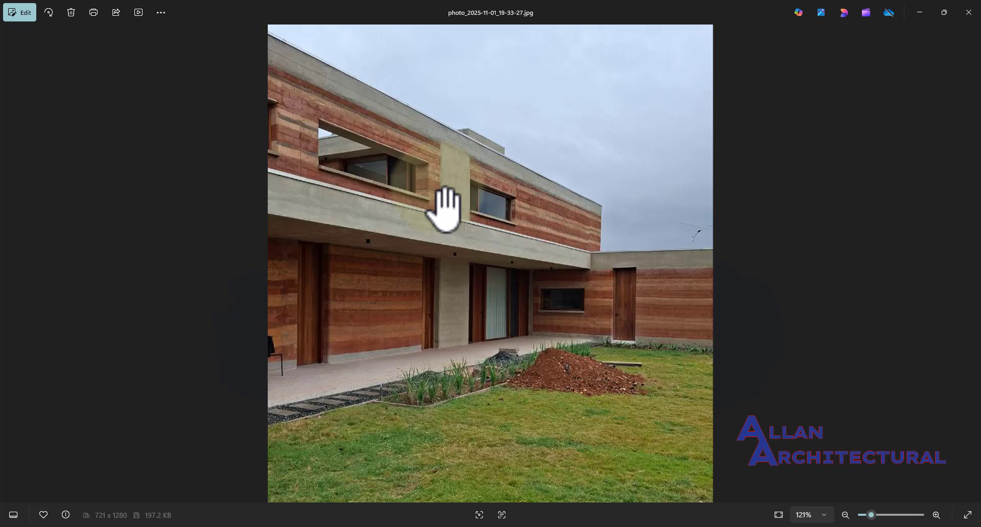
scroll(432, 217, down, 2)
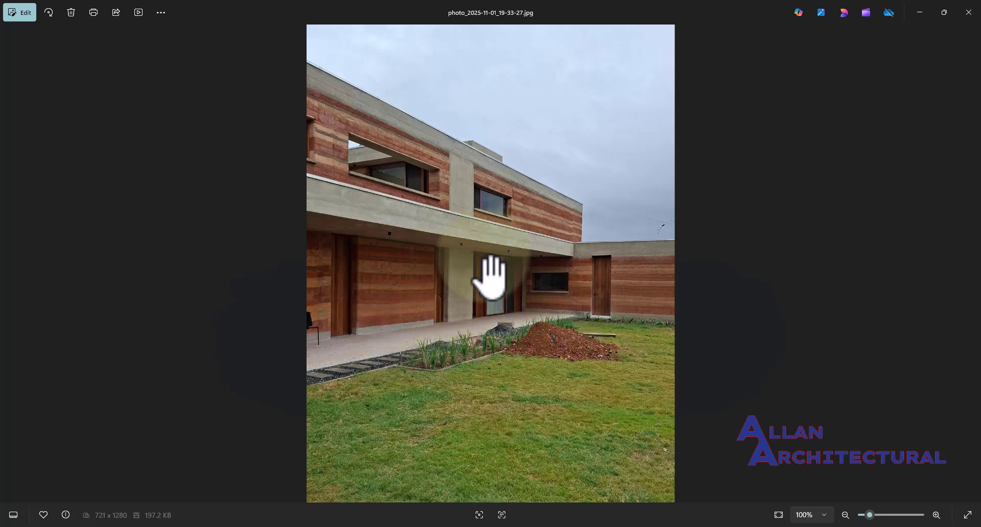
scroll(489, 279, down, 3)
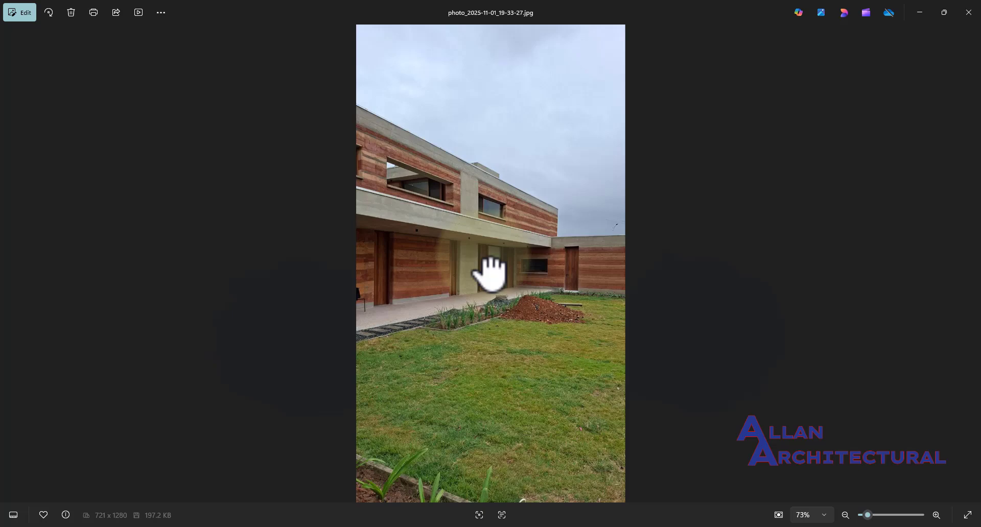
Go back to photo_2025-11-01_19-33-20.jpg and examine the balcony facade's striped walls, concrete slabs and glazed openings up close
key(Left)
key(Left)
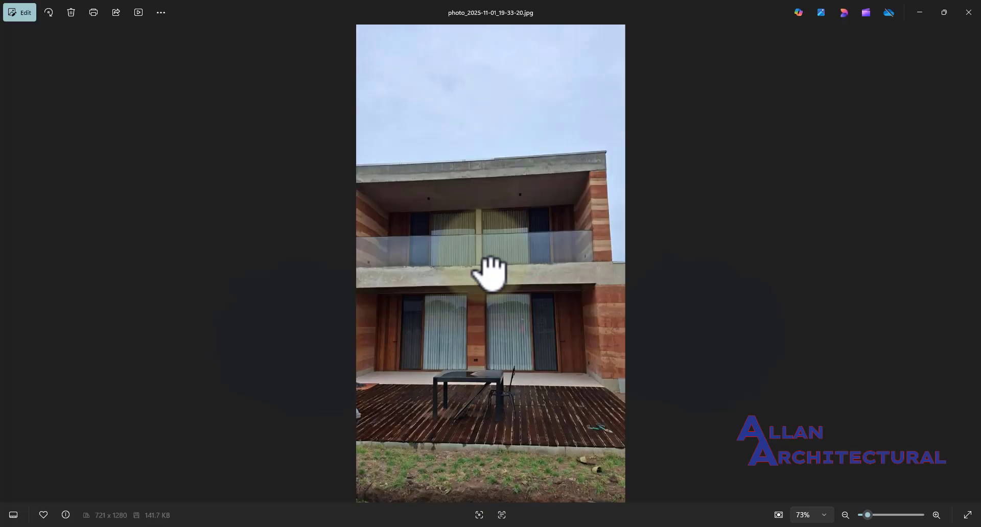
scroll(536, 355, up, 3)
scroll(536, 355, up, 4)
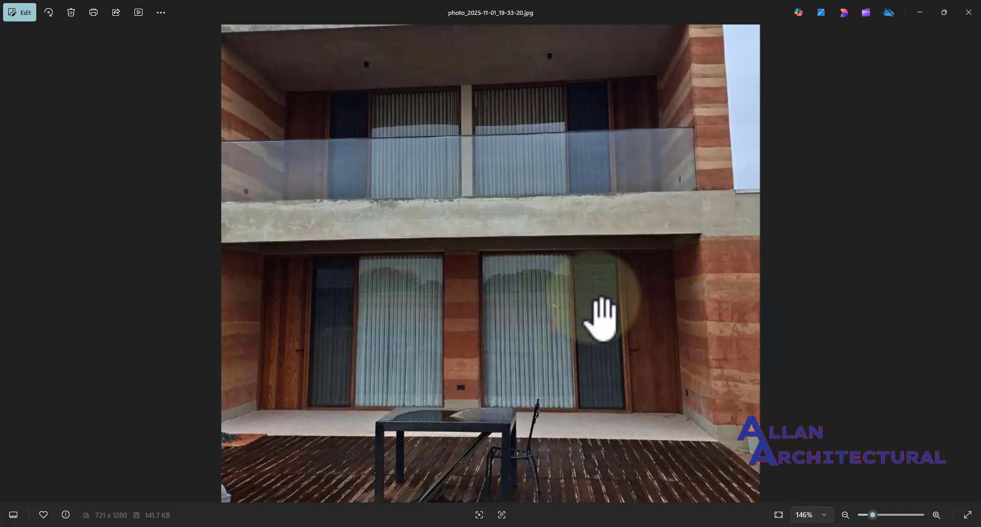
scroll(600, 318, down, 3)
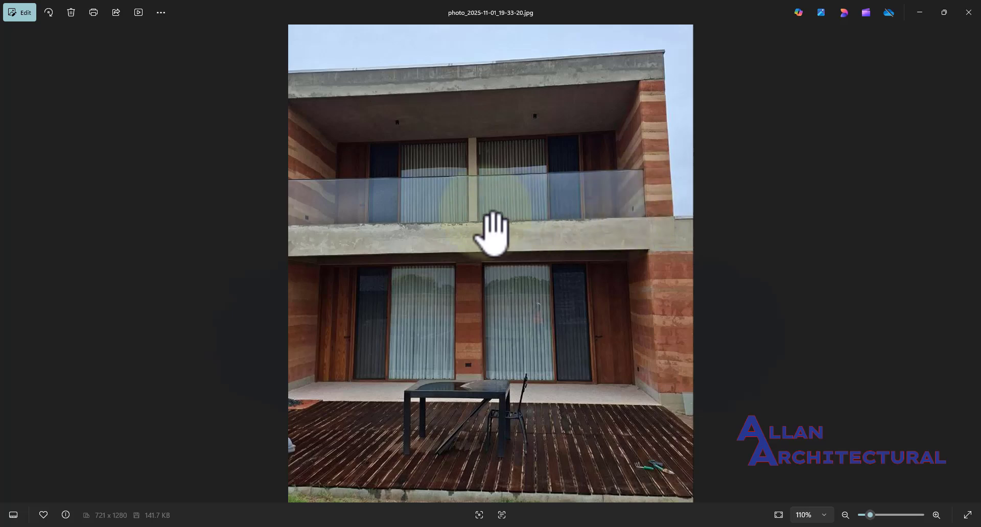
scroll(481, 235, down, 2)
scroll(465, 287, up, 4)
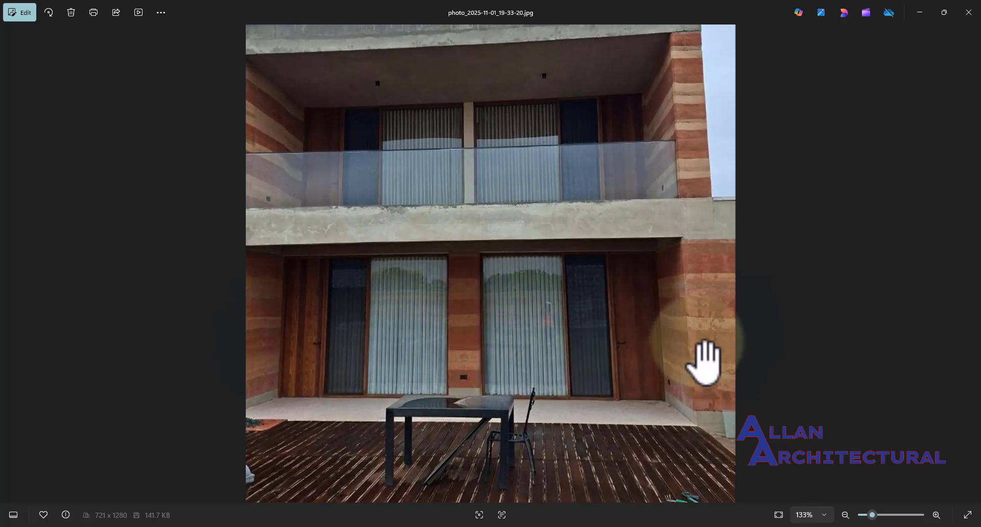
scroll(490, 260, down, 4)
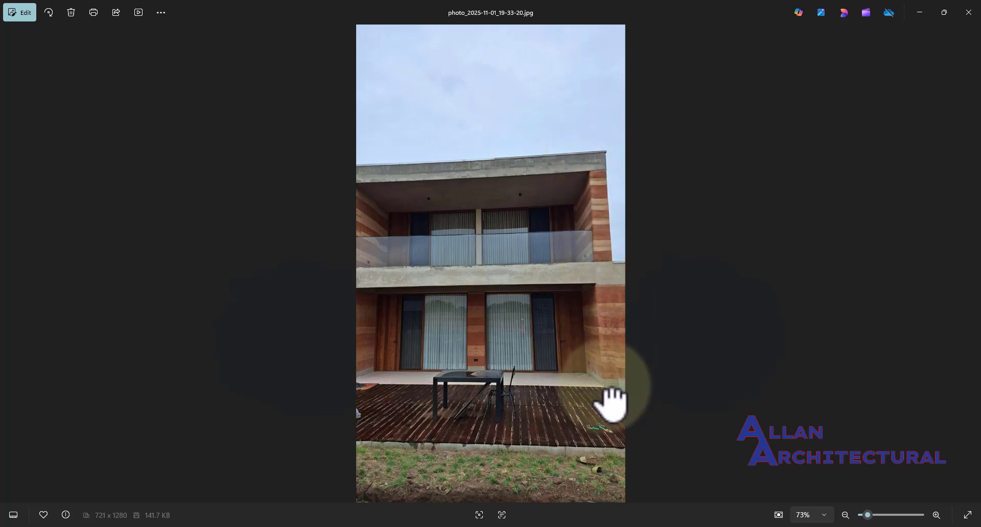
Show photo_2025-11-01_19-33-07.jpg and inspect the terrace wall, concrete roof edges and upper-floor windows of the garden side
key(Left)
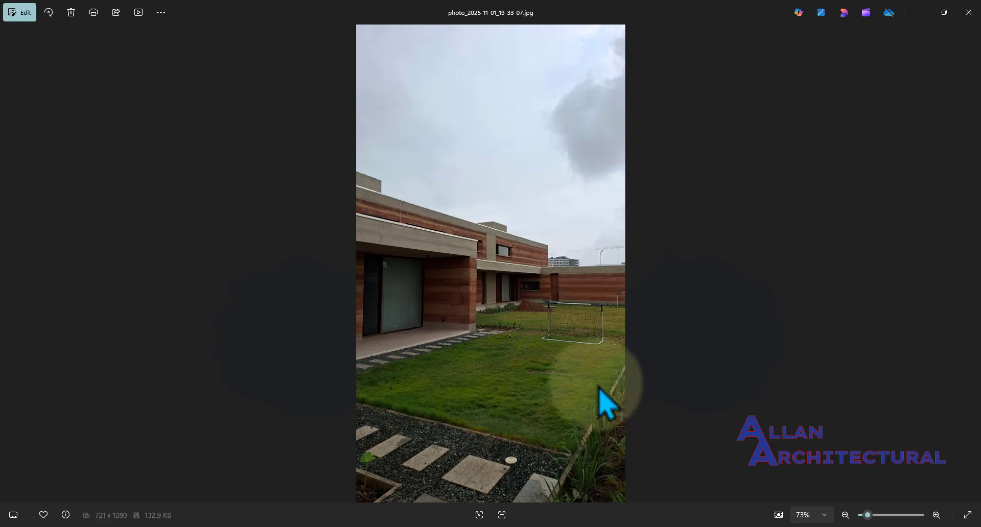
scroll(455, 333, up, 4)
scroll(455, 330, up, 4)
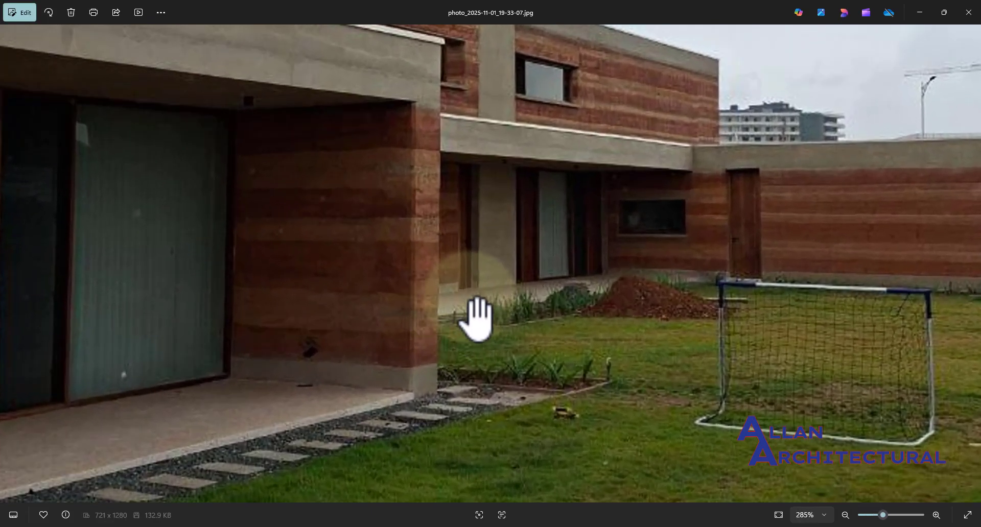
scroll(376, 290, down, 2)
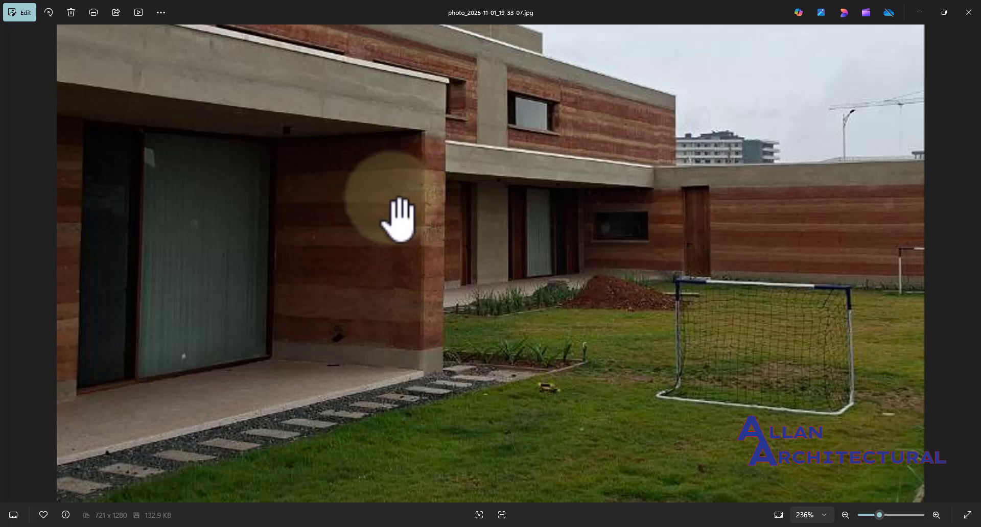
scroll(374, 250, down, 3)
double_click(465, 198)
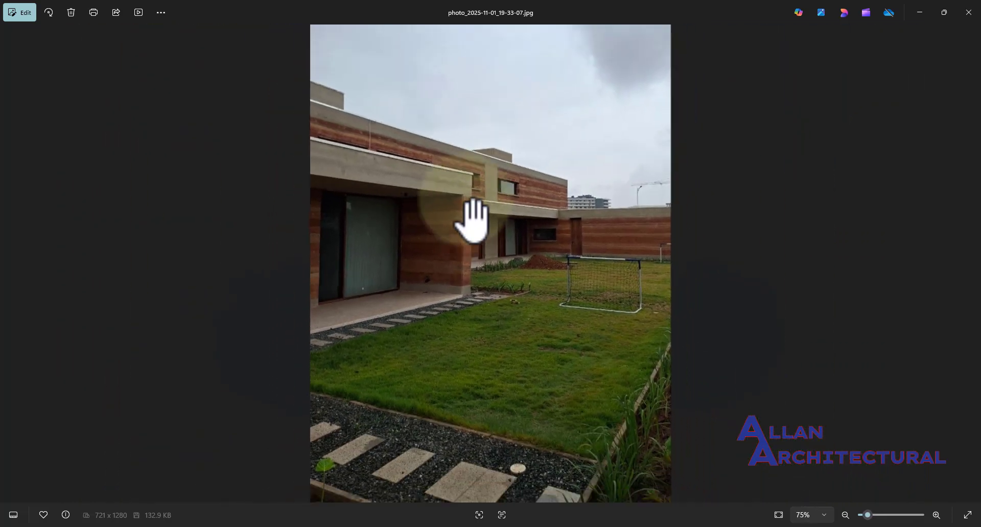
double_click(345, 209)
scroll(345, 208, up, 1)
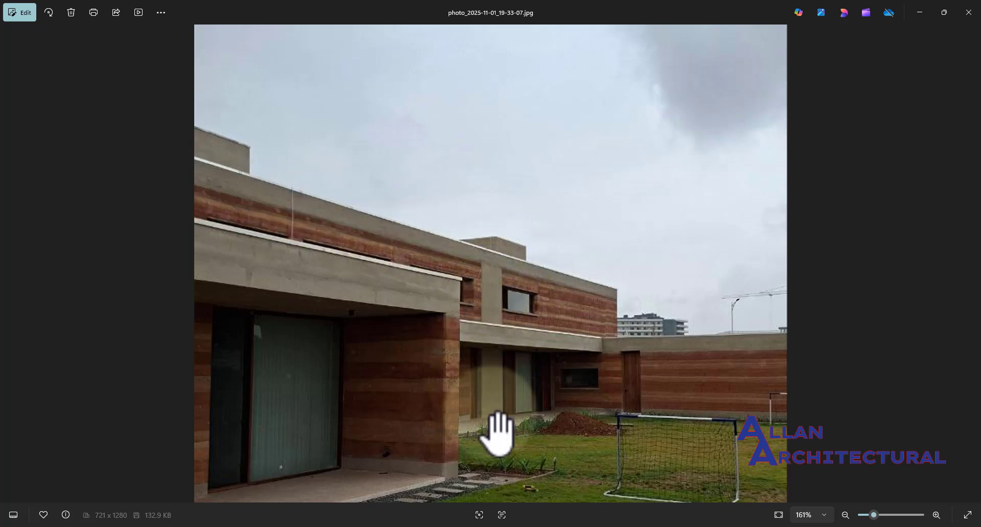
scroll(496, 345, down, 5)
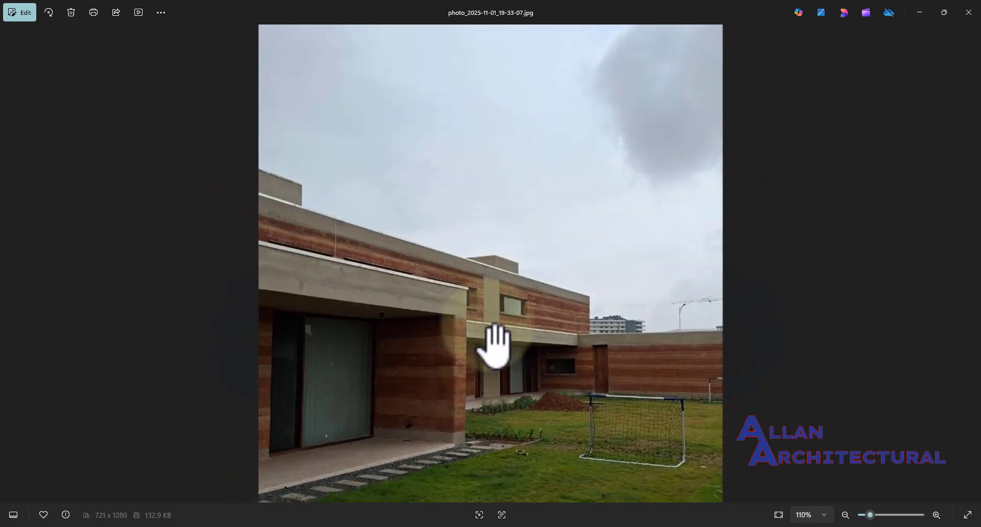
scroll(493, 348, up, 6)
scroll(565, 343, up, 3)
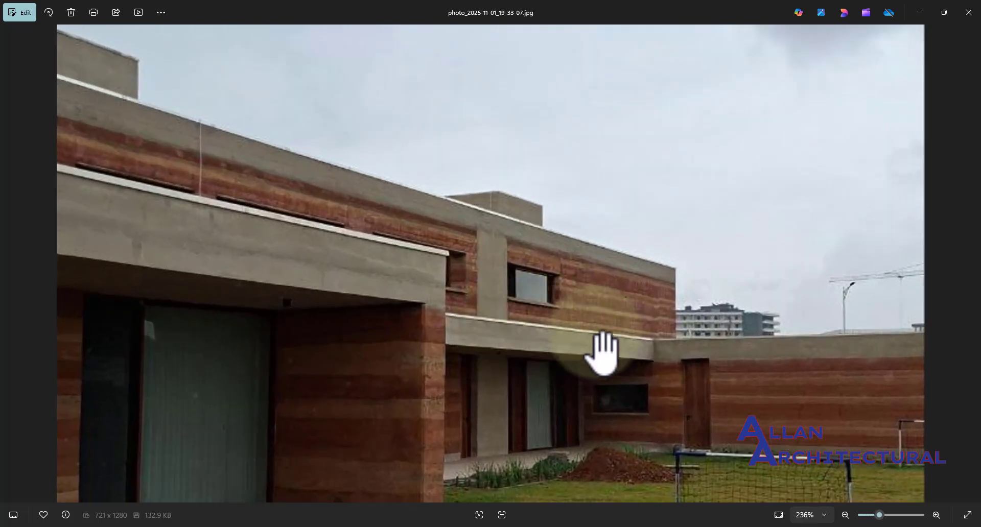
scroll(615, 329, down, 5)
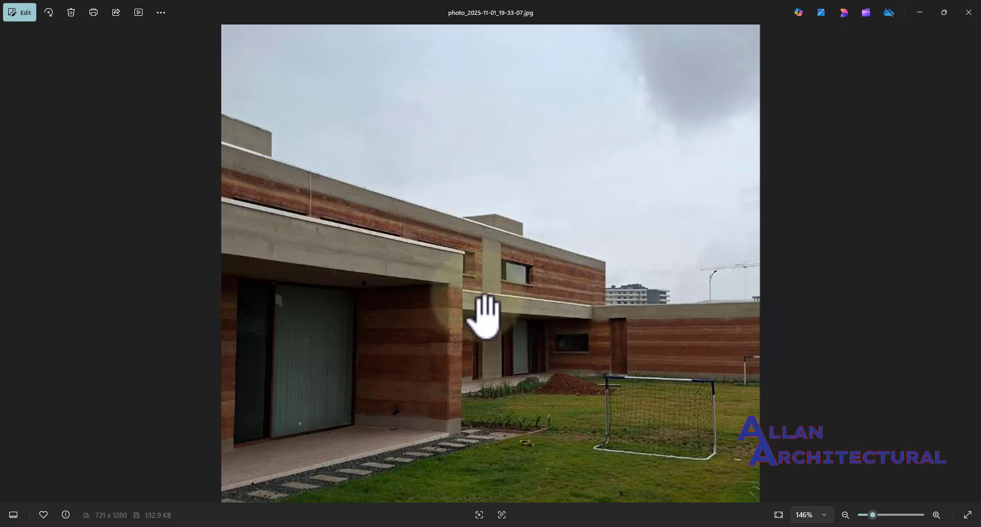
scroll(480, 313, down, 3)
Browse back to photo_2025-11-01_19-32-45.jpg and examine the entrance facade's layered wall and concrete bands up close
key(Left)
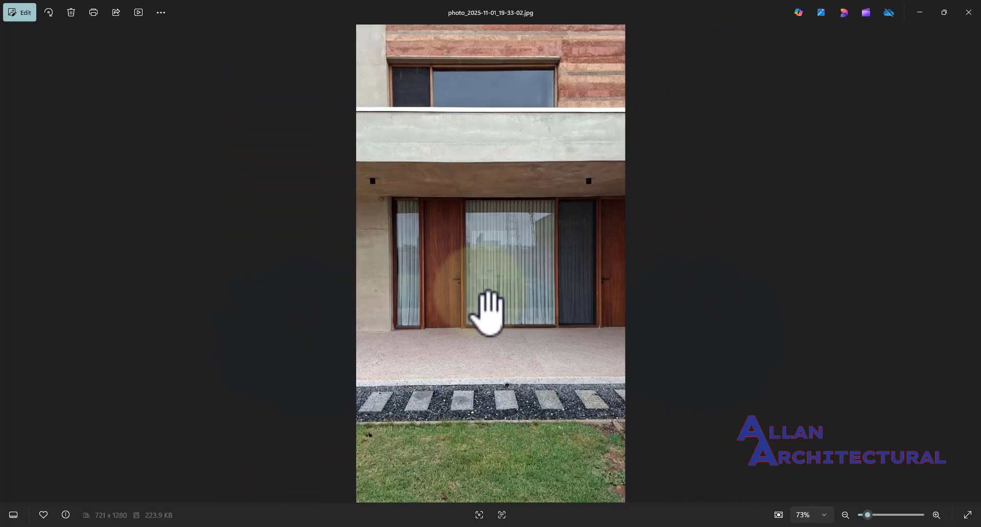
key(Left)
key(Left)
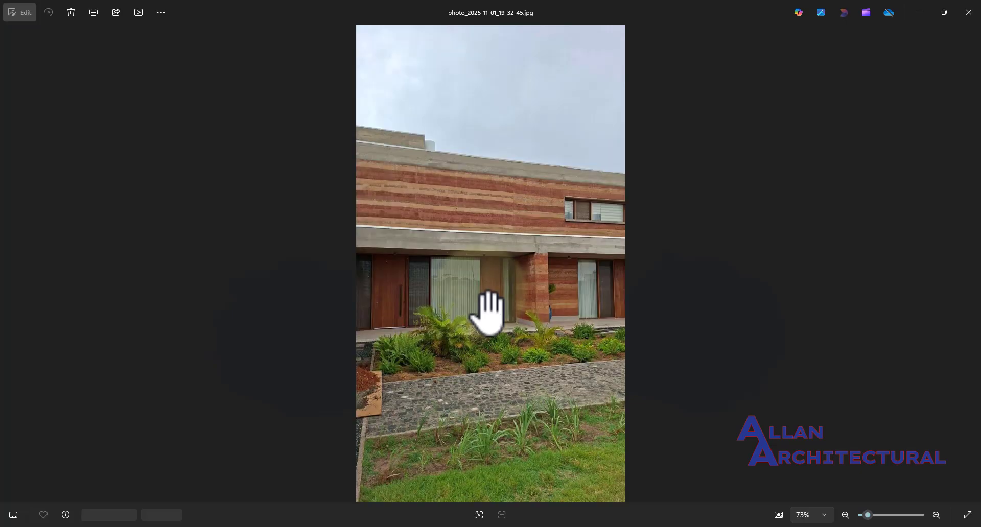
scroll(407, 221, up, 3)
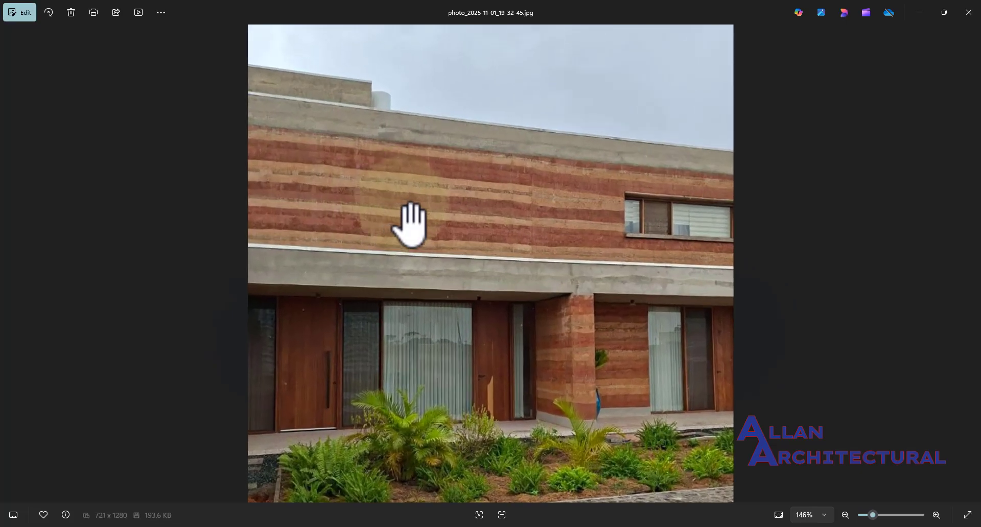
scroll(410, 224, down, 2)
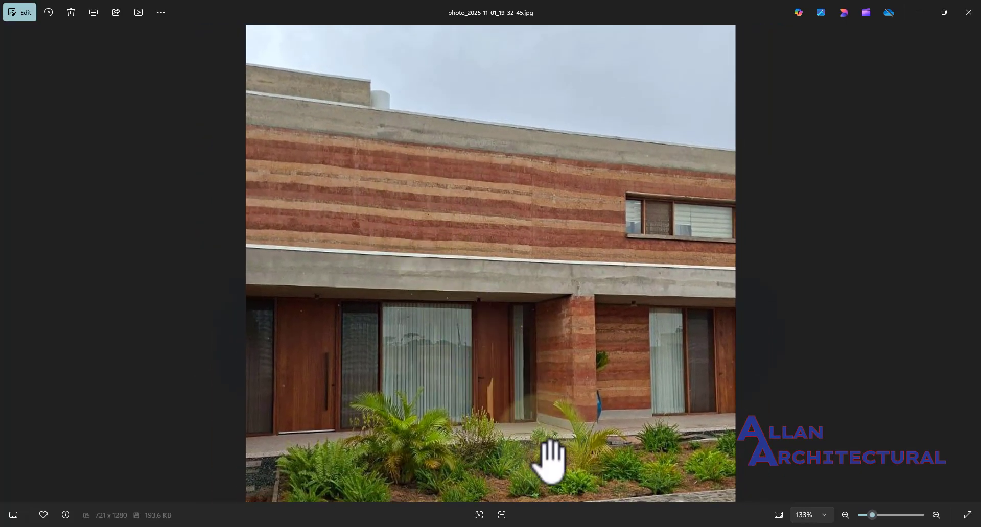
scroll(486, 357, down, 3)
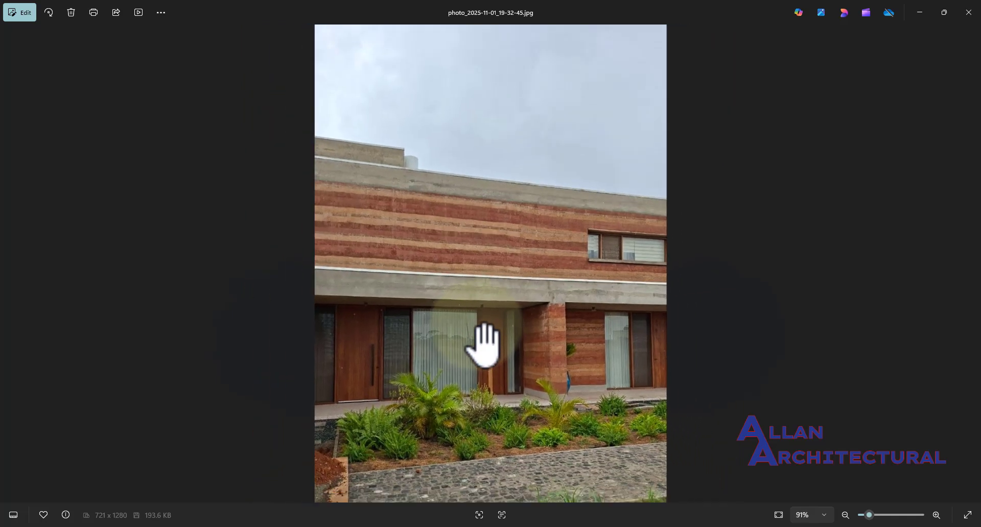
scroll(486, 345, up, 1)
scroll(480, 330, down, 3)
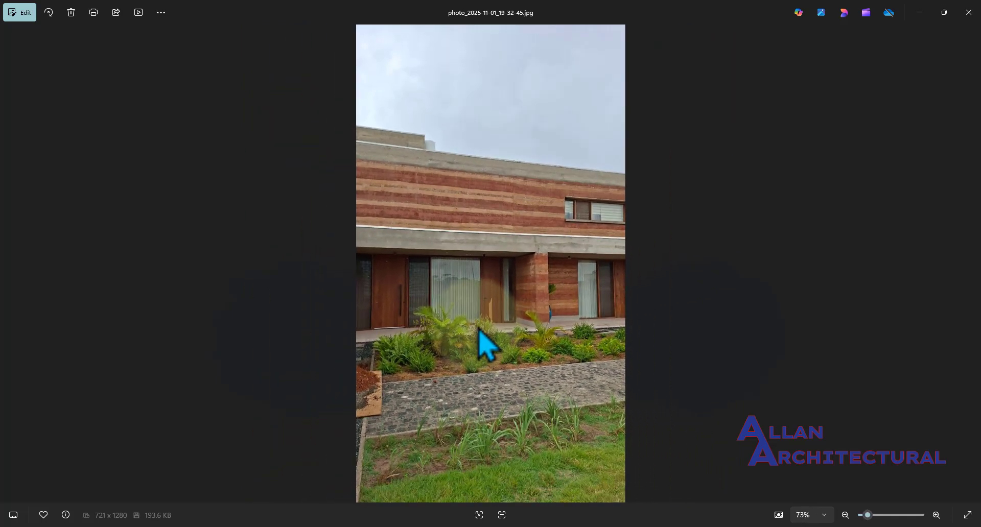
Bring up interior photo_2025-11-01_19-30-59.jpg and examine the layered wall, the terrazzo and wood floors, and the concrete ceiling
key(Right)
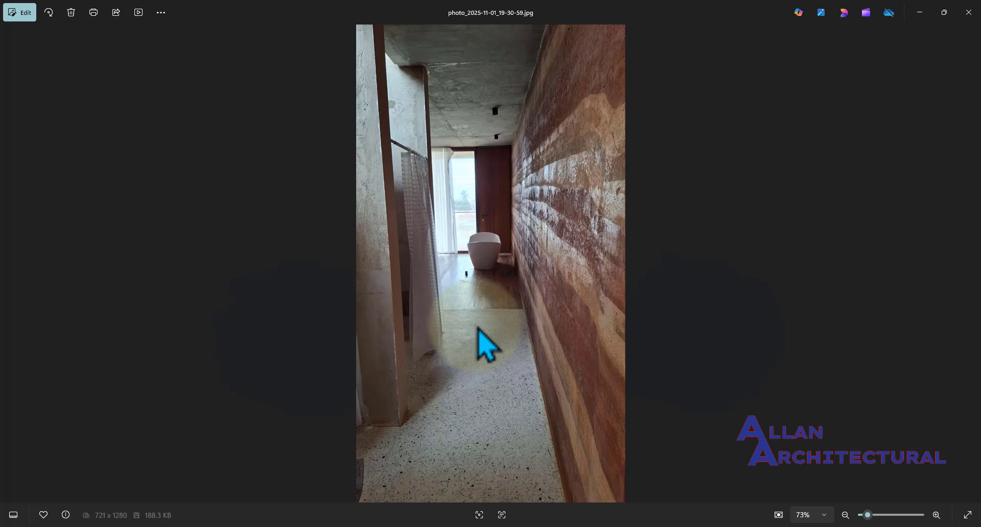
scroll(499, 332, up, 5)
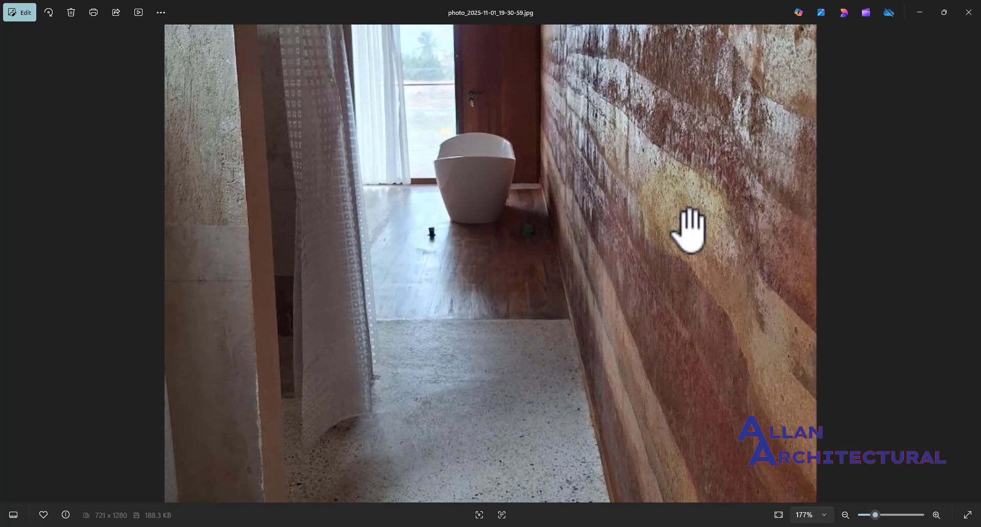
scroll(585, 278, down, 2)
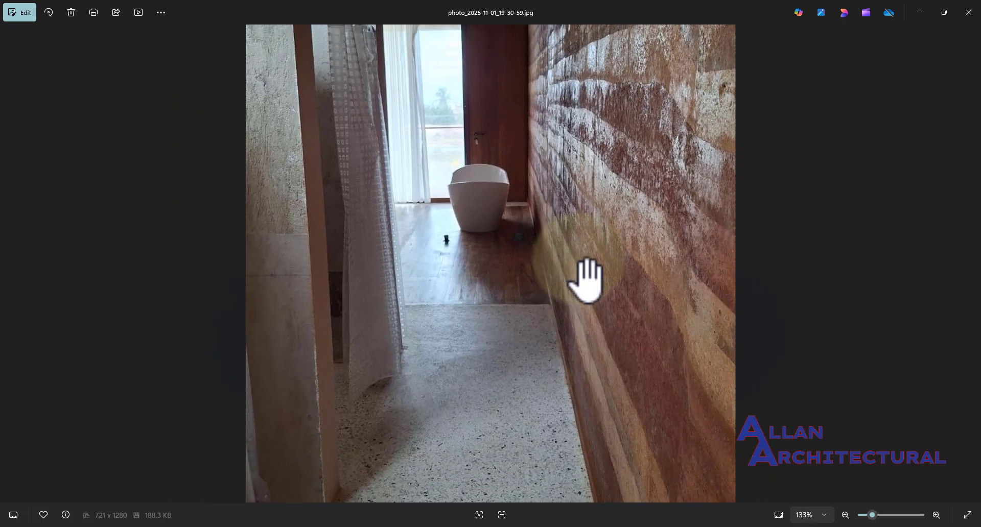
scroll(519, 230, down, 3)
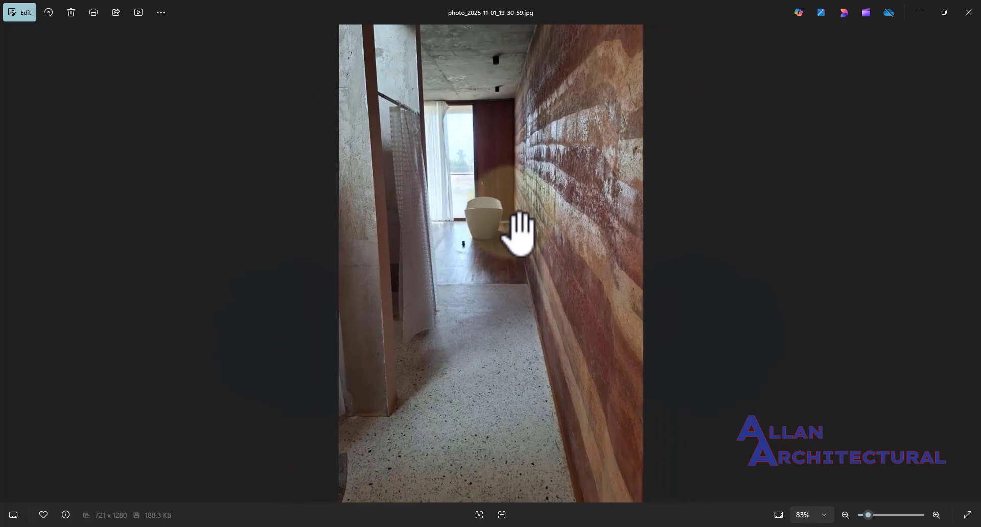
scroll(467, 158, down, 1)
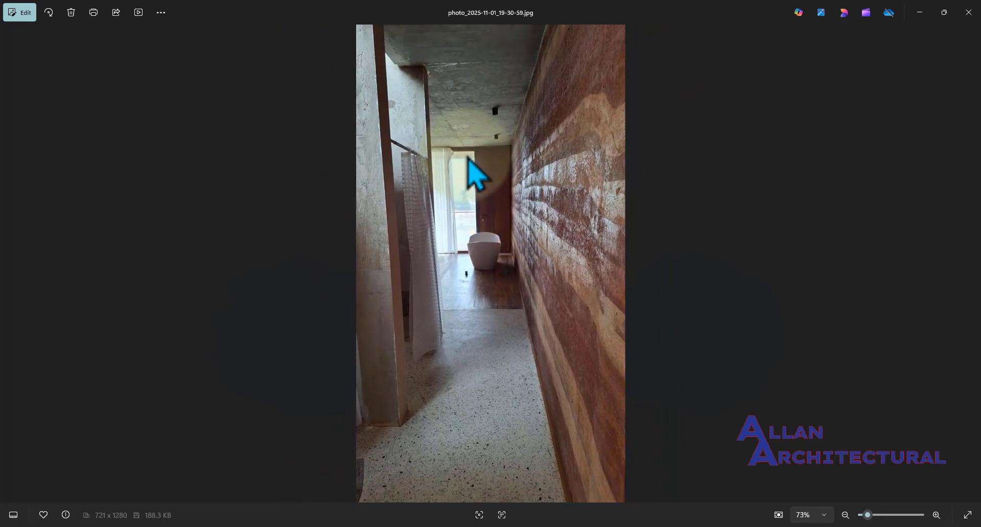
scroll(467, 437, up, 4)
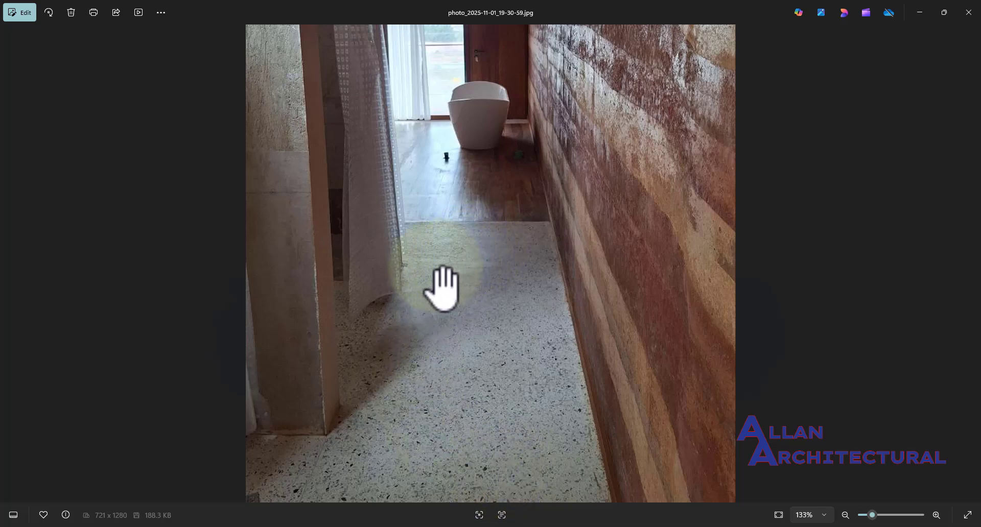
scroll(479, 279, up, 2)
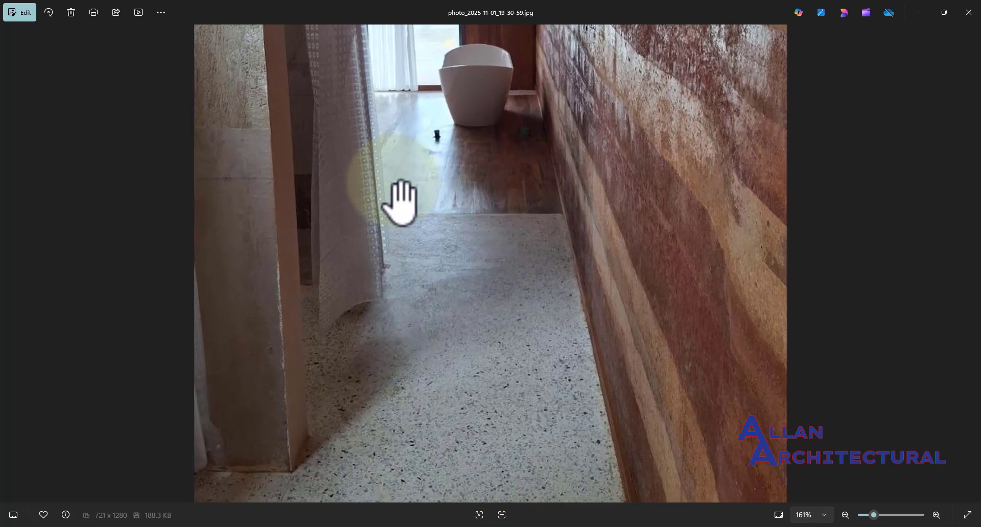
scroll(491, 219, down, 3)
drag(491, 161, 479, 296)
scroll(457, 302, up, 5)
scroll(473, 312, down, 4)
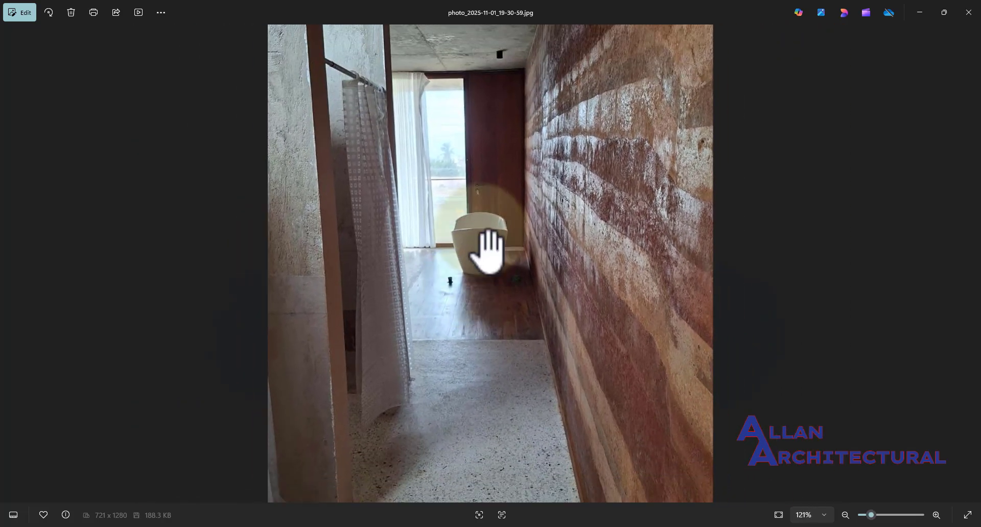
scroll(478, 253, down, 3)
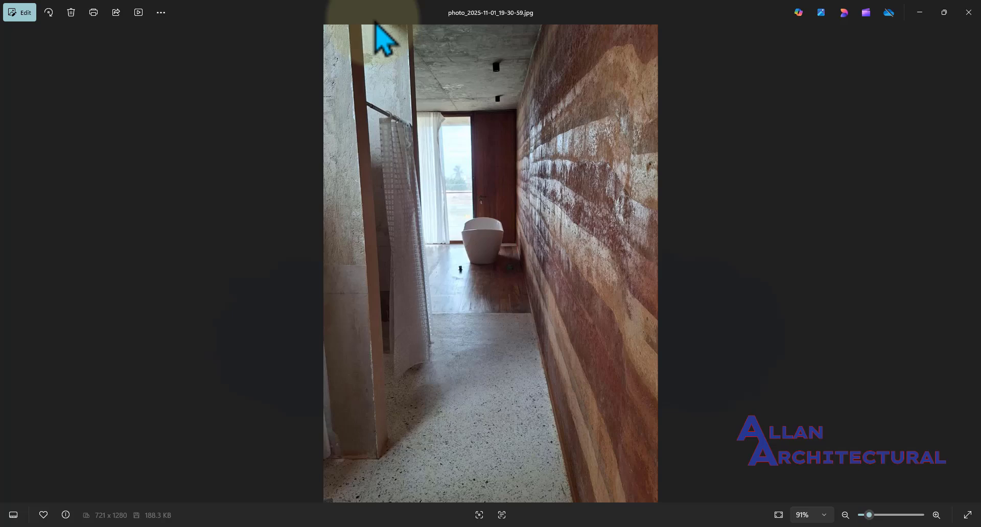
Show the bathtub photo photo_2025-11-01_19-30-35.jpg and inspect the texture of its layered wall
key(Left)
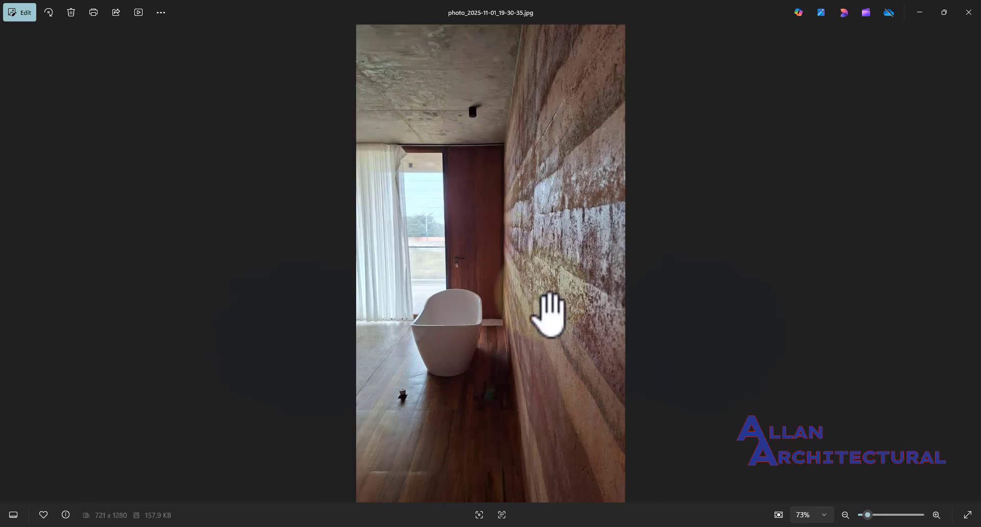
double_click(542, 297)
double_click(528, 238)
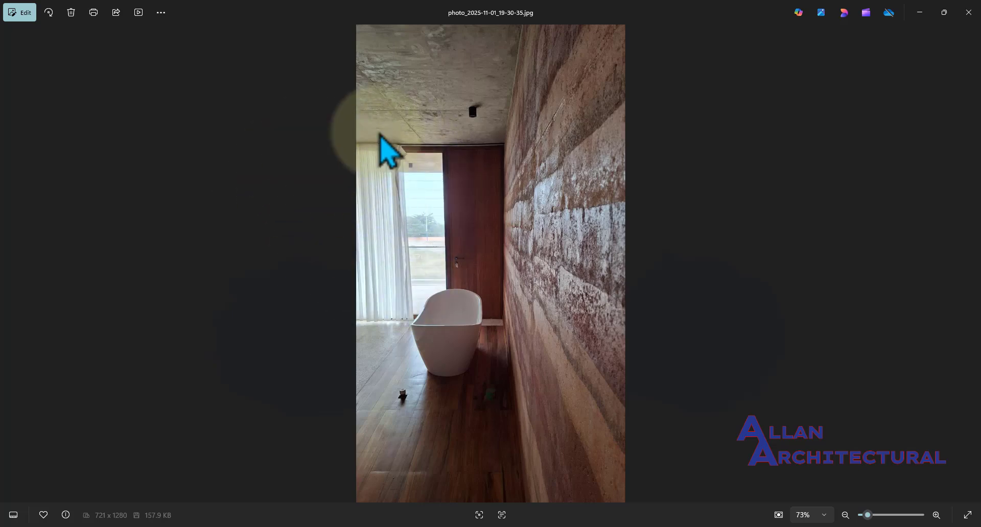
Examine the concrete ceiling and the black ceiling light in the bathtub photo up close, then return to the full picture
scroll(455, 95, up, 5)
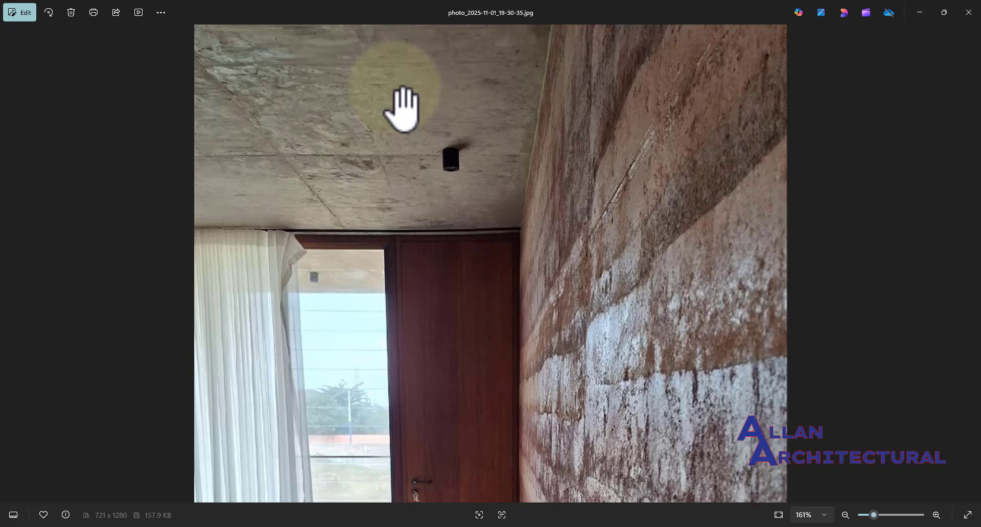
scroll(483, 162, down, 5)
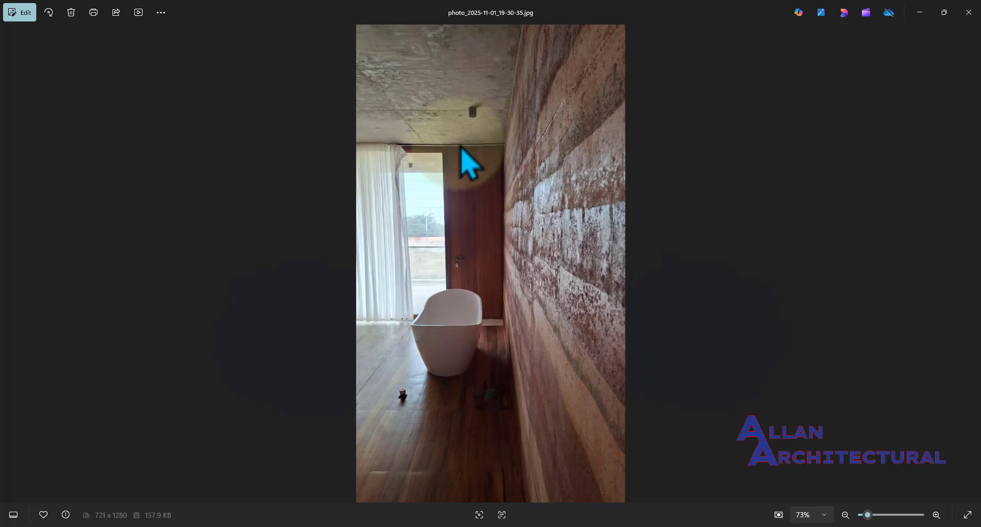
scroll(452, 145, up, 2)
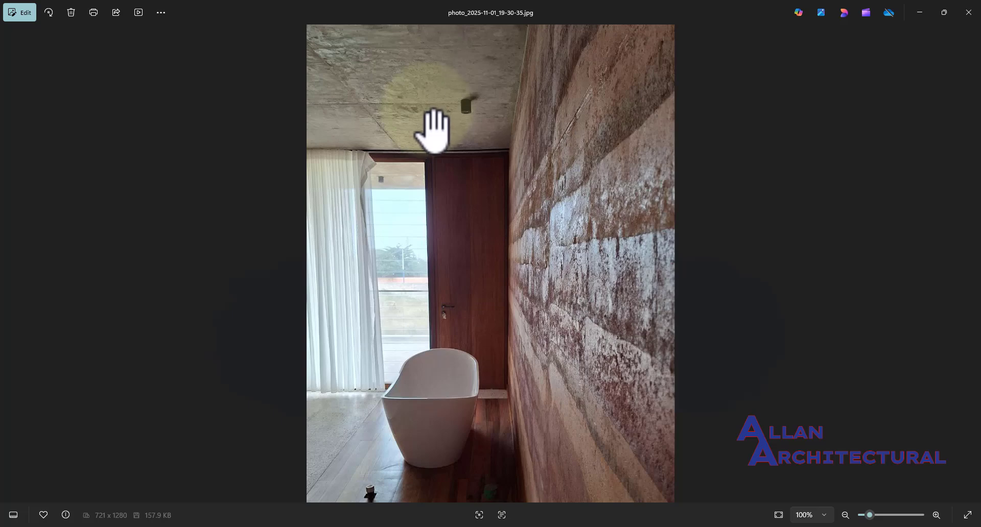
scroll(431, 117, down, 2)
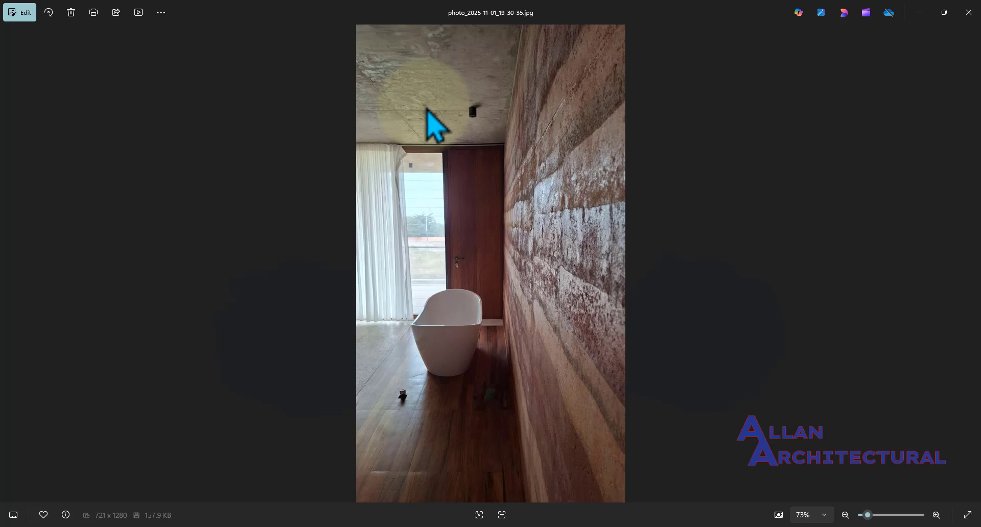
Browse back through the corridor and staircase photos to bedroom photo_2025-11-01_19-29-50.jpg, studying the layered walls and terrazzo floors
key(Left)
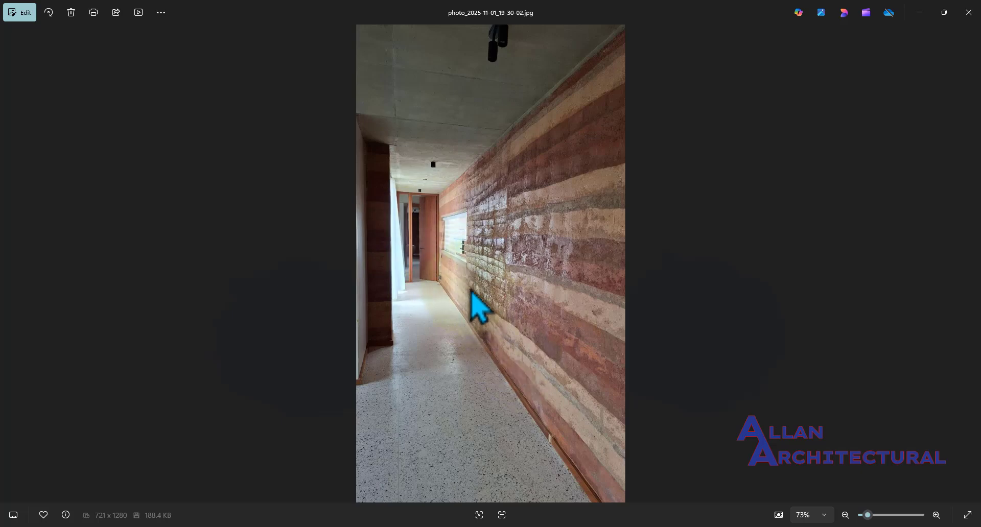
key(Left)
key(Left)
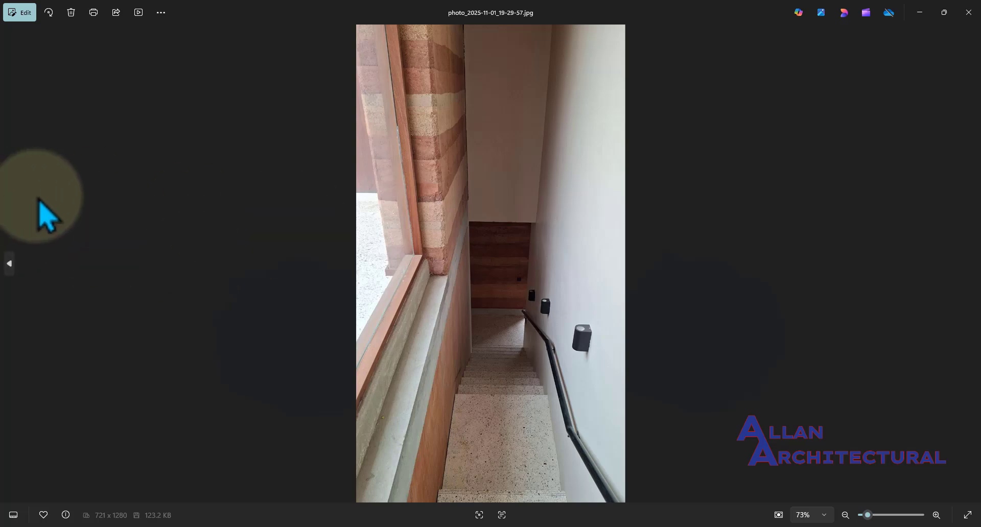
key(Left)
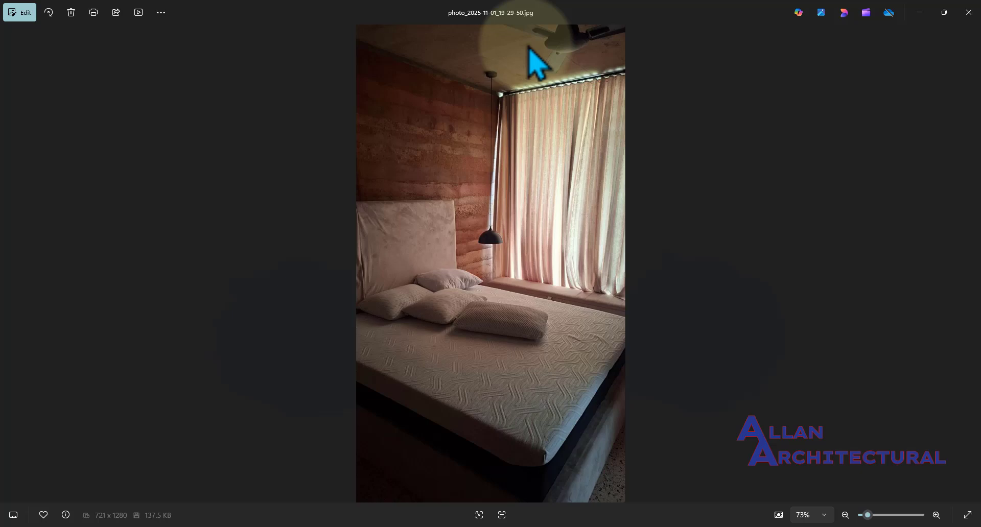
Browse forward through the interior and exterior photos to the wooden deck photo, photo_2025-11-01_19-33-33.jpg
key(Right)
key(Right)
key(Right)
key(Right)
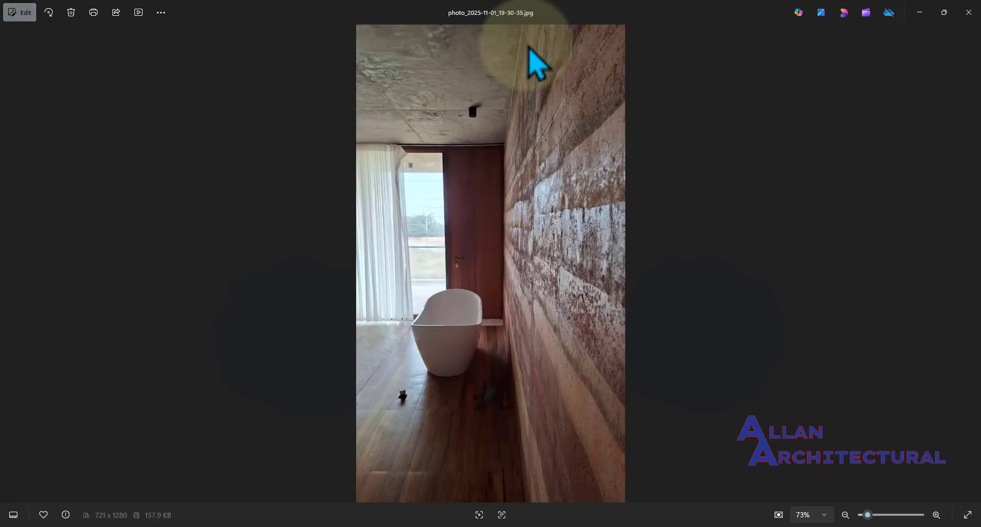
key(Right)
key(Right)
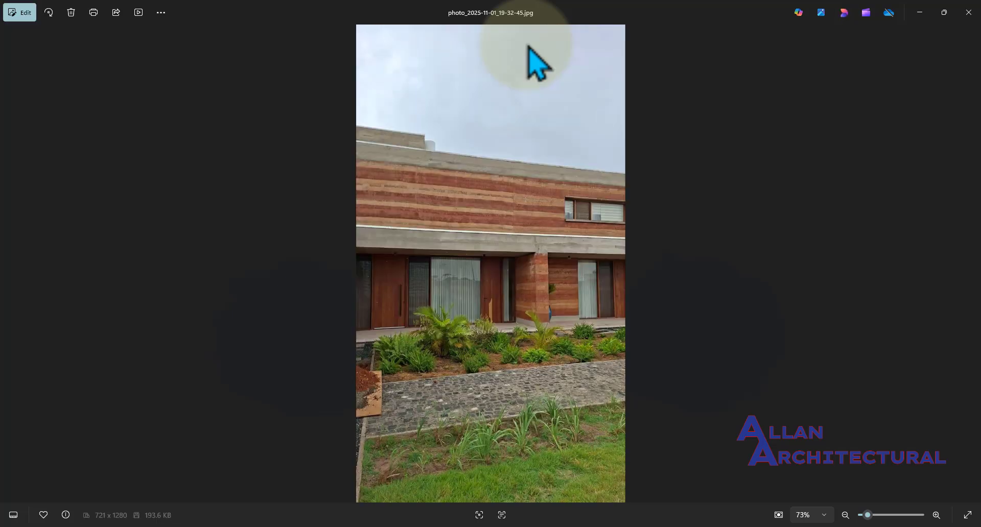
key(Right)
key(Right)
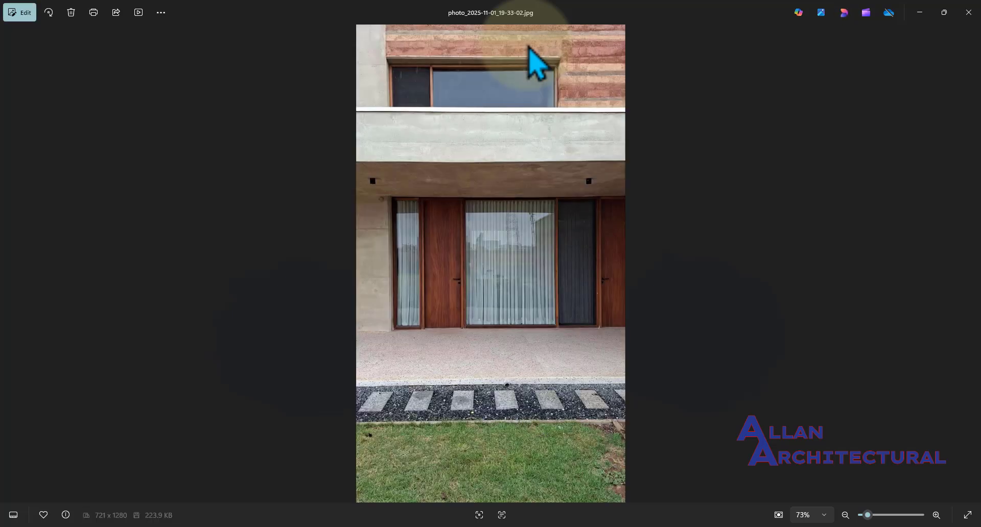
key(Right)
key(Right)
key(Right)
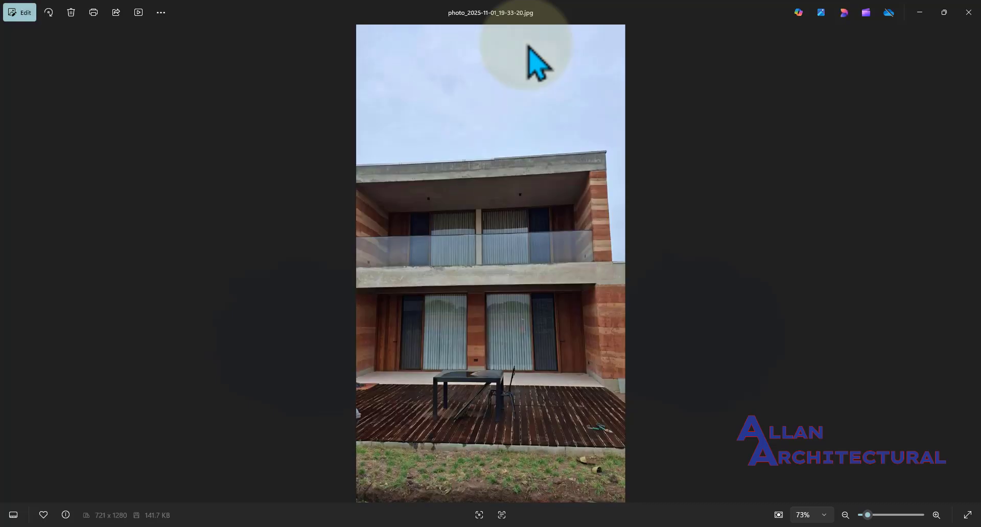
key(Right)
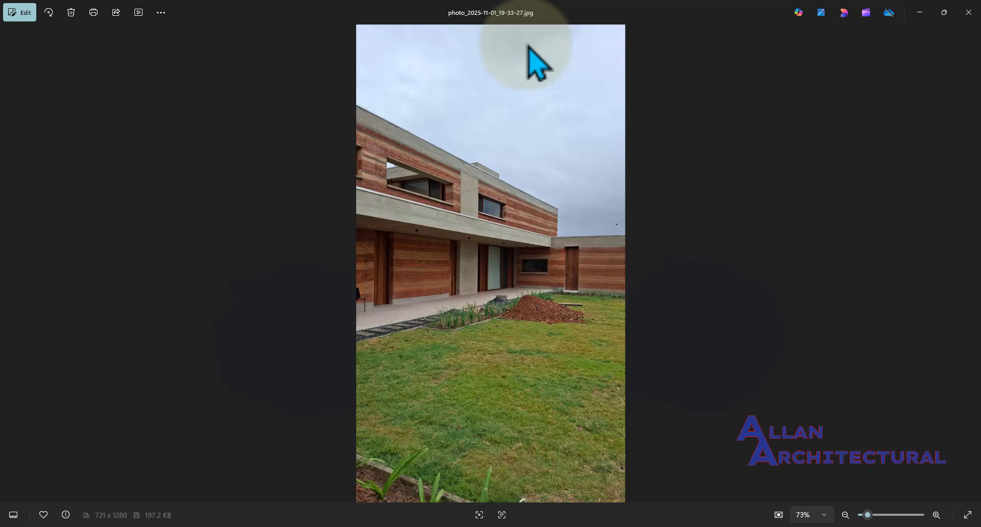
key(Right)
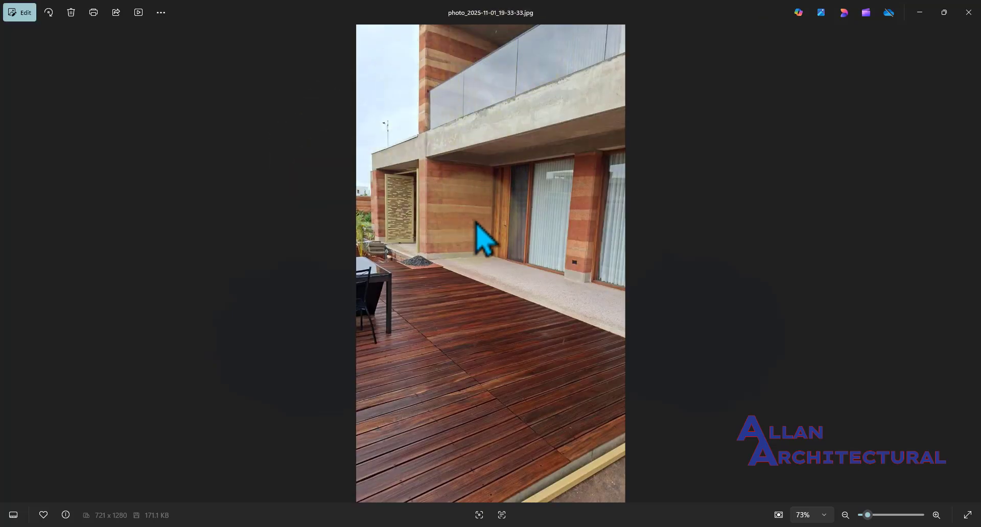
Bring up video_2025-11-01_19-29-33.mp4 and replay it to study the tiled shower room and washbasin
key(Right)
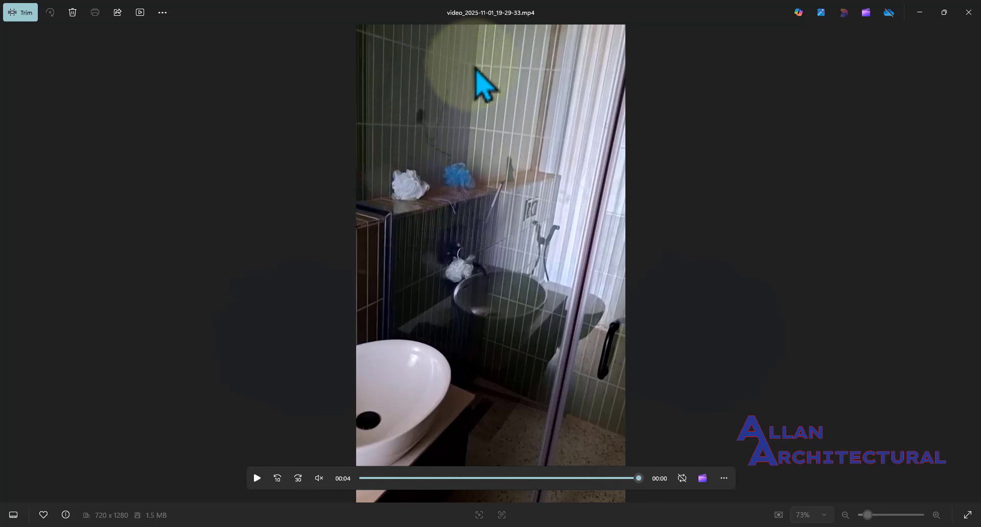
click(510, 197)
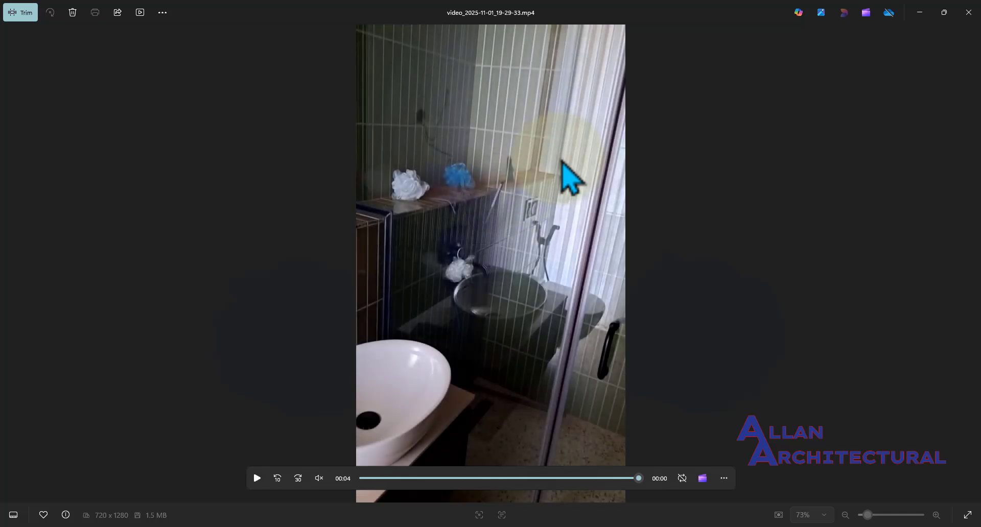
mouse_move(468, 221)
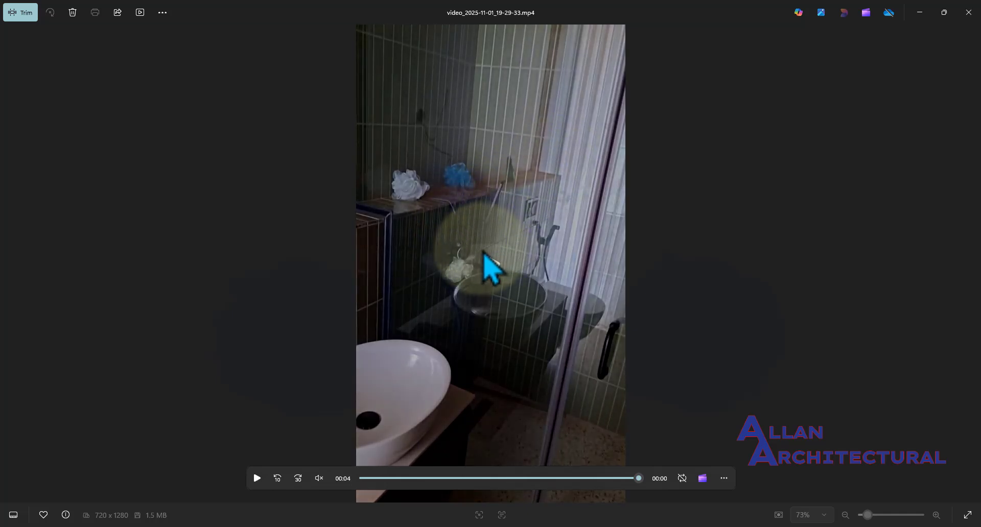
click(486, 261)
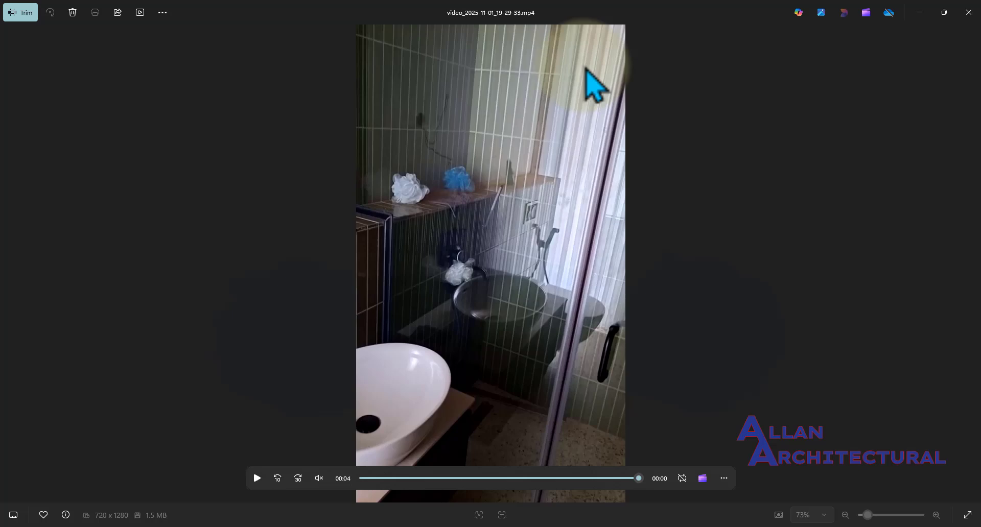
Watch the interior videos from video_2025-11-01_19-30-21.mp4, replaying that one, through video_2025-11-01_19-30-56.mp4 of the toilet
key(Right)
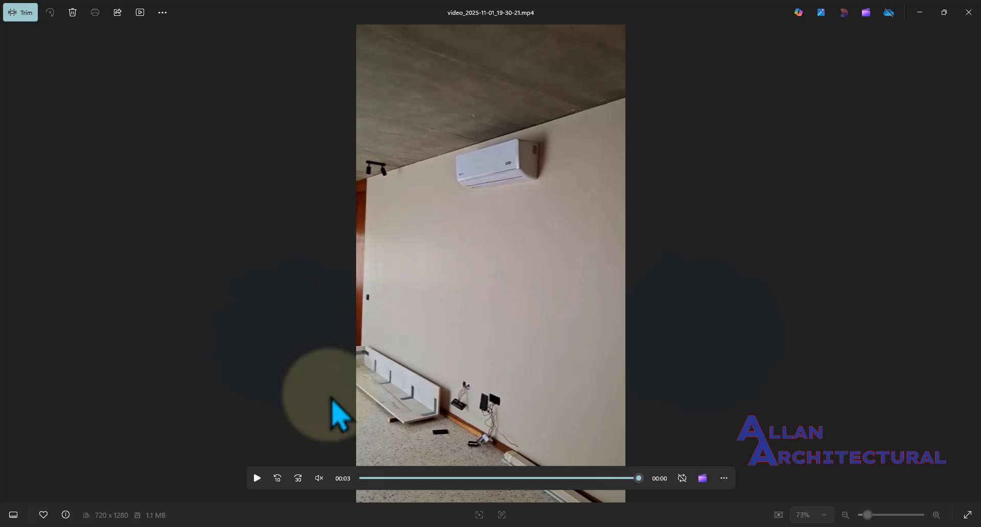
click(257, 478)
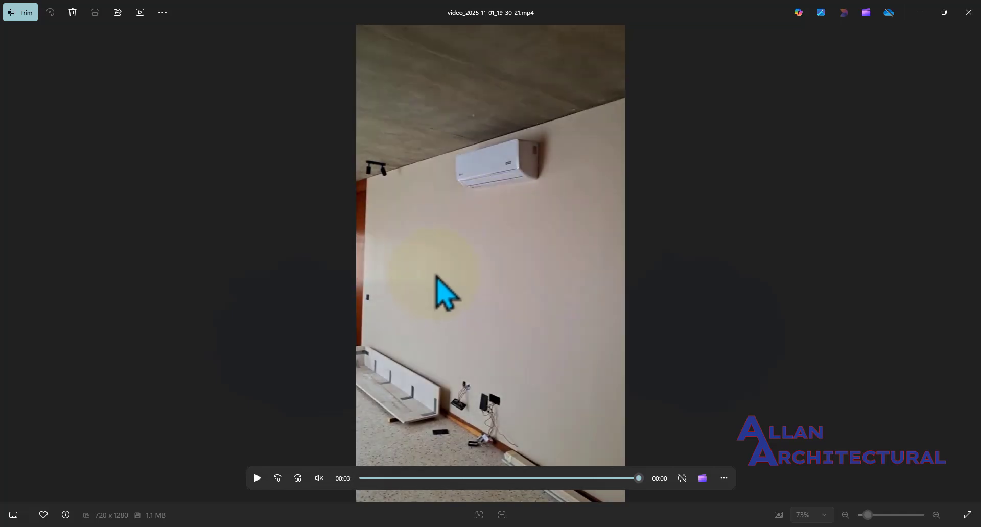
key(Right)
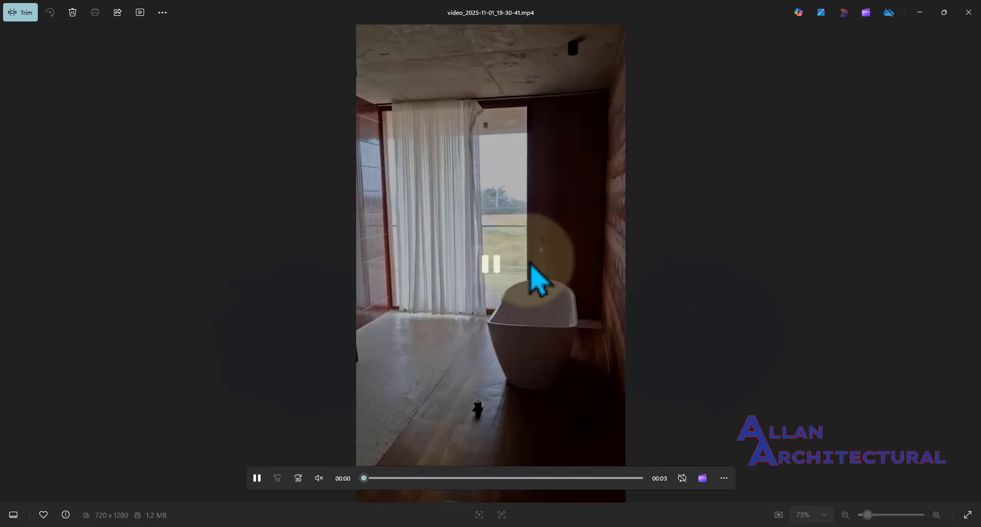
key(Right)
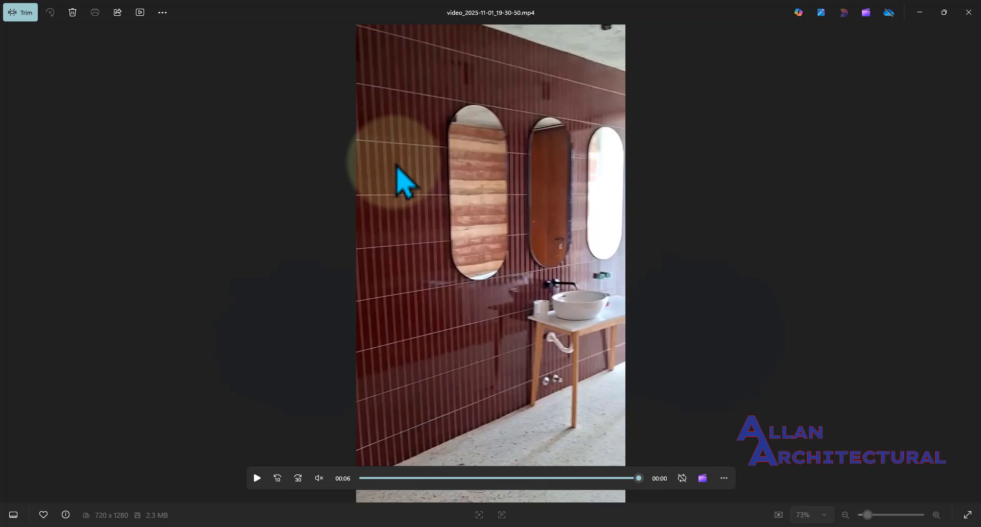
key(Right)
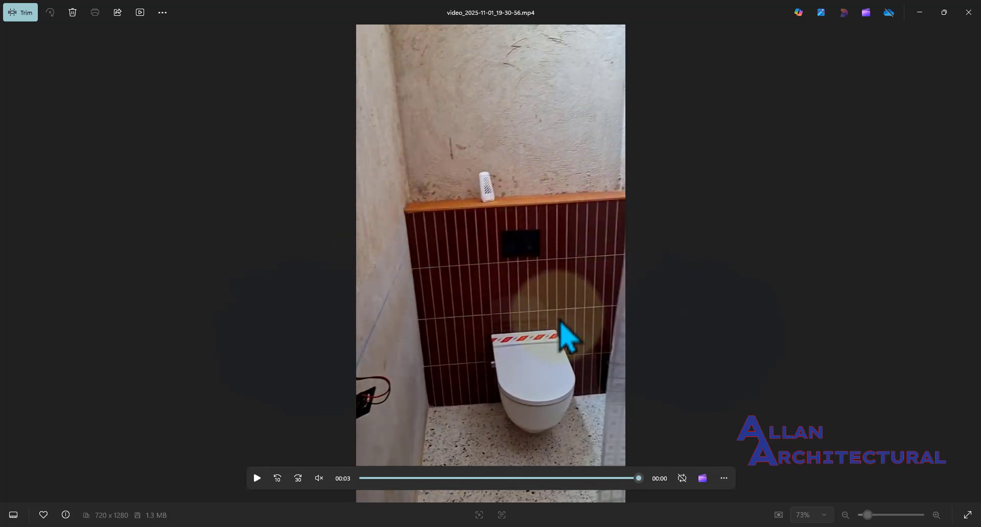
Show video_2025-11-01_19-32-27.mp4 and replay it to examine the open courtyard's layered walls, concrete edge and terrazzo floor
key(Right)
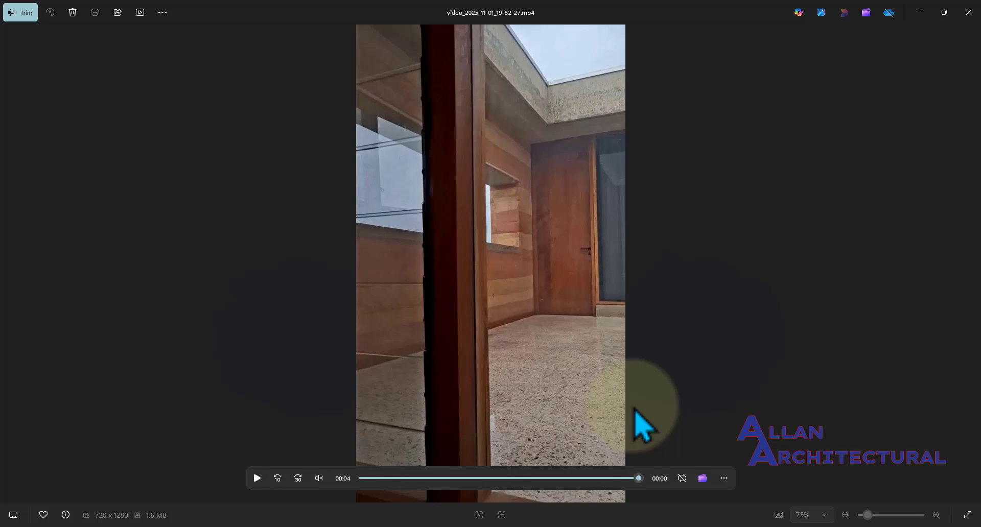
click(469, 335)
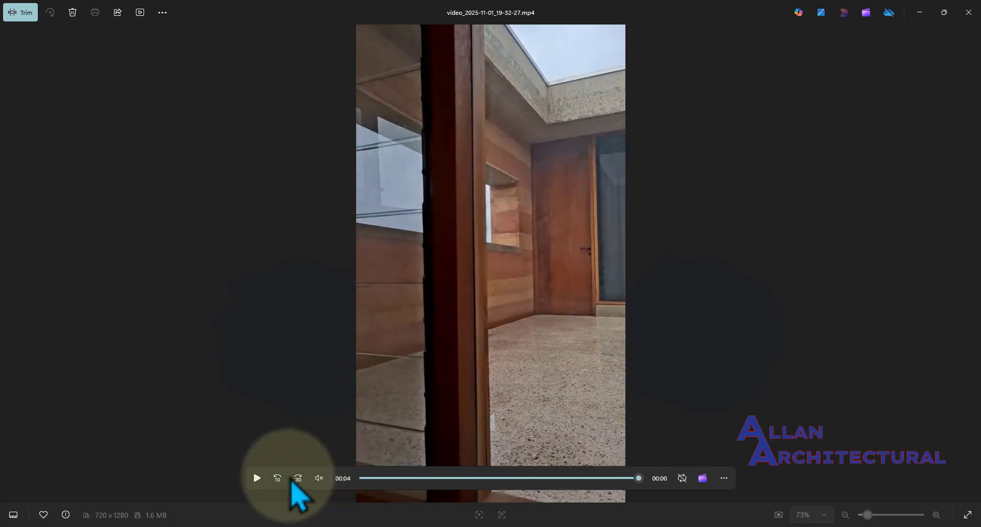
click(257, 478)
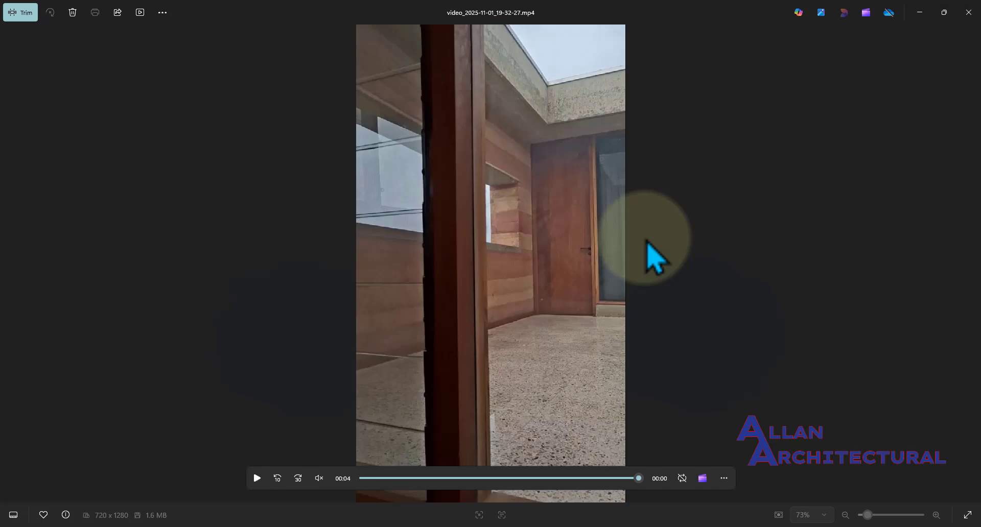
Watch the exterior videos from video_2025-11-01_19-32-51.mp4, replaying that facade clip, through video_2025-11-01_19-33-15.mp4 of the garden
key(Right)
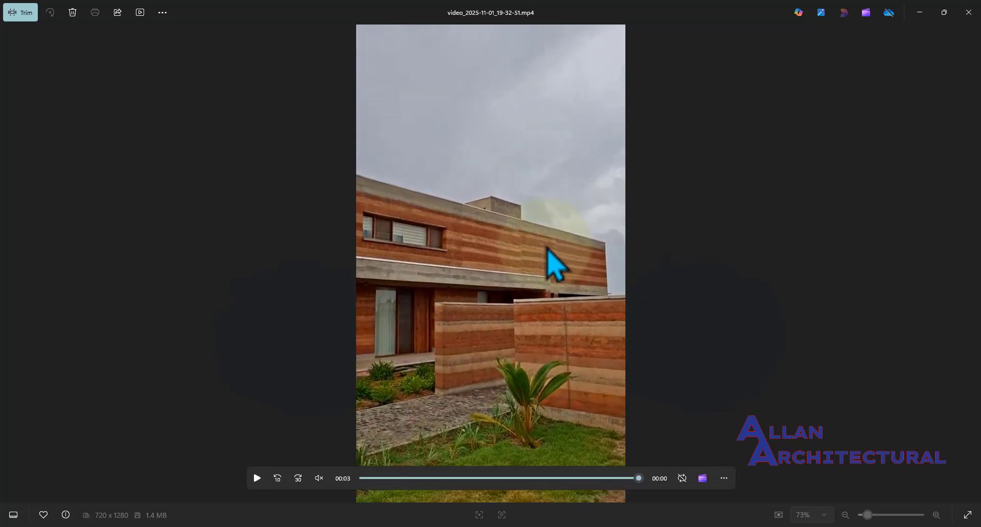
click(488, 265)
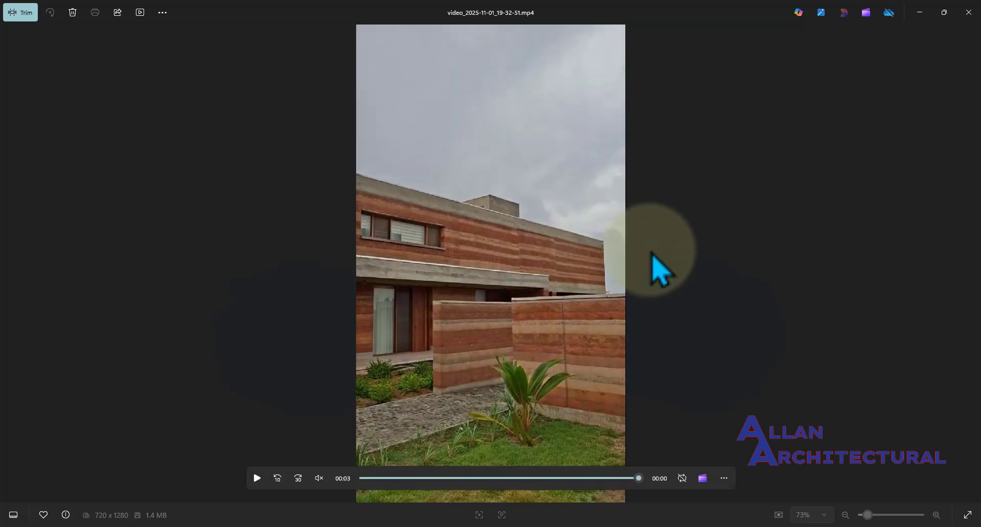
click(521, 278)
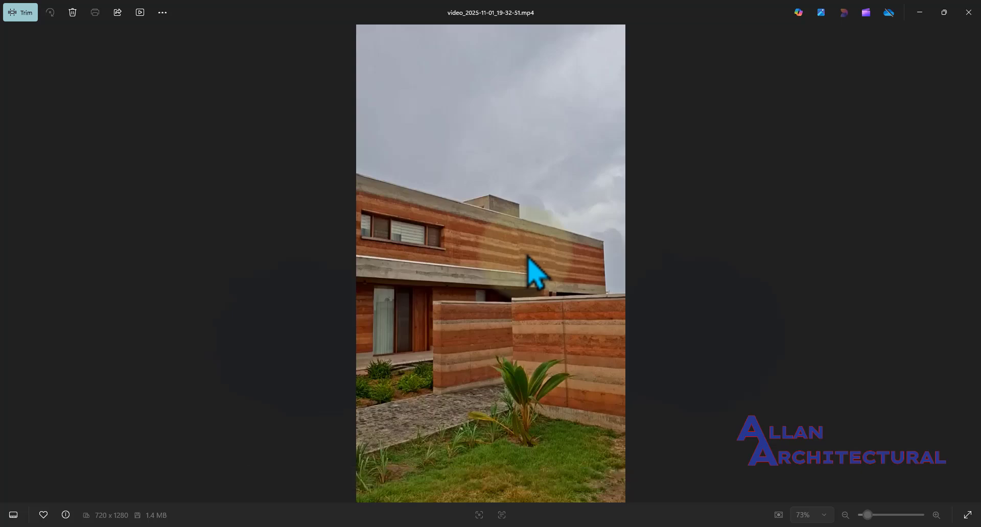
key(Right)
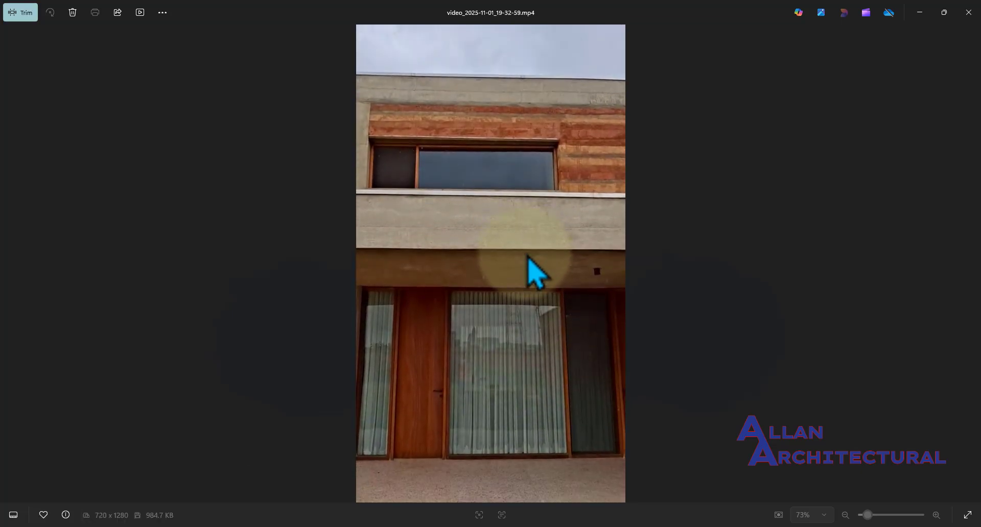
key(Right)
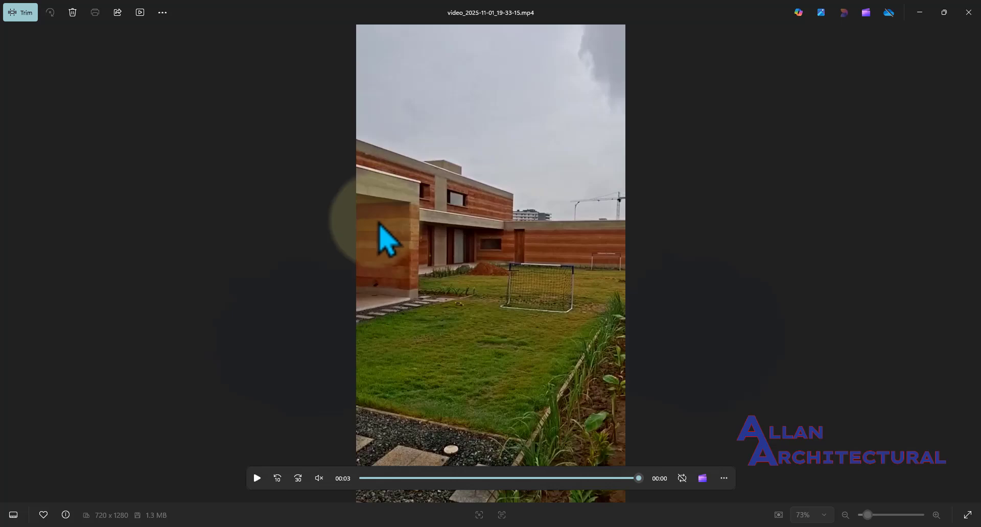
Browse back through the videos to the wooden deck photo, photo_2025-11-01_19-33-33.jpg
key(Left)
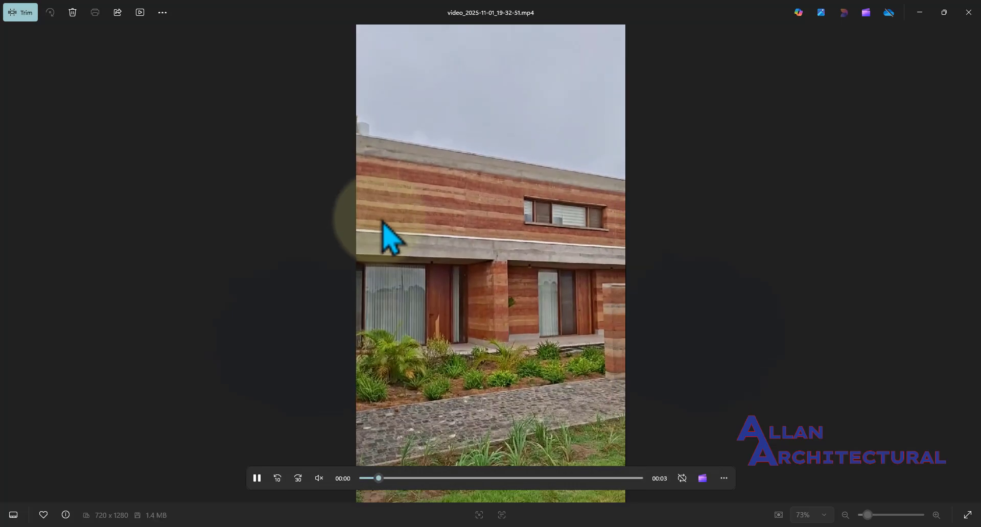
key(Left)
key(Left)
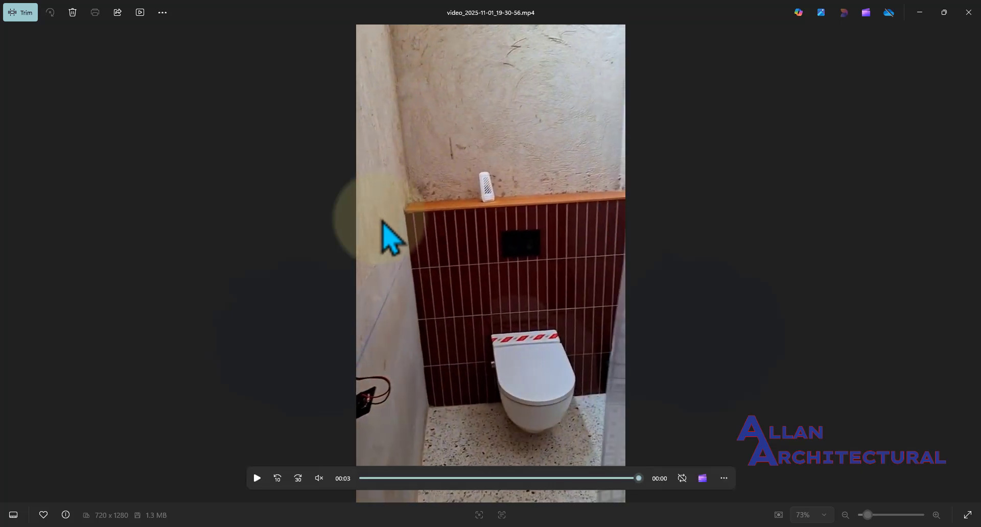
key(Left)
key(Left)
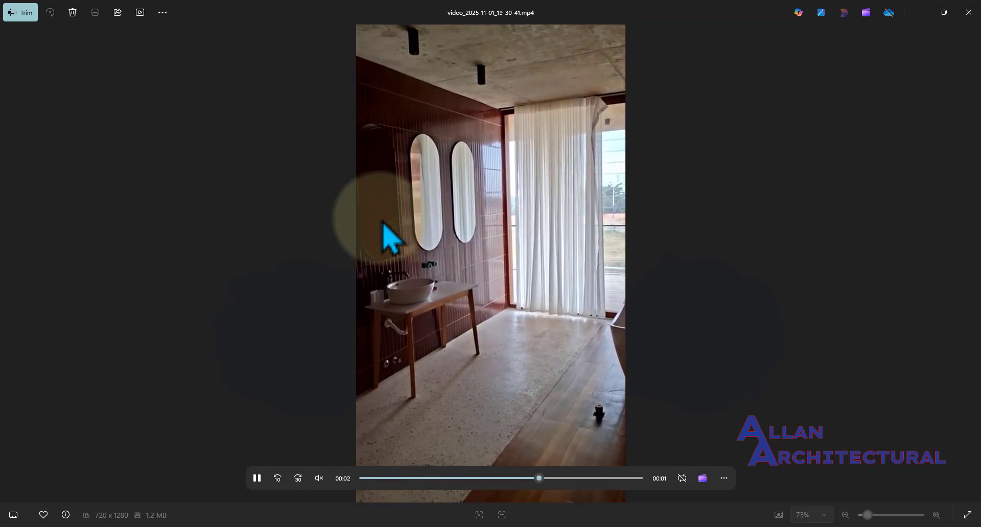
key(Left)
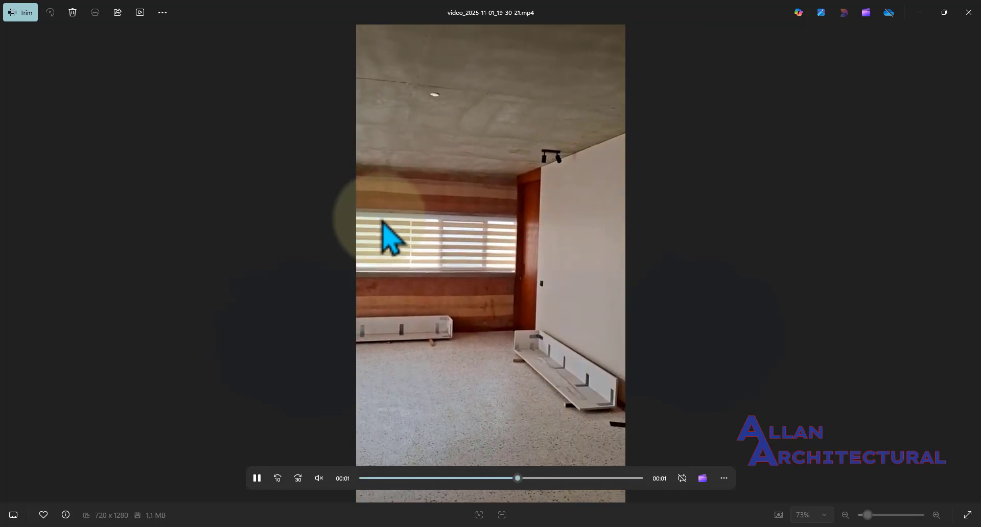
key(Left)
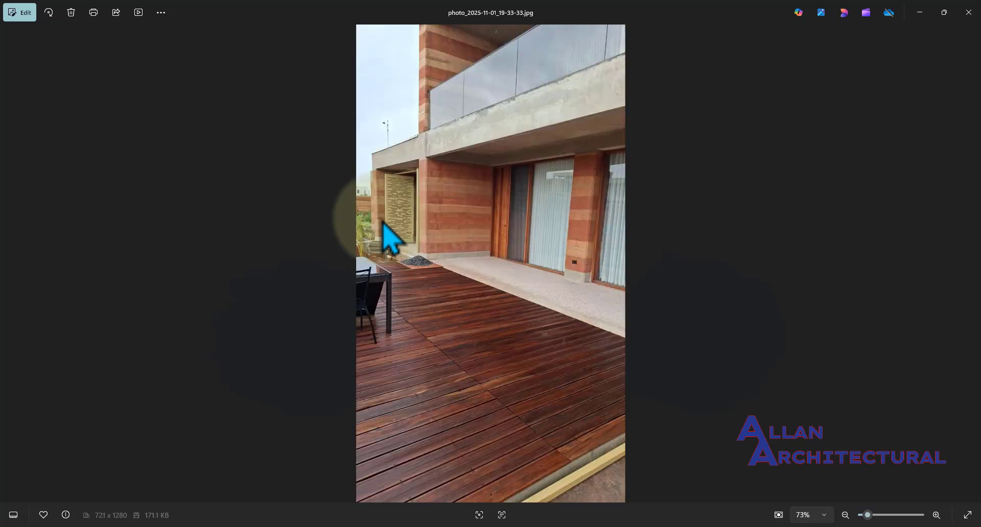
Browse back from the wooden deck through the exterior photos to the striped-wall corridor, photo_2025-11-01_19-30-02.jpg
key(Left)
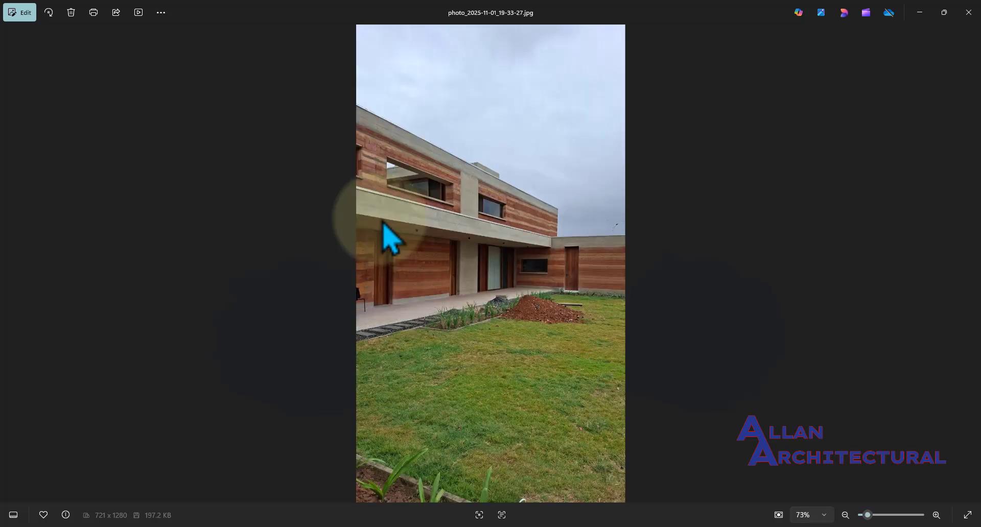
key(Left)
key(Left)
key(Left)
key(Left)
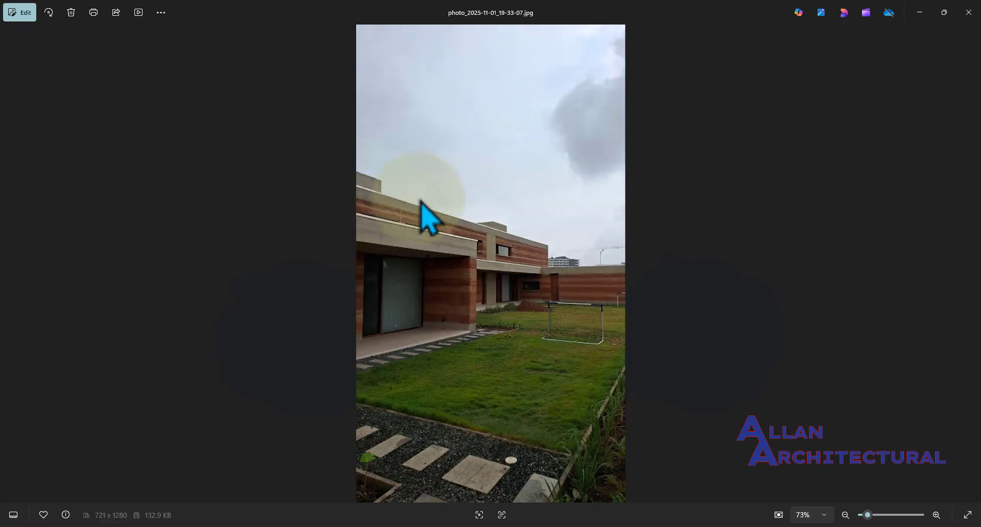
key(Left)
key(Left)
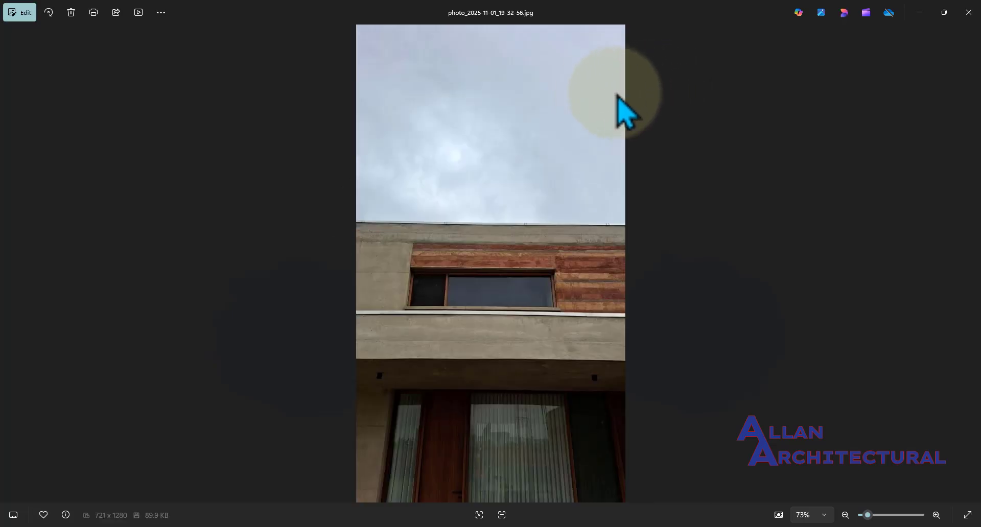
key(Left)
key(Left)
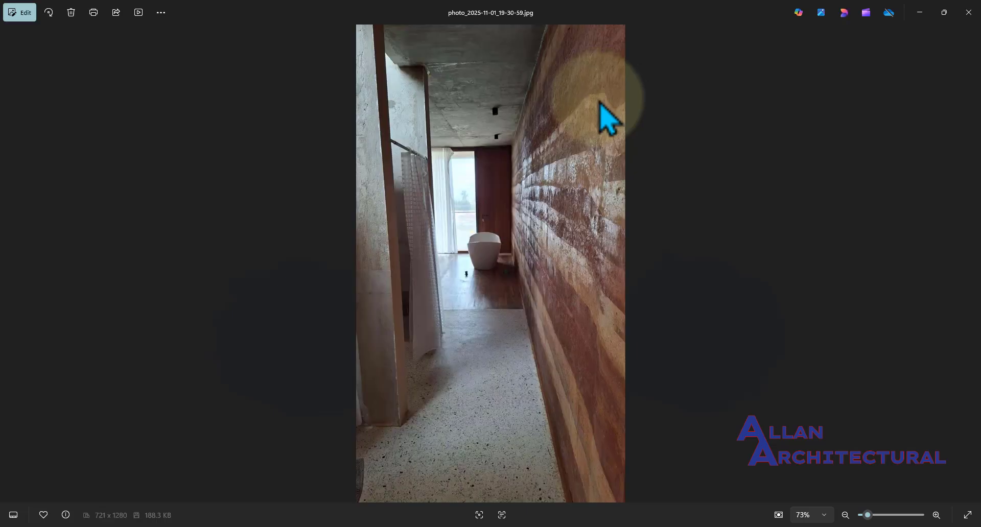
key(Left)
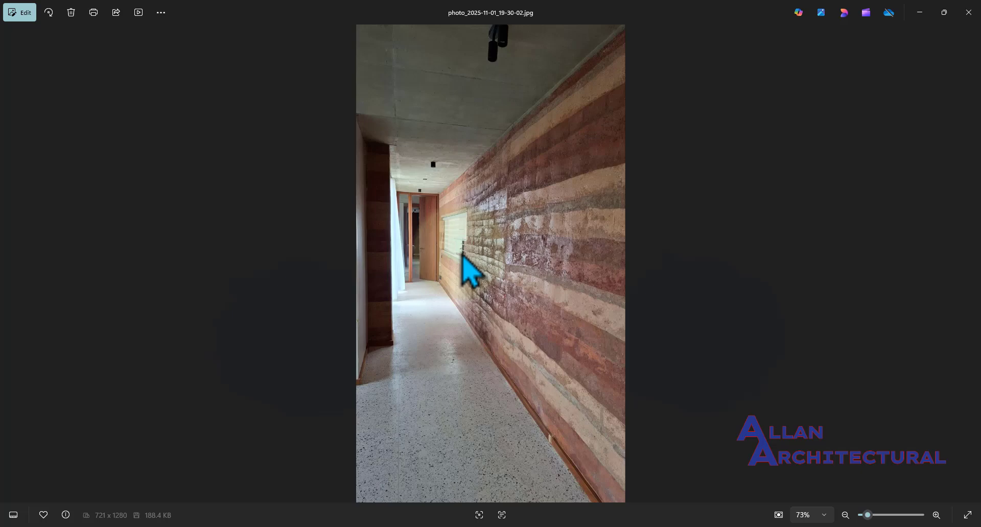
Examine the room, stairwell and bedroom photos from photo_2025-11-01_19-30-00.jpg through photo_2025-11-01_19-29-50.jpg, and switch to Revit
key(Right)
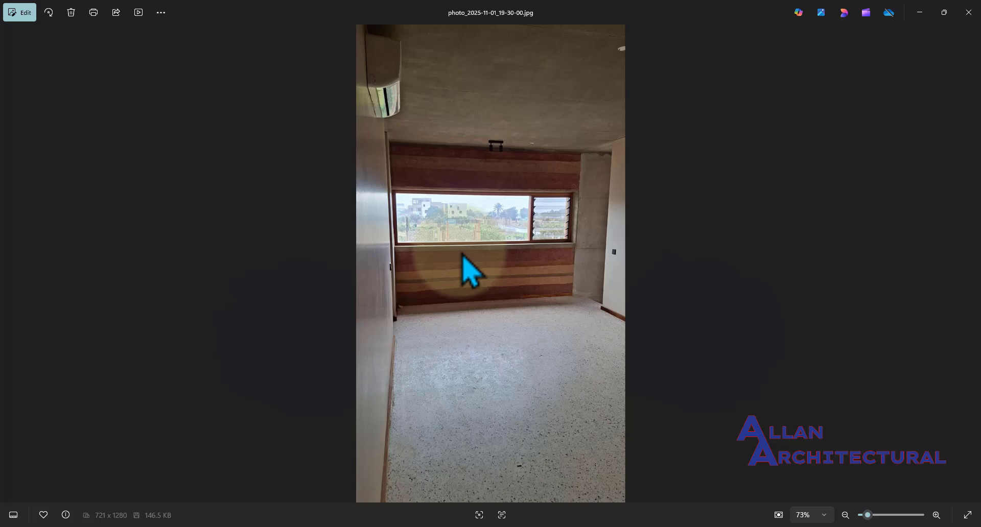
key(Right)
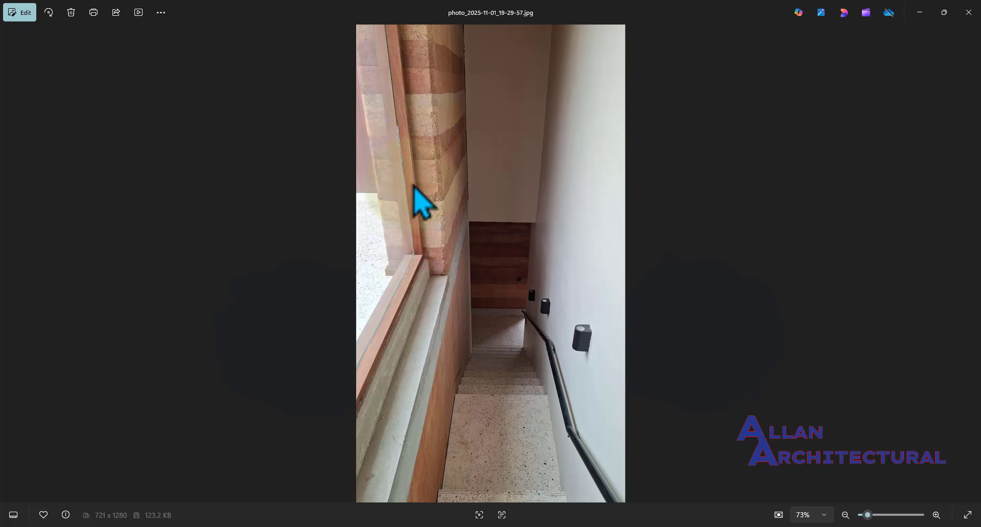
key(Right)
key(Left)
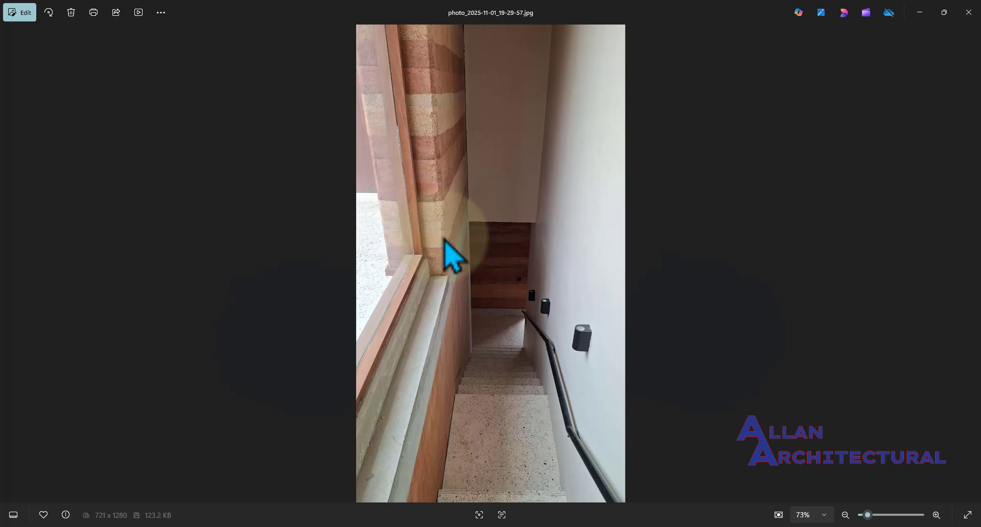
key(Left)
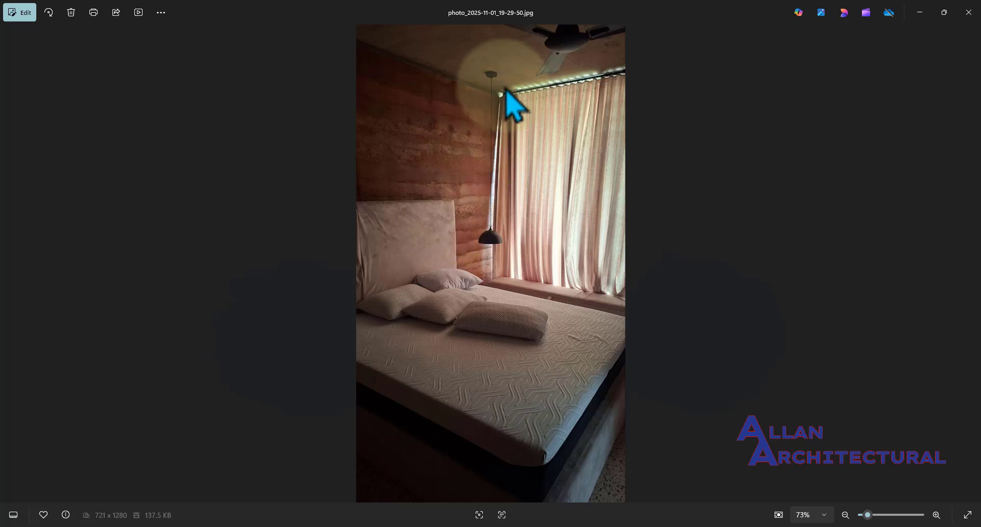
click(930, 7)
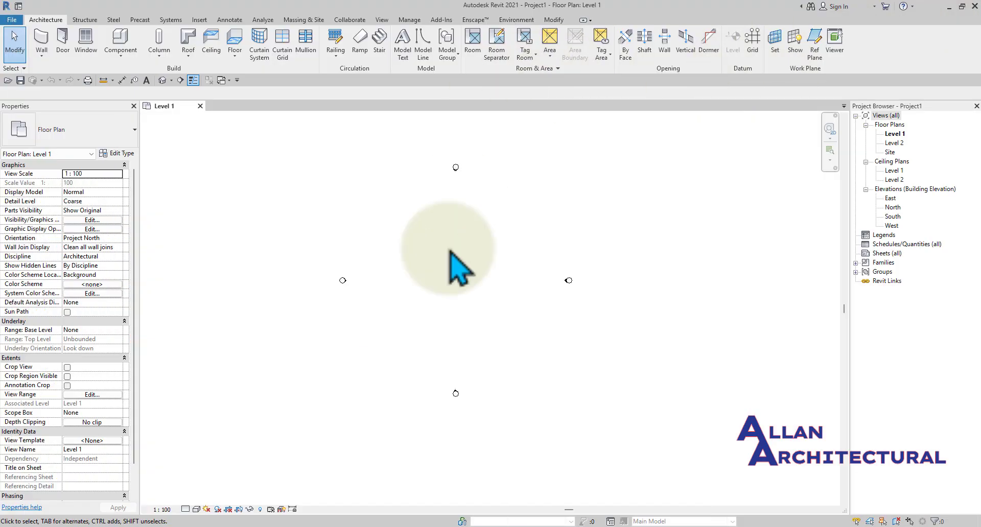
scroll(425, 257, up, 1)
mouse_move(440, 257)
middle_down()
mouse_move(477, 256)
mouse_move(425, 259)
middle_up()
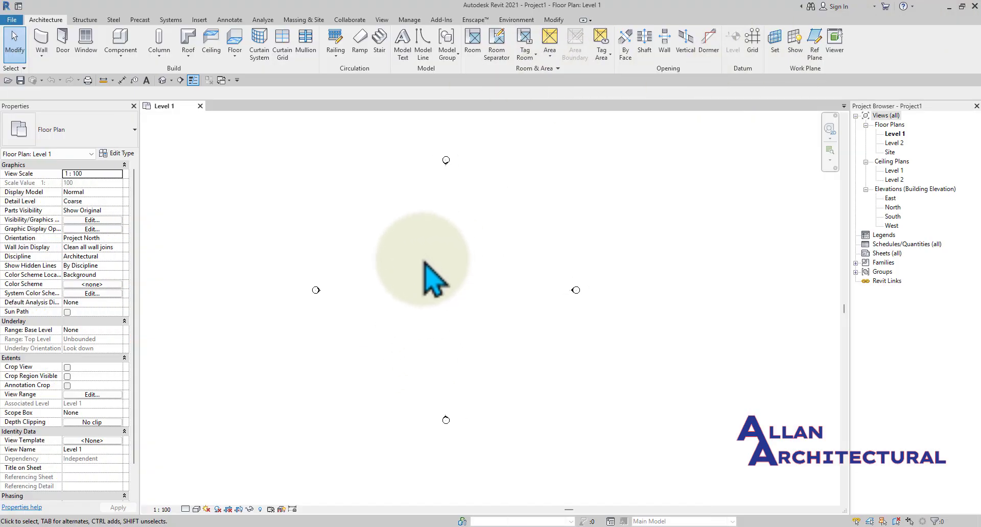
middle_drag(416, 285, 422, 286)
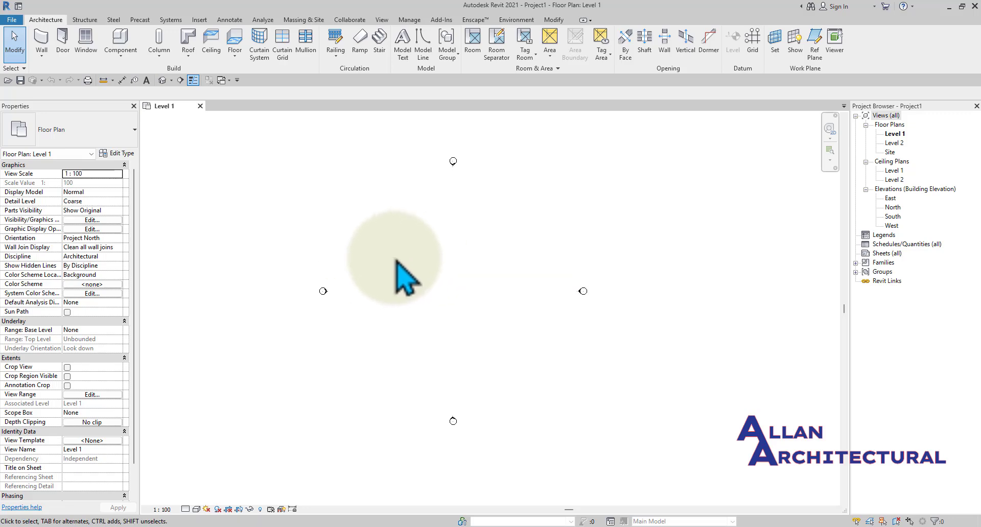
mouse_move(457, 285)
middle_down()
mouse_move(471, 291)
mouse_move(462, 279)
middle_up()
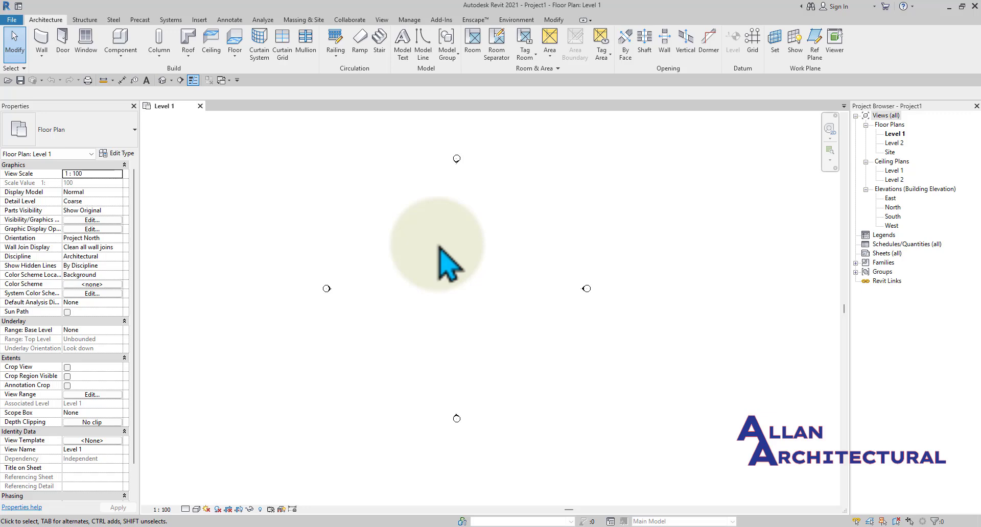
scroll(433, 231, up, 2)
scroll(450, 248, down, 1)
middle_drag(449, 250, 422, 262)
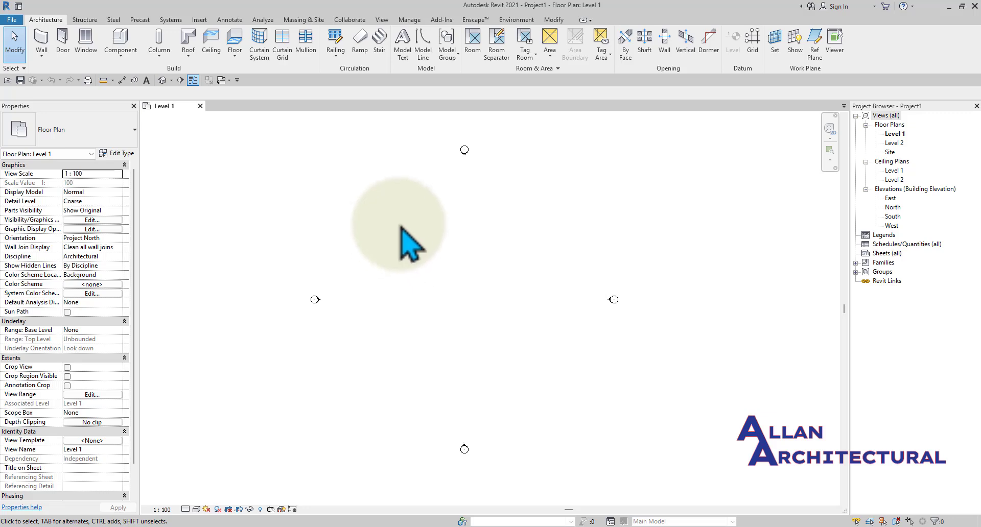
middle_drag(396, 222, 437, 272)
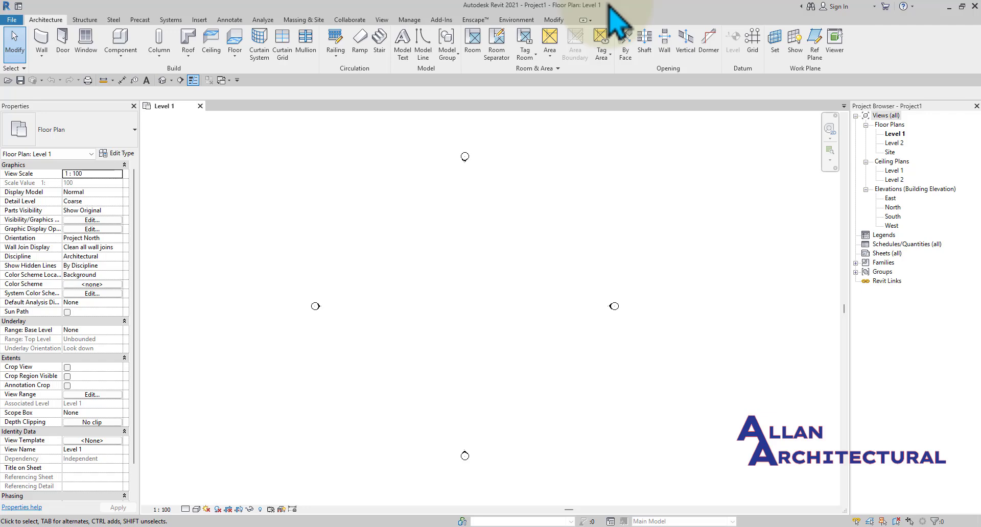
middle_drag(399, 220, 397, 213)
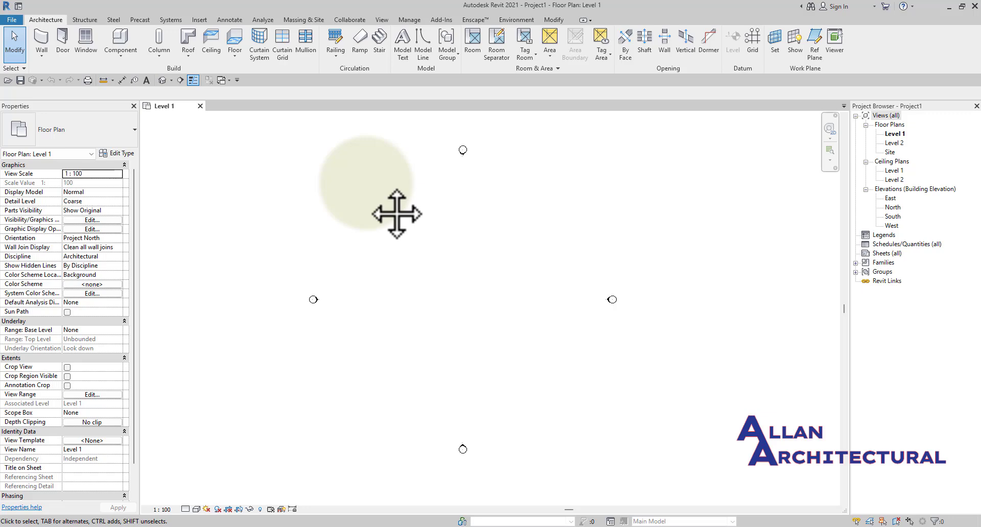
Begin saving the project in the CLAY PROJECT folder on the Desktop with the file name CLAY HOUSE
key(ctrl+s)
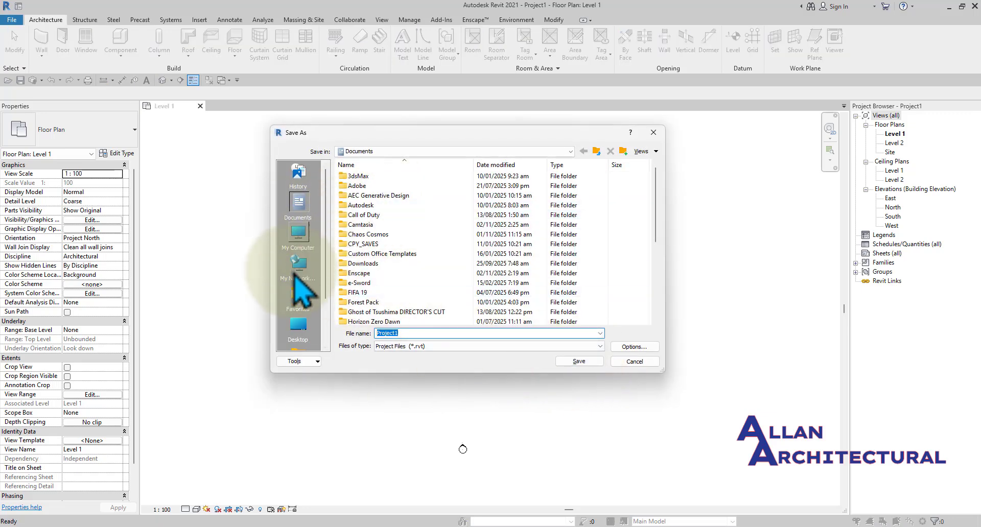
click(298, 329)
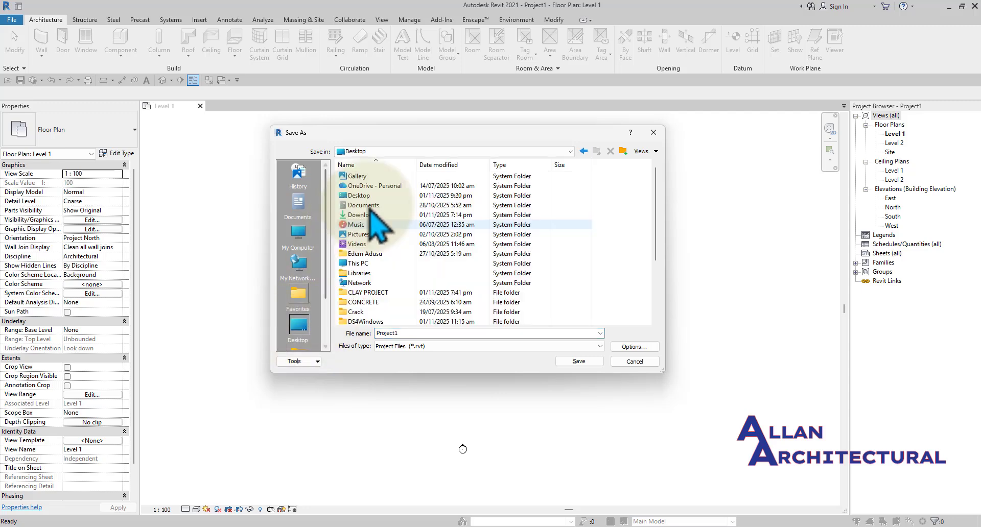
double_click(388, 292)
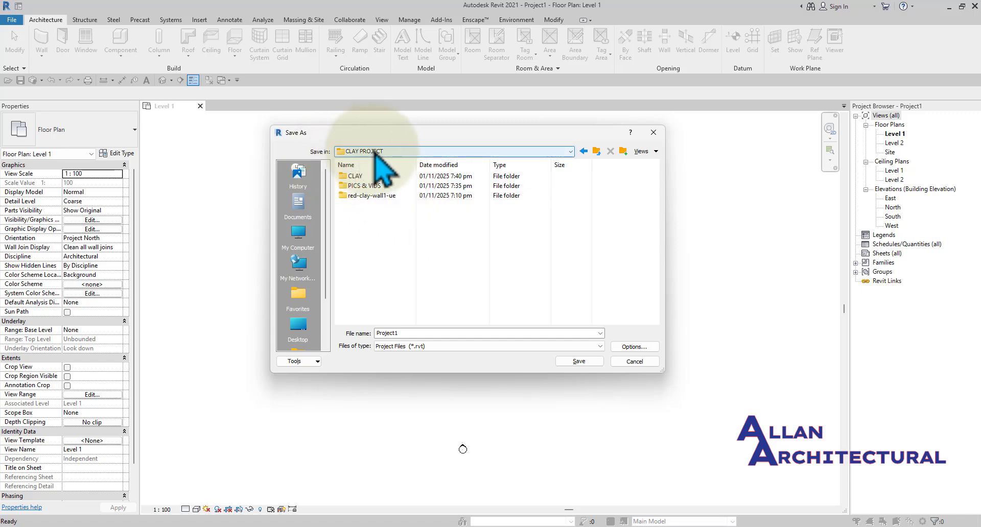
double_click(423, 323)
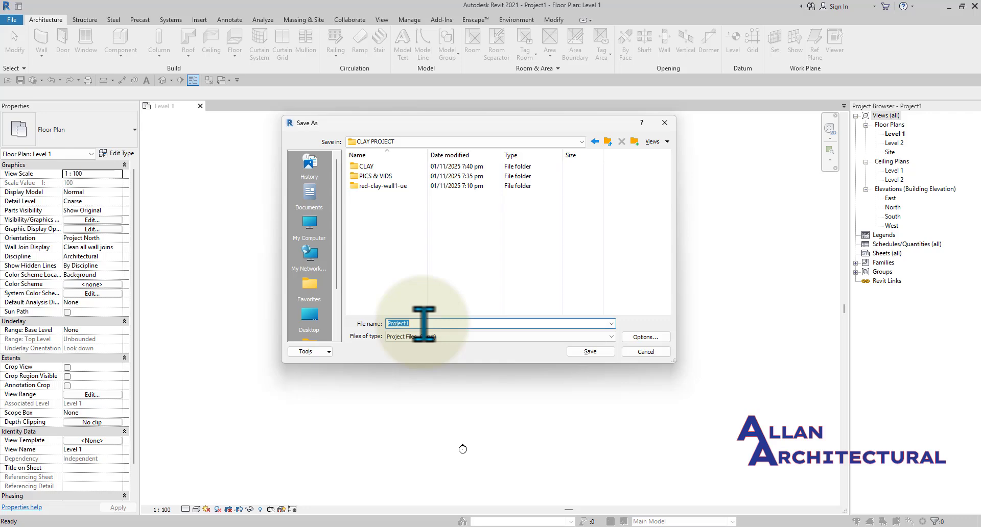
text(CL)
text(AAAAAAA)
key(BackSpace)
key(BackSpace)
key(BackSpace)
key(BackSpace)
key(BackSpace)
text(Y HOUSE)
Limit the project file's maximum backups to 1 in the save options and save the file
click(645, 336)
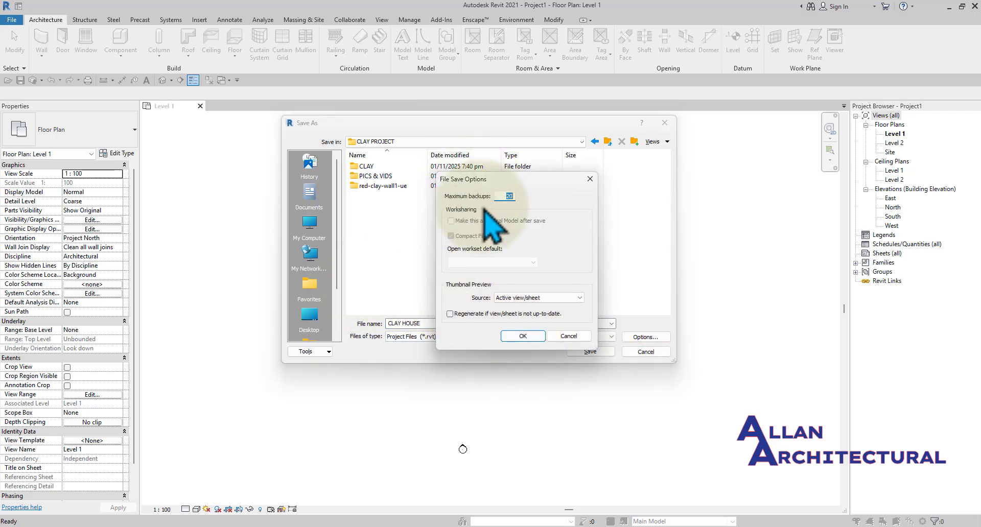
text(1)
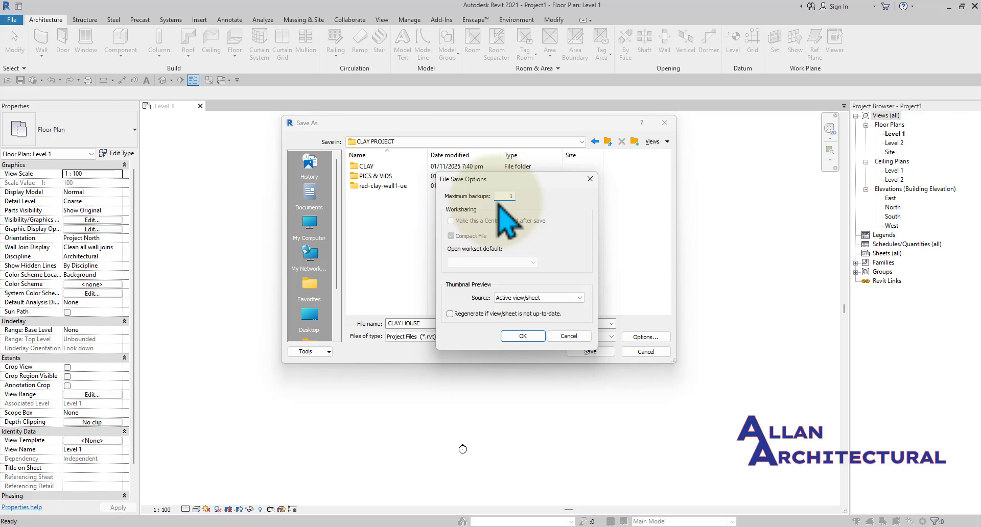
click(523, 336)
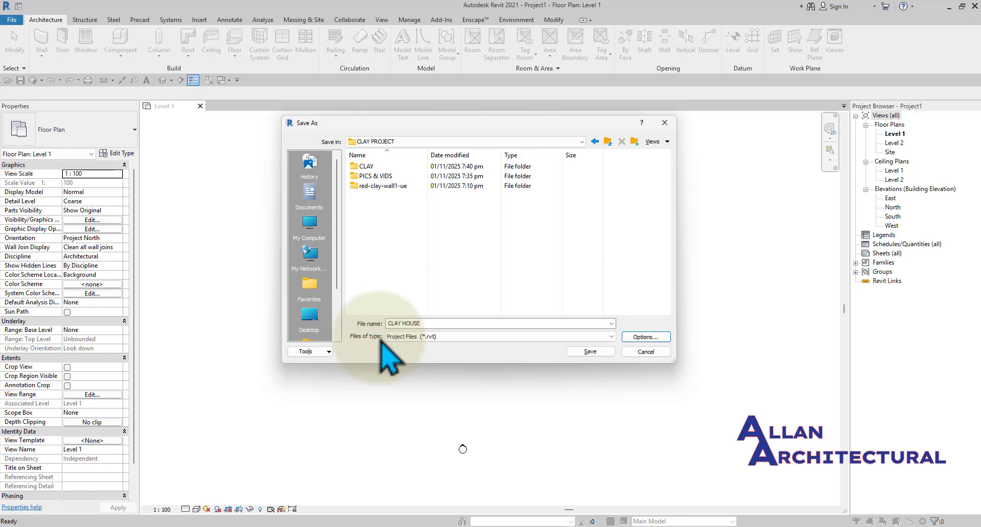
click(592, 351)
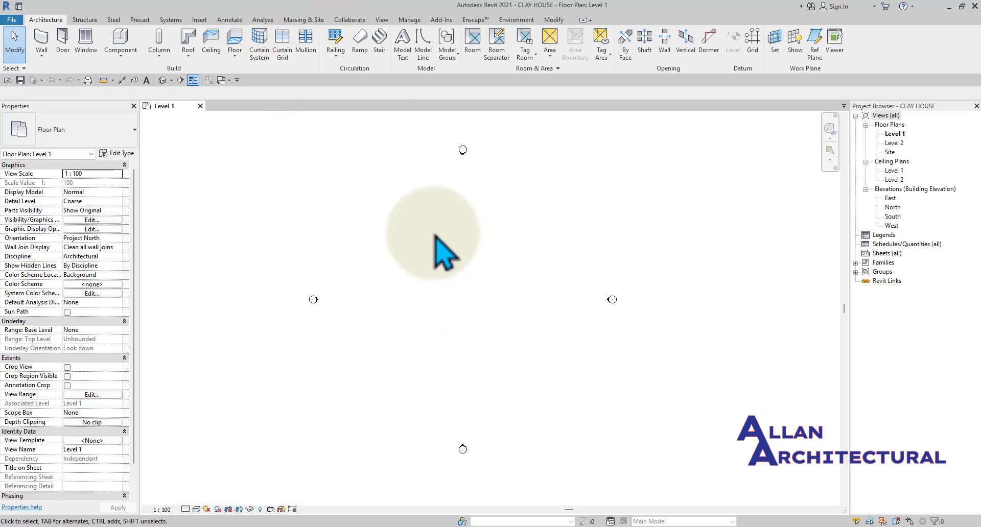
Switch to the photo viewer, examine the stairwell's layered wall in photo_2025-11-01_19-29-57.jpg, and return to Revit
middle_drag(461, 260, 445, 242)
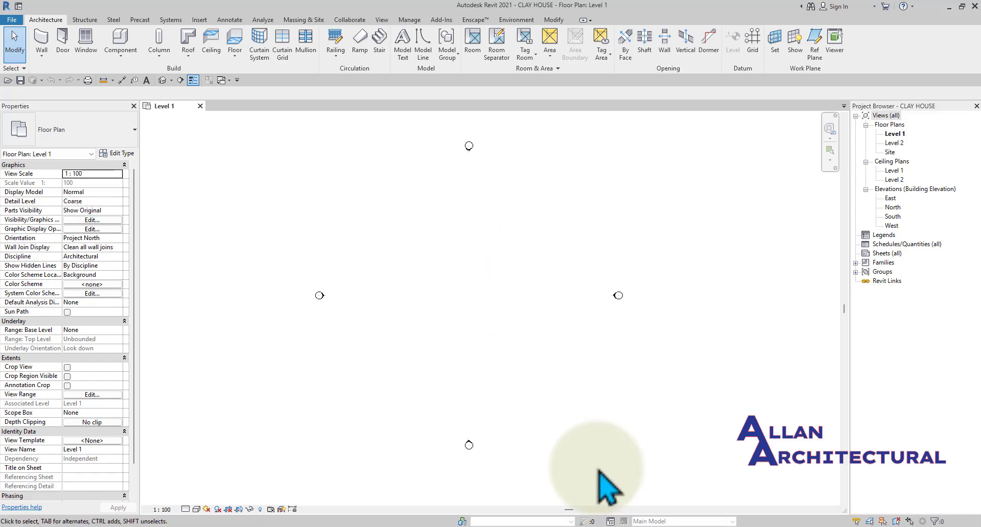
click(561, 526)
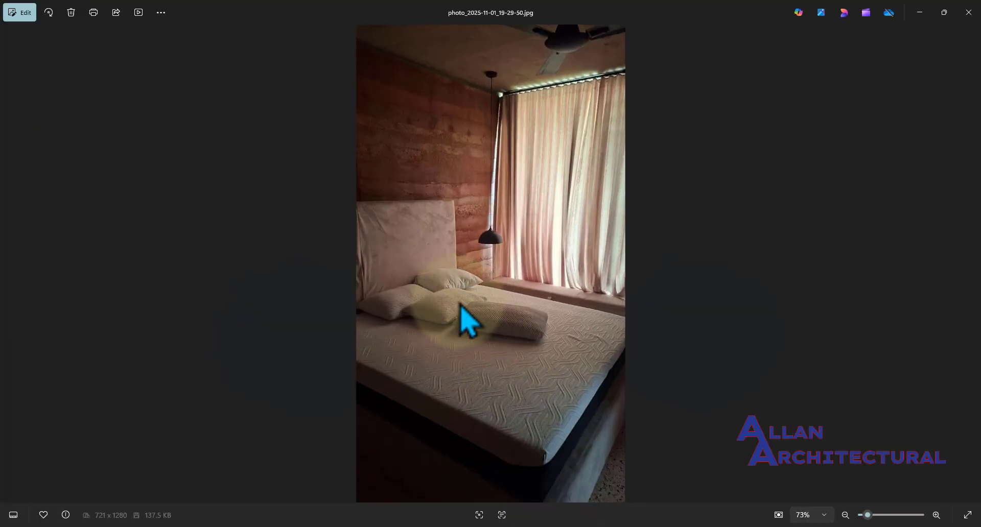
key(Right)
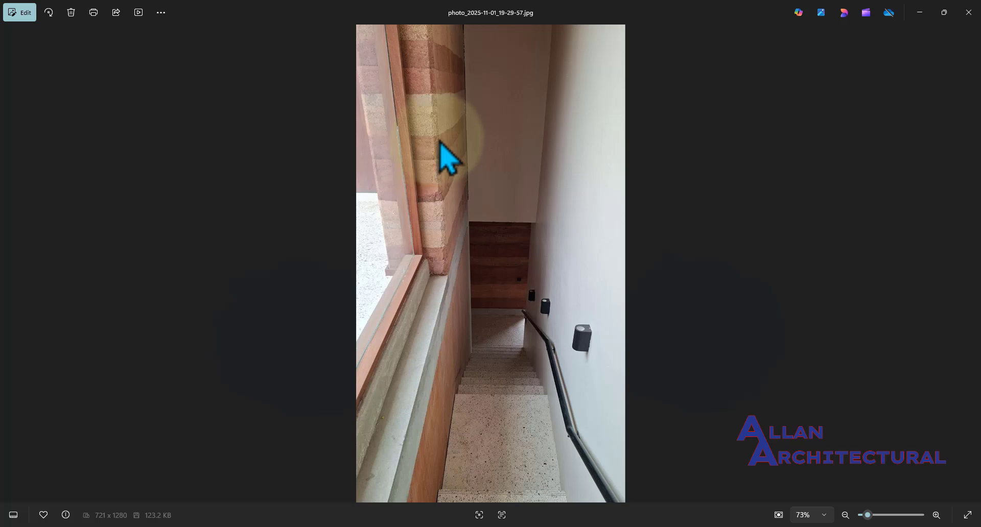
click(918, 8)
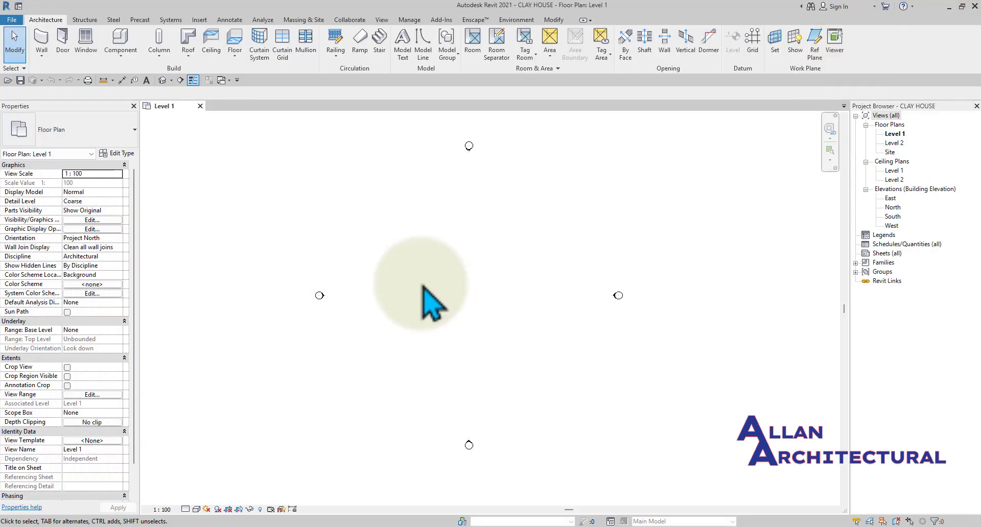
Browse the interior photos in the photo viewer and examine the corridor's striped wall up close in photo_2025-11-01_19-30-02.jpg
click(558, 526)
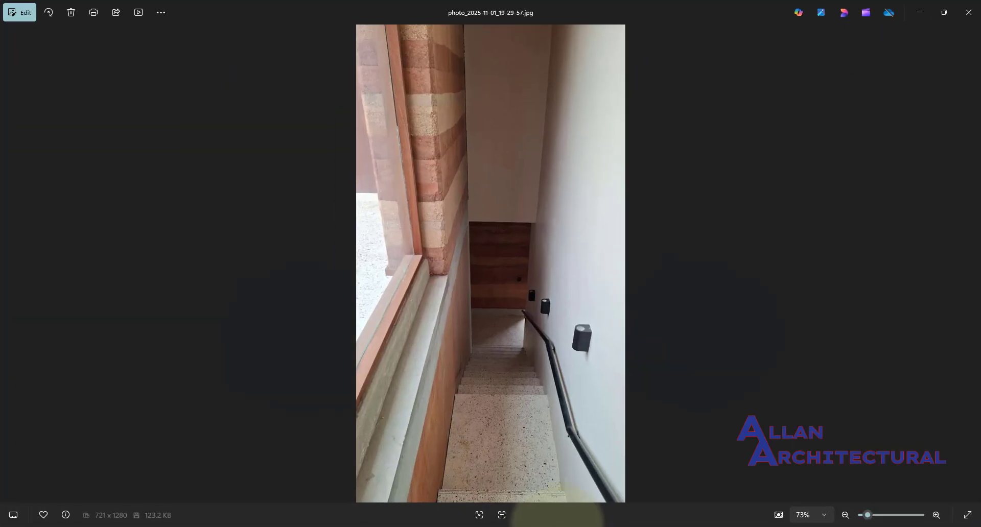
key(Right)
key(Right)
key(Right)
key(Right)
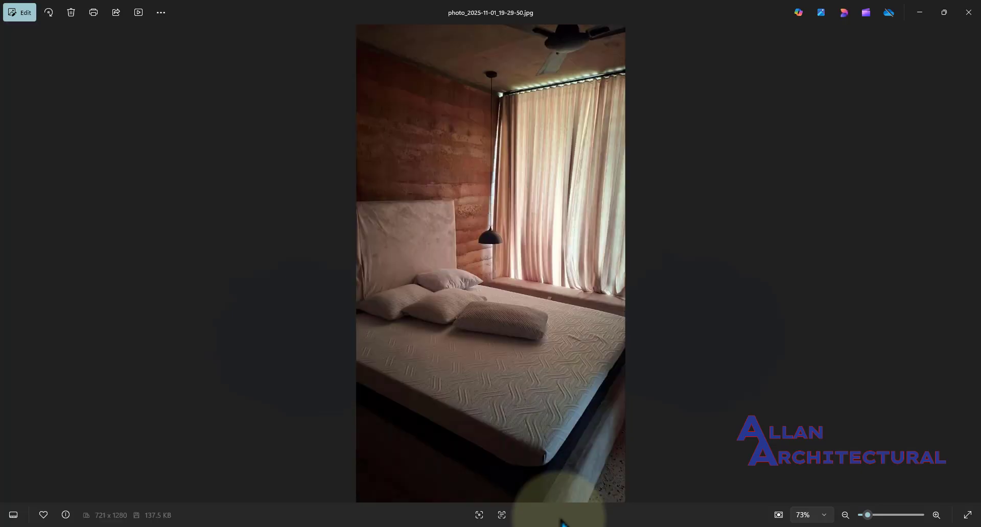
key(Right)
key(Right)
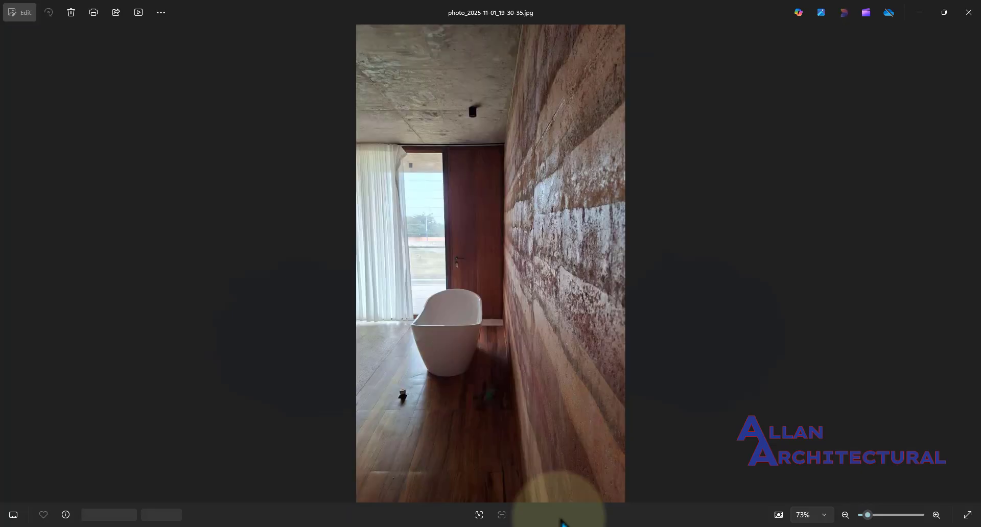
key(Left)
scroll(560, 344, up, 5)
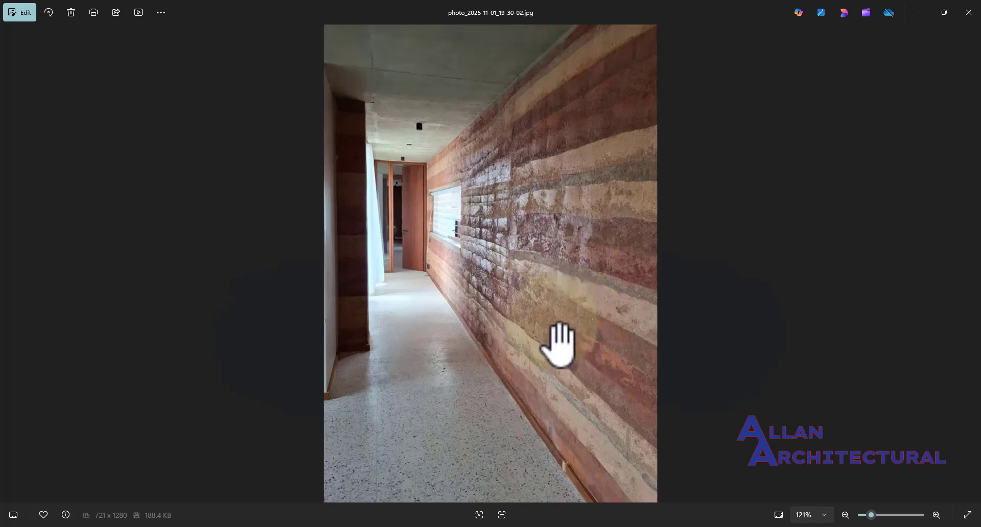
scroll(580, 180, down, 3)
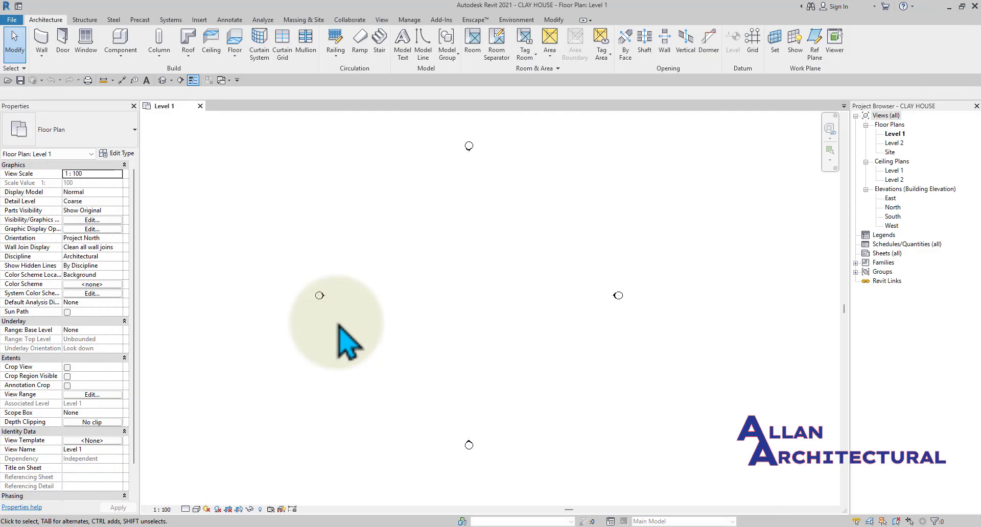
scroll(429, 243, down, 1)
middle_drag(384, 258, 372, 258)
scroll(374, 258, down, 1)
middle_drag(449, 300, 465, 294)
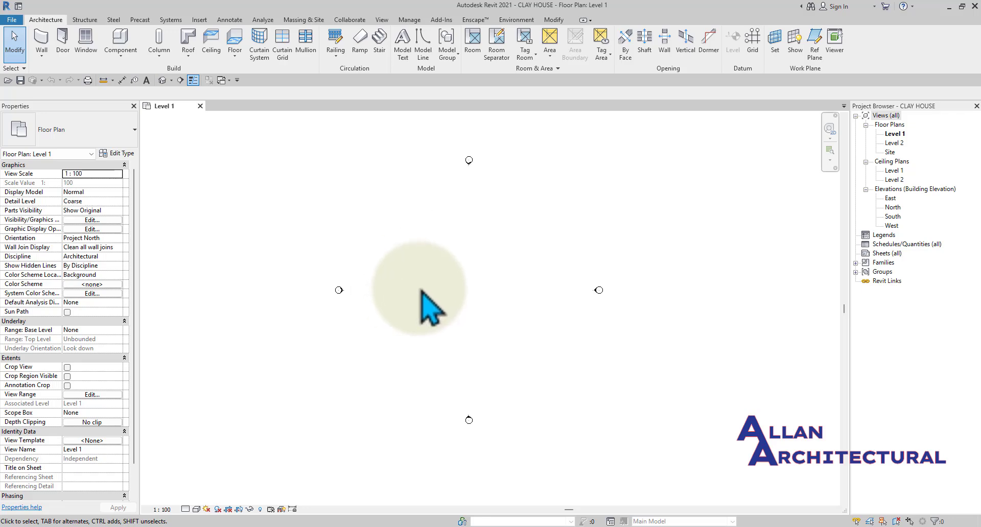
Start a new wall and duplicate the Generic - 200mm basic wall type as CLAY 1 TYPE
click(44, 38)
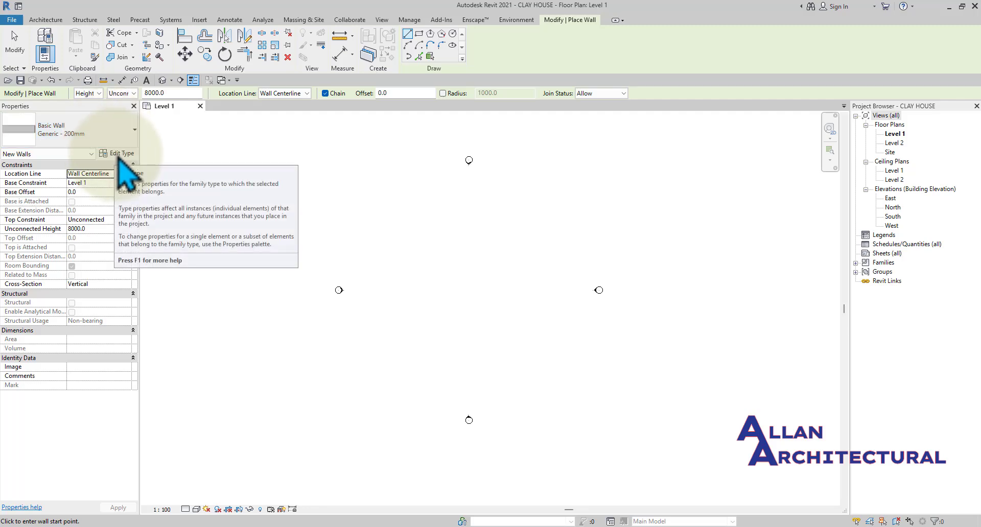
click(120, 155)
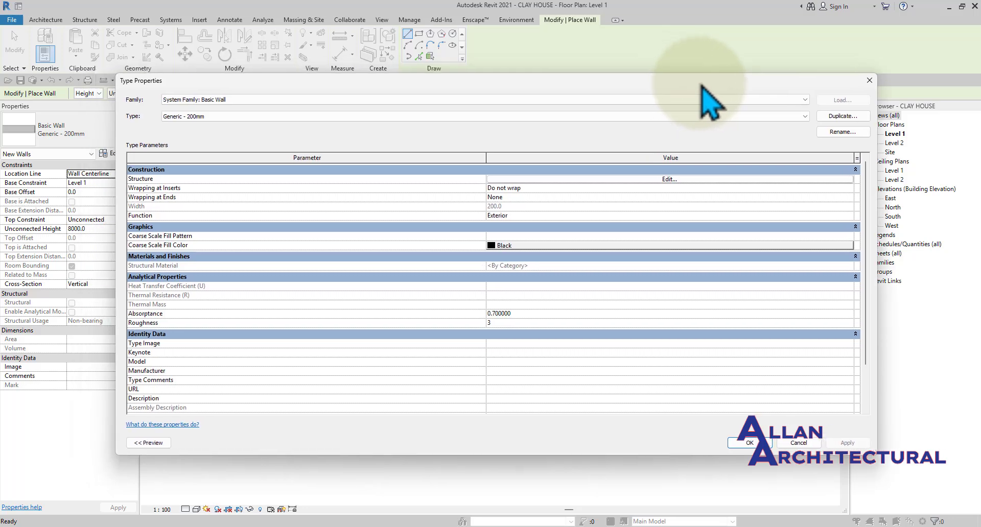
click(843, 116)
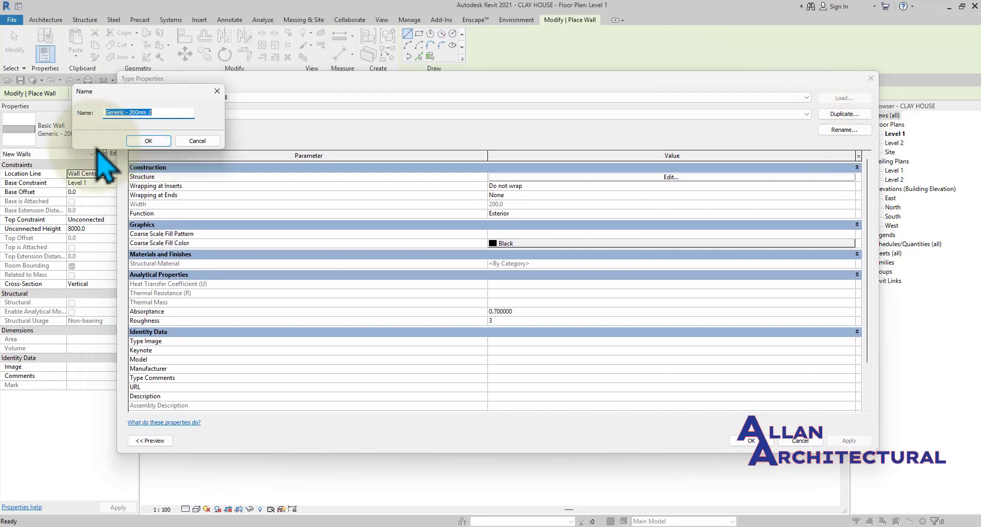
text(C)
text(LAA)
text( 111)
key(BackSpace)
key(BackSpace)
click(141, 141)
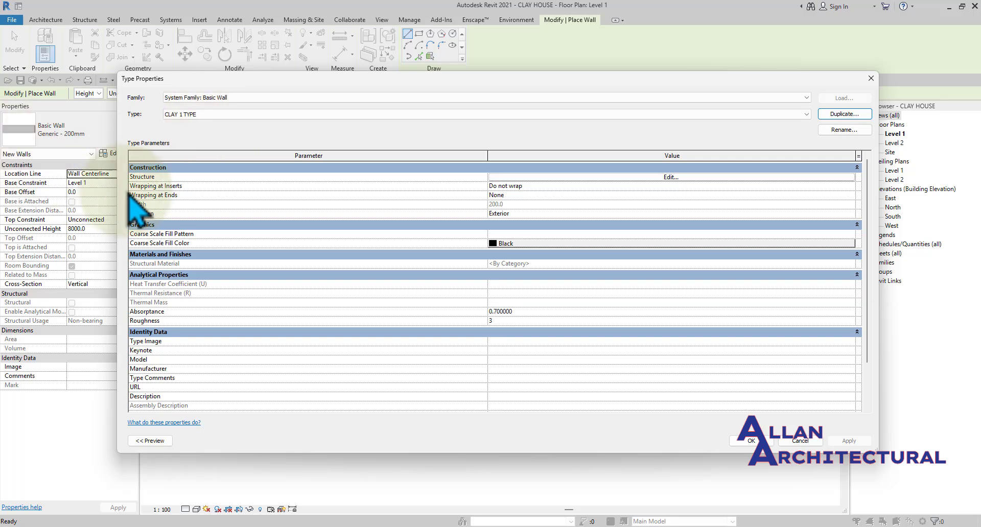
Check the layer structure of the CLAY 1 TYPE wall and accept the new wall type
mouse_move(475, 190)
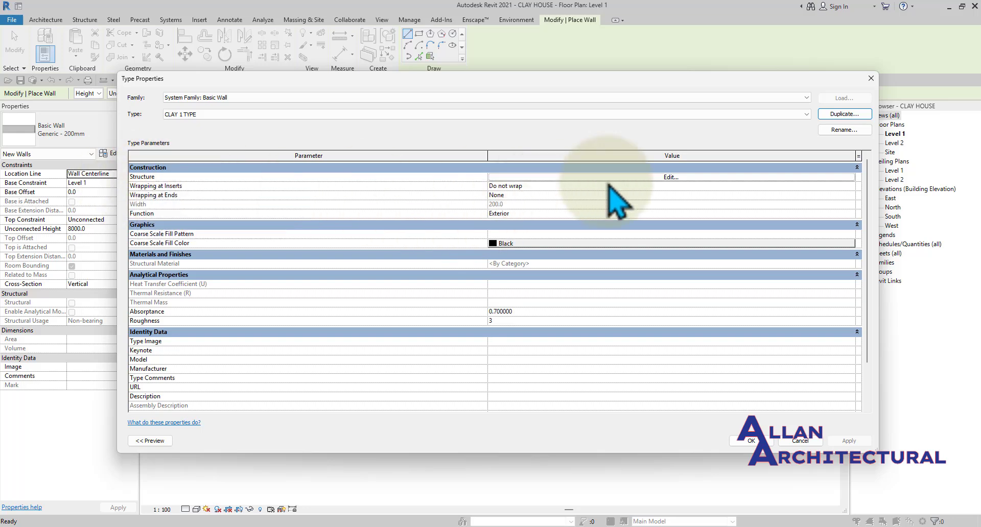
click(689, 179)
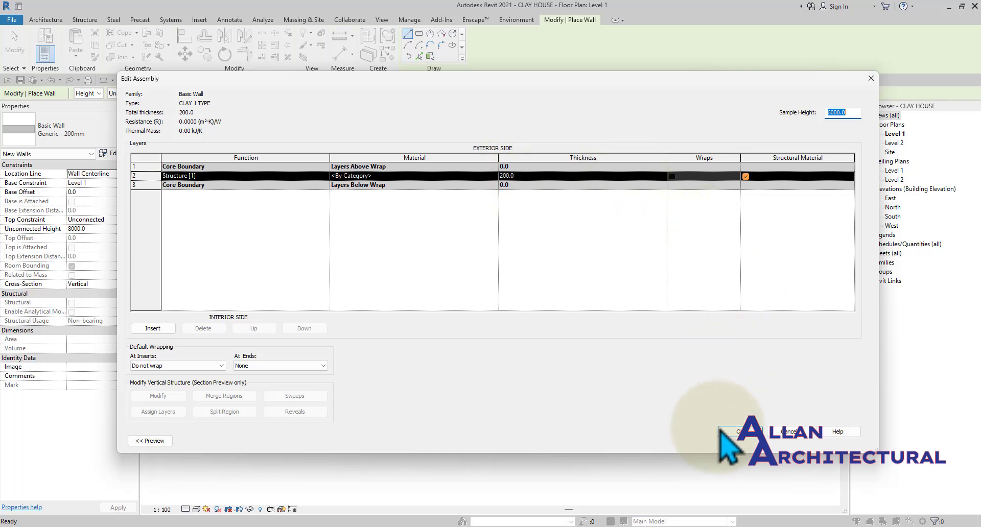
click(739, 431)
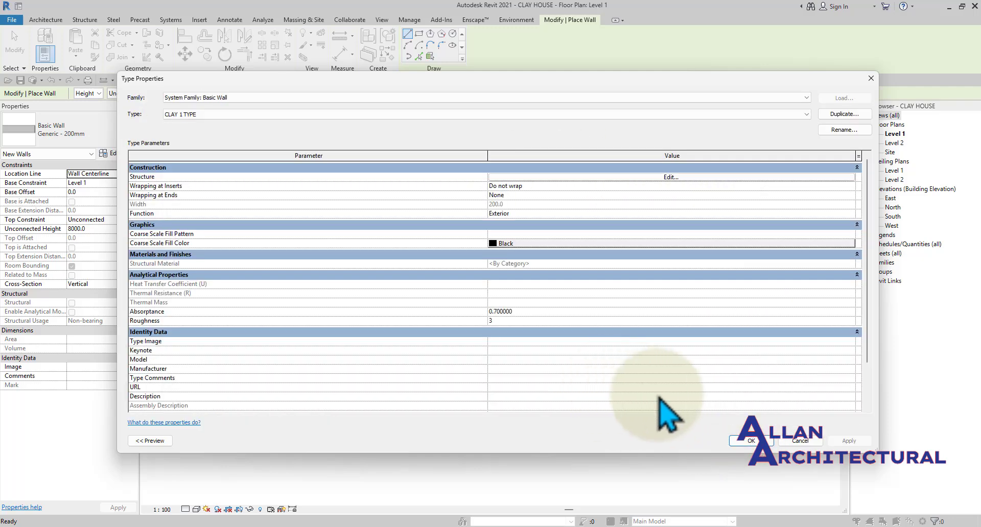
click(751, 441)
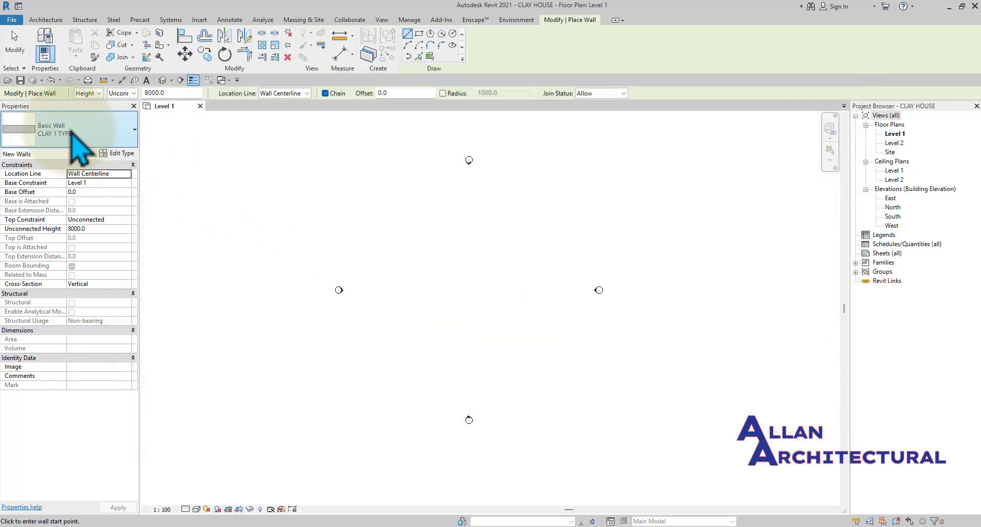
Duplicate the CLAY 1 TYPE wall as a second wall type named CLAY 2 TYPE 2 and accept it
click(127, 157)
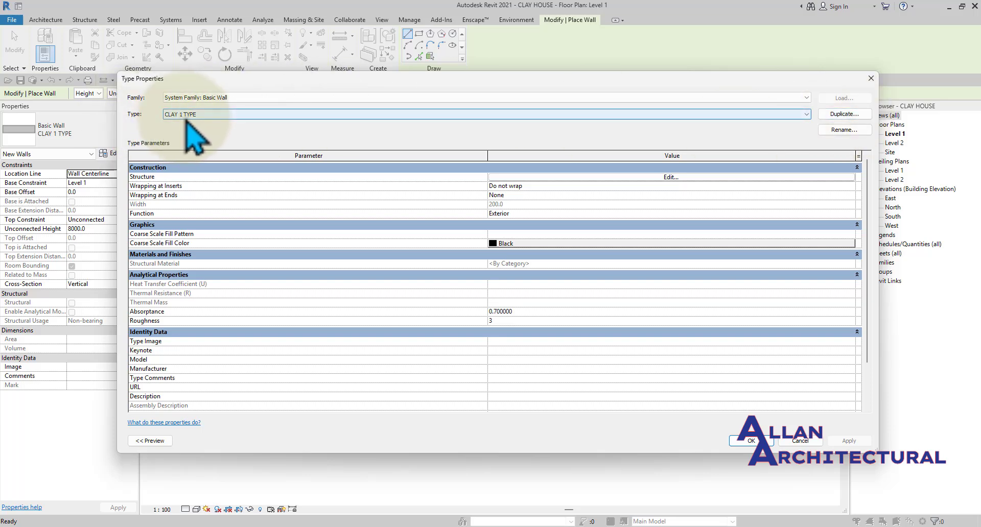
click(851, 115)
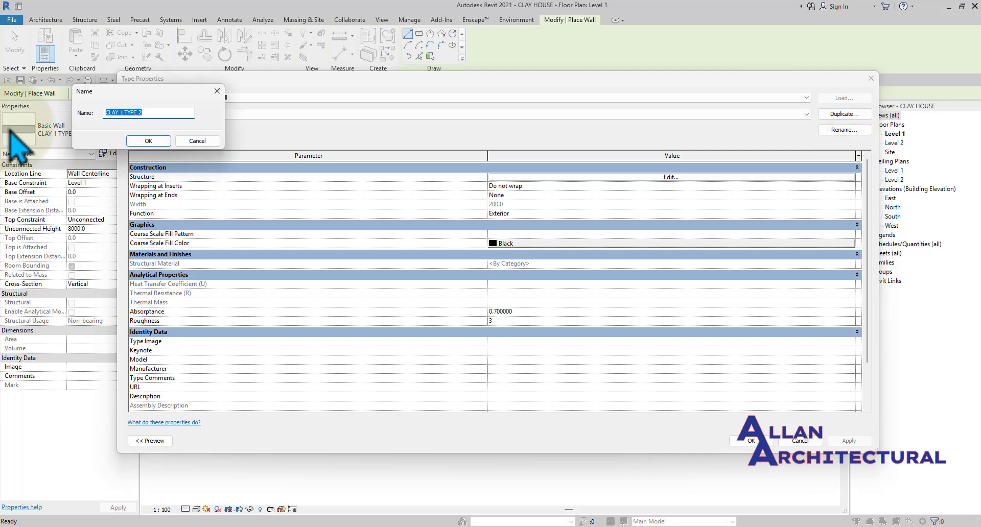
click(121, 113)
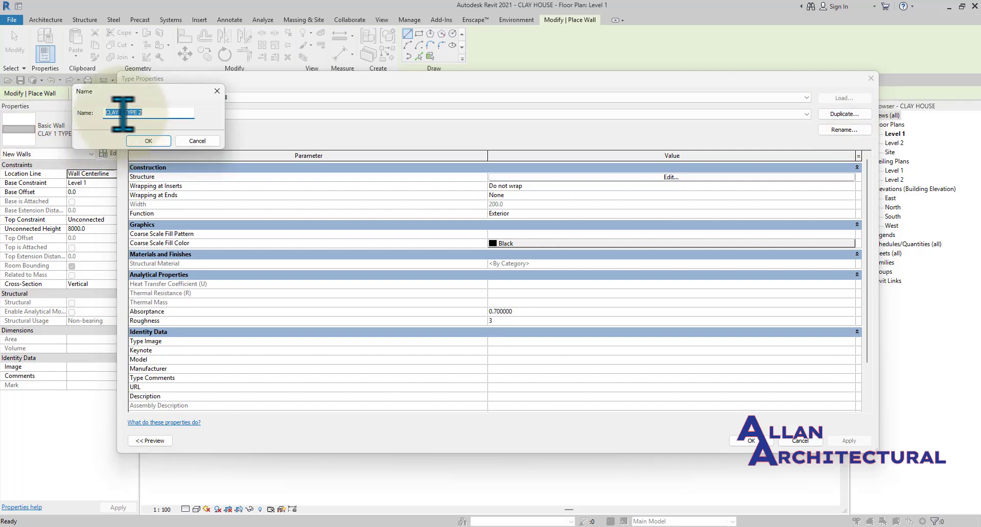
click(125, 113)
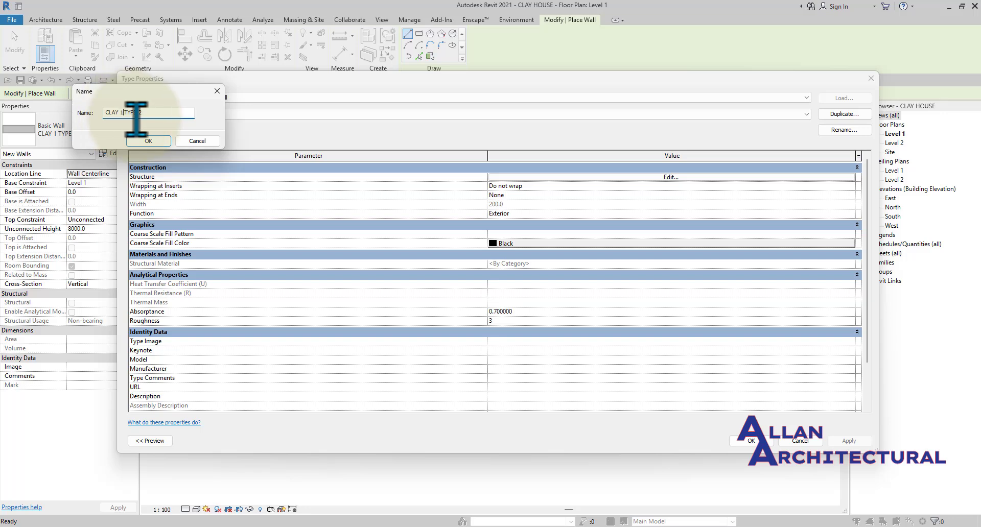
key(BackSpace)
text(2)
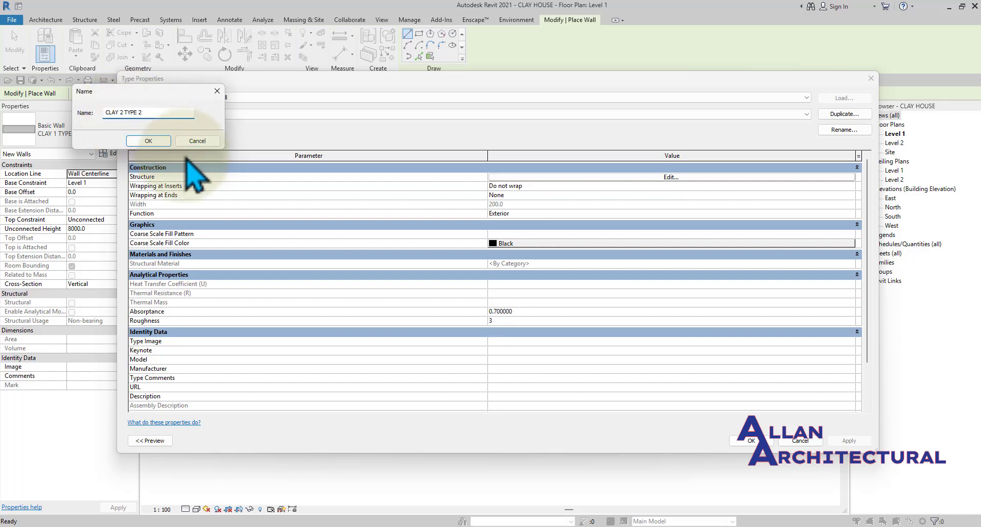
click(153, 143)
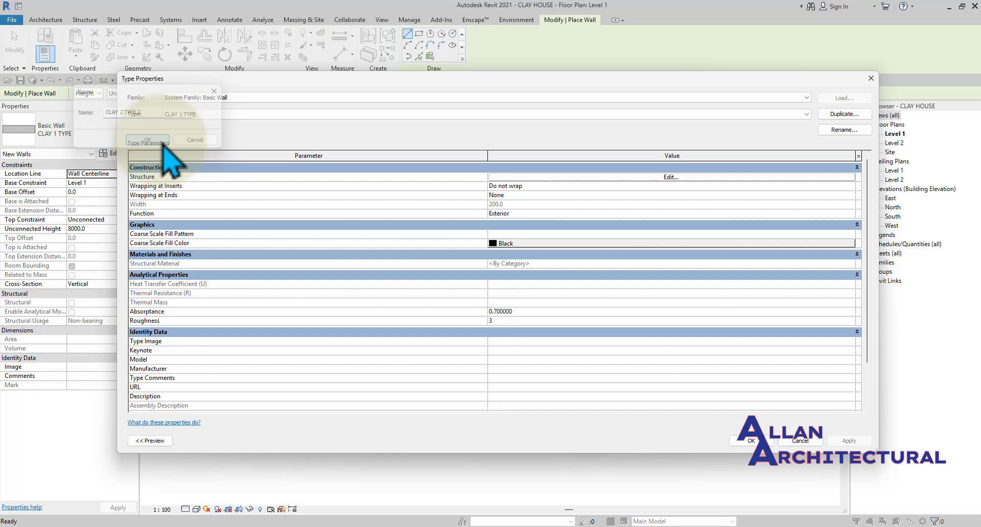
click(751, 441)
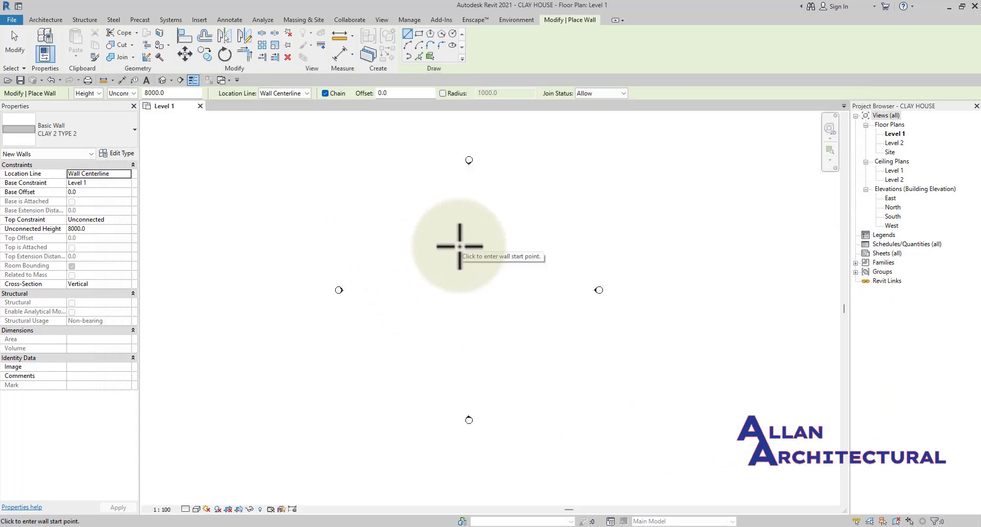
Draw a CLAY 2 TYPE 2 test wall about 19000 mm long between the elevation markers on Level 1 and delete it
click(398, 258)
click(496, 250)
key(Escape)
key(Escape)
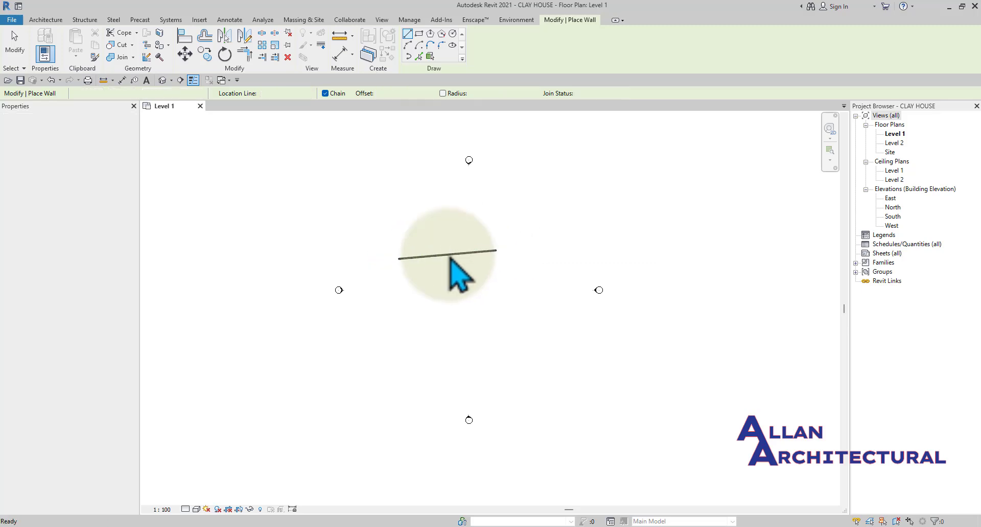
scroll(442, 245, up, 2)
scroll(438, 250, up, 1)
scroll(458, 267, down, 2)
click(452, 264)
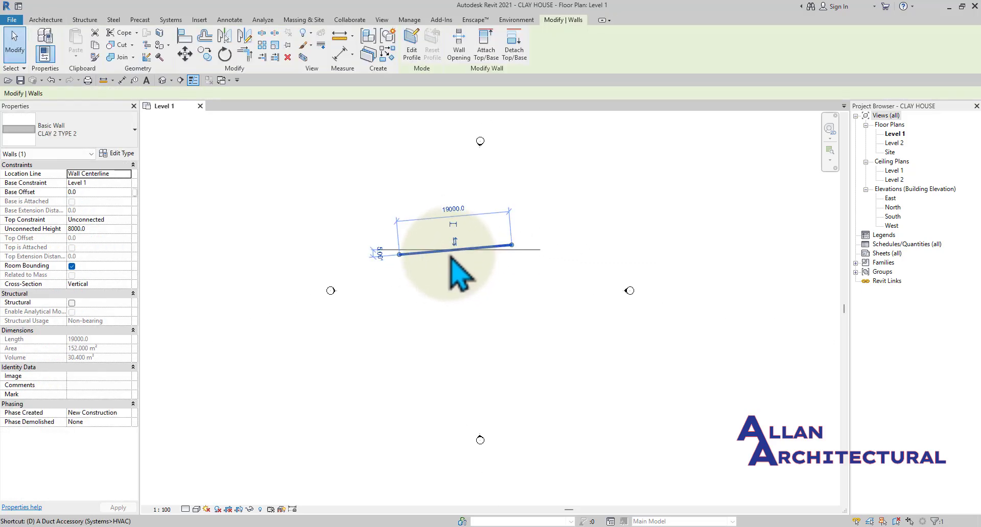
key(Delete)
Check the list of basic wall types for the two clay types and leave the wall command without placing a wall
click(37, 43)
click(30, 132)
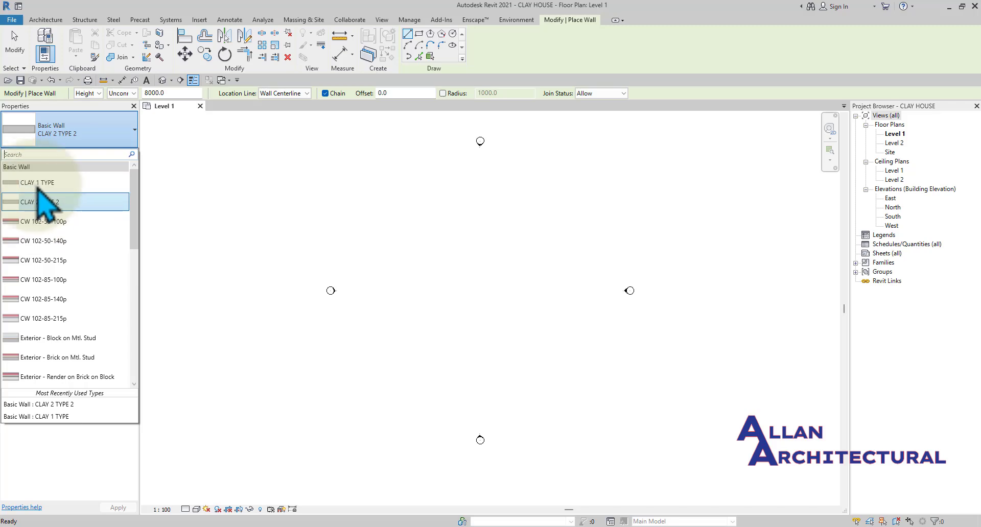
click(366, 228)
scroll(492, 245, down, 1)
middle_drag(482, 237, 464, 237)
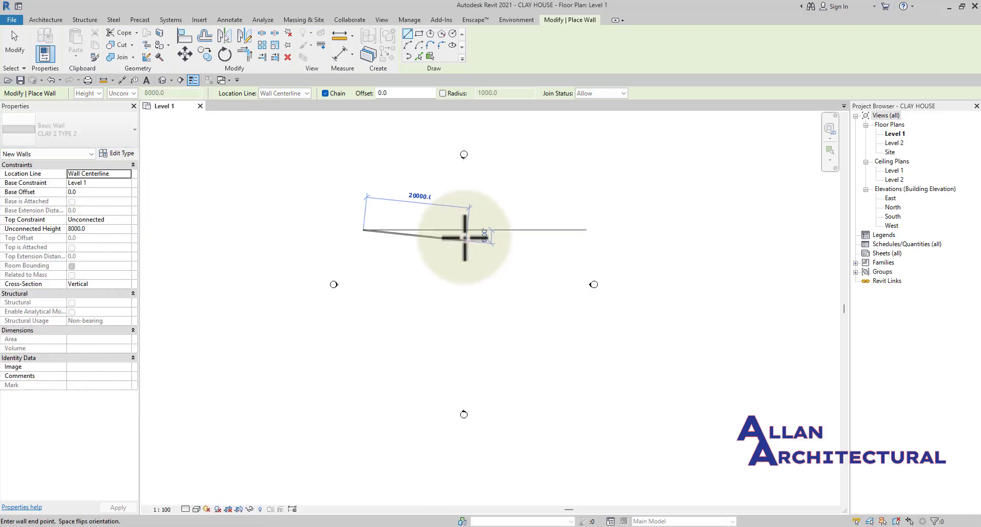
key(Escape)
key(Escape)
scroll(389, 213, up, 1)
middle_drag(389, 213, 401, 202)
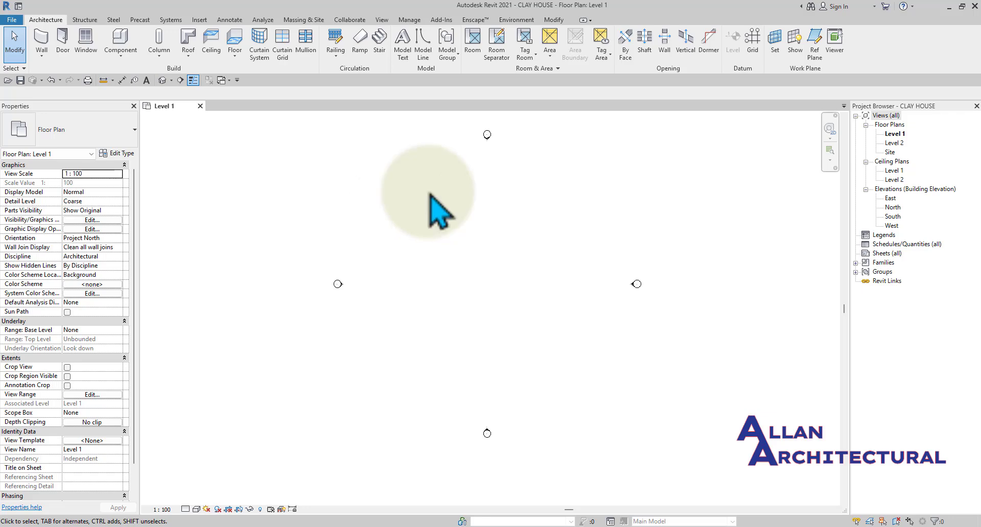
scroll(457, 267, up, 1)
scroll(511, 265, down, 1)
scroll(523, 269, down, 1)
middle_drag(523, 269, 499, 271)
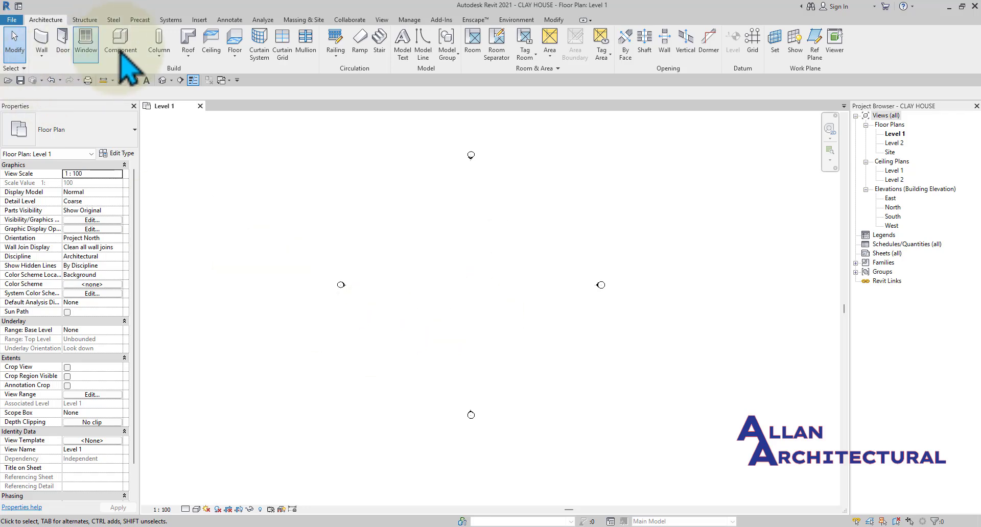
Open the Material Browser and create a new material in the project
click(410, 19)
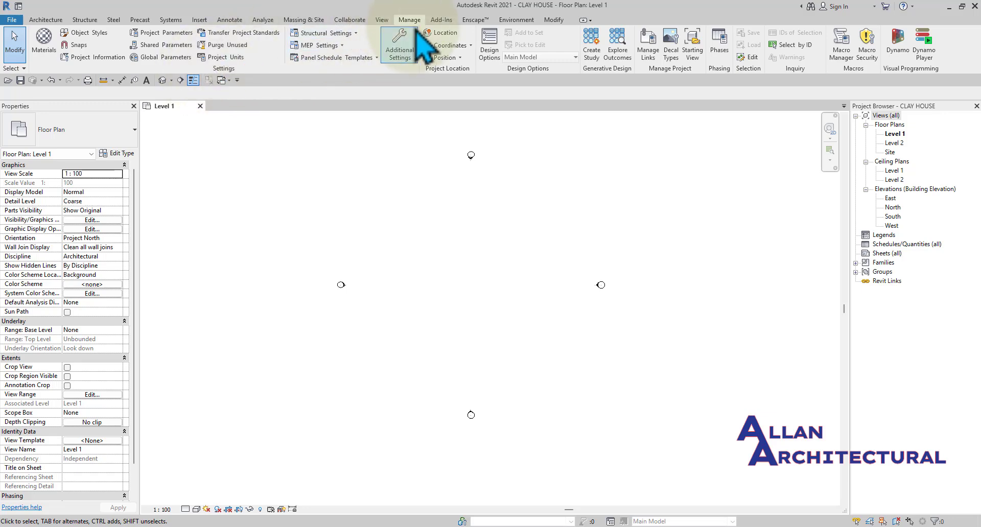
click(44, 38)
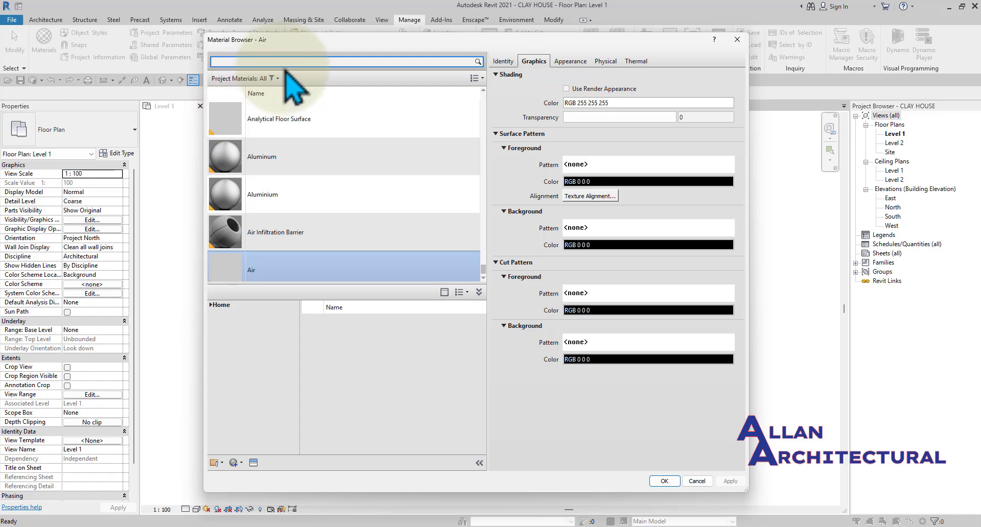
click(671, 118)
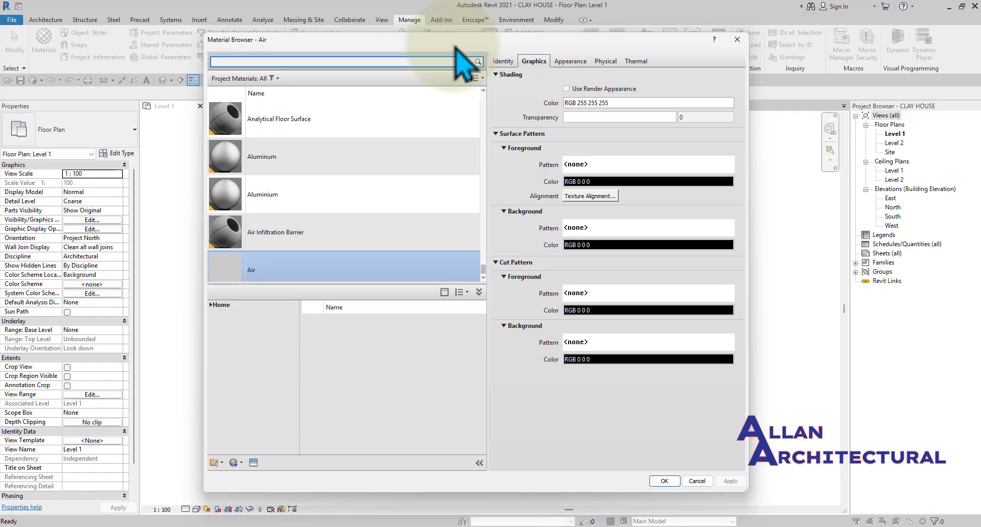
drag(458, 46, 463, 47)
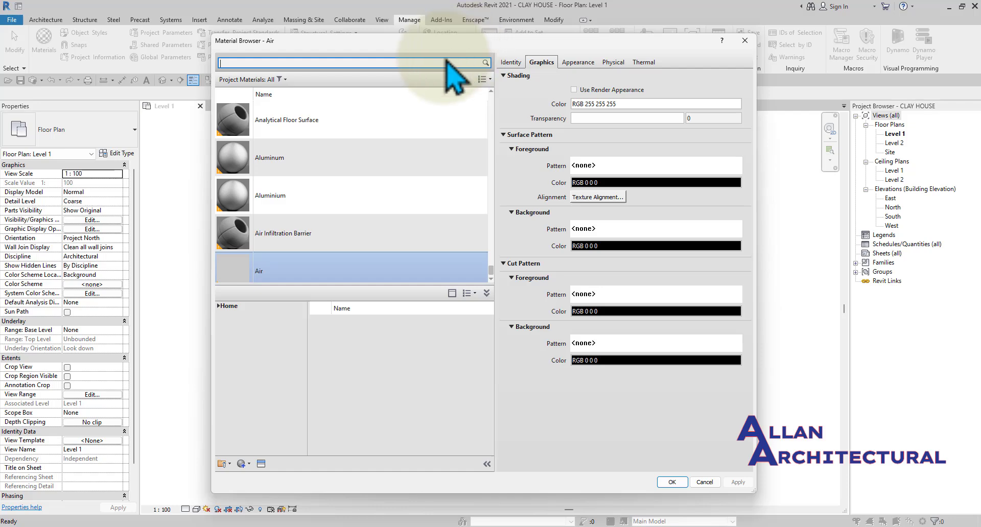
scroll(294, 232, down, 1)
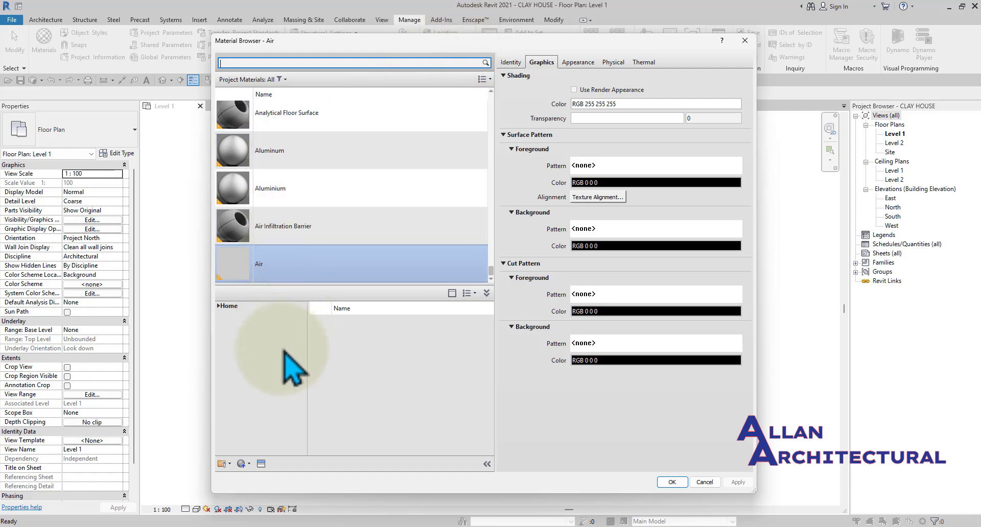
click(246, 464)
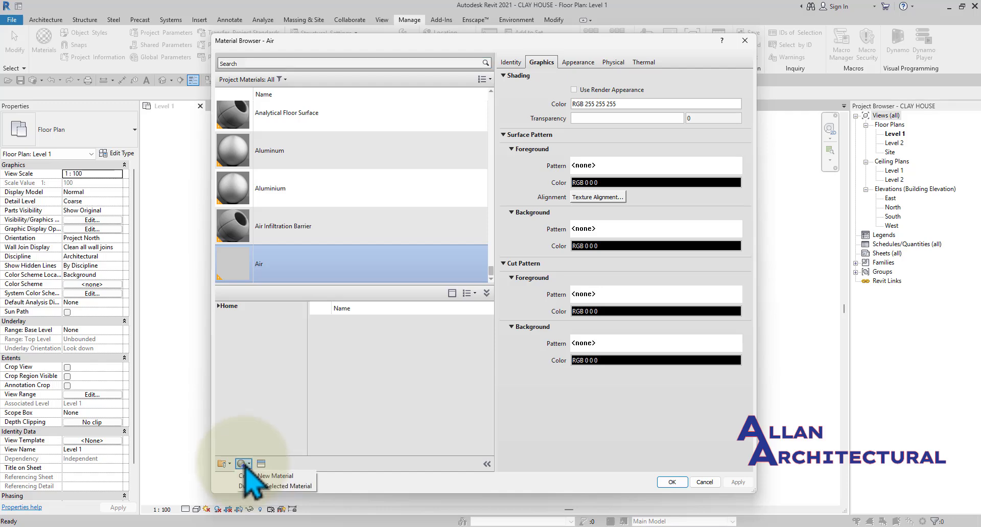
click(265, 476)
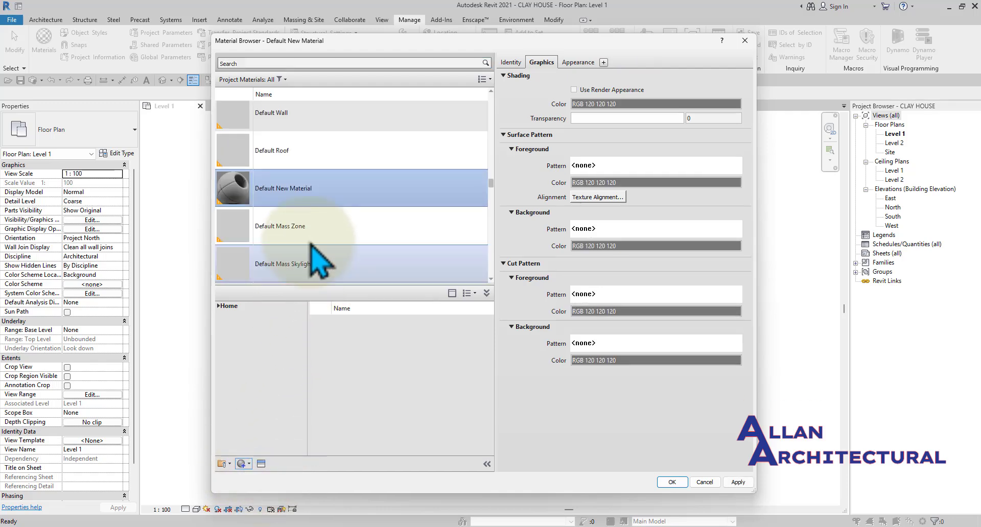
Rename the newly created default material as CLAY 1
right_click(311, 197)
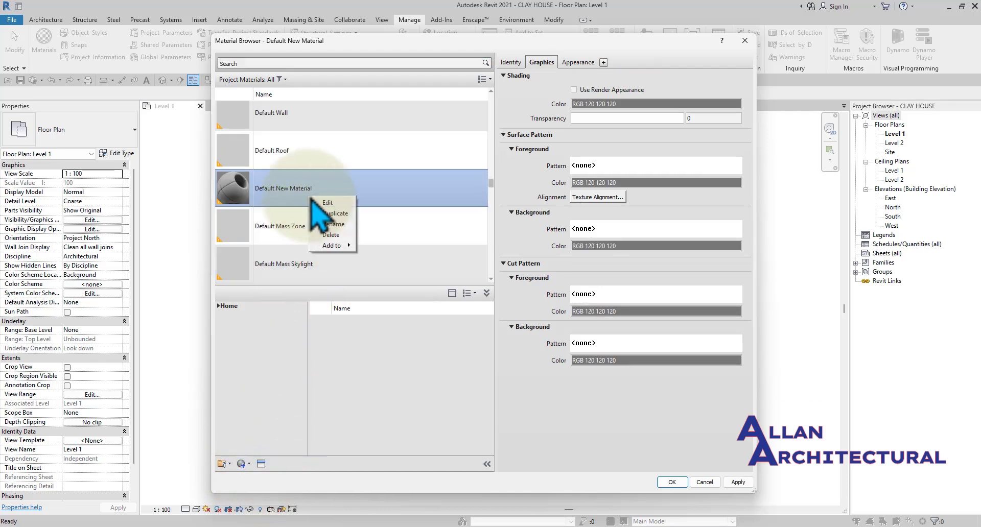
click(336, 225)
text(C)
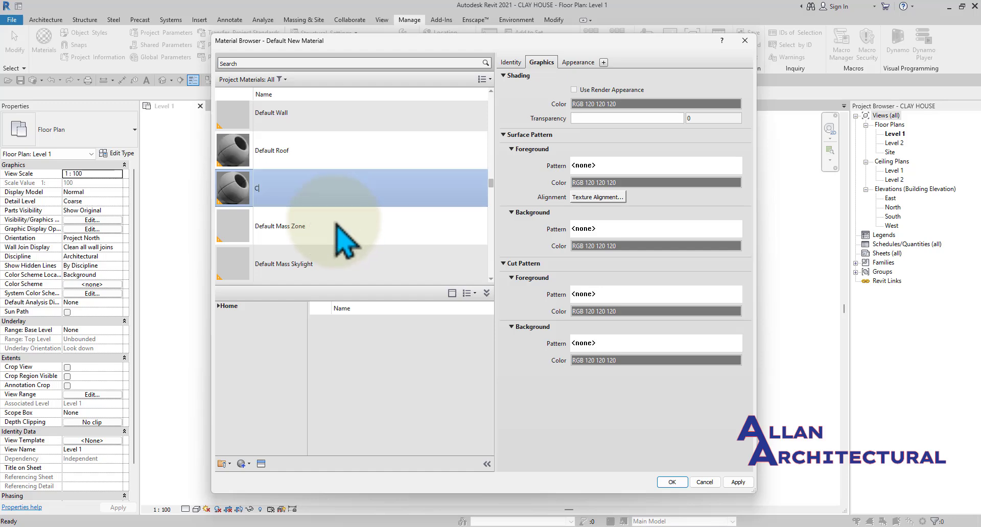
text(LAY 11)
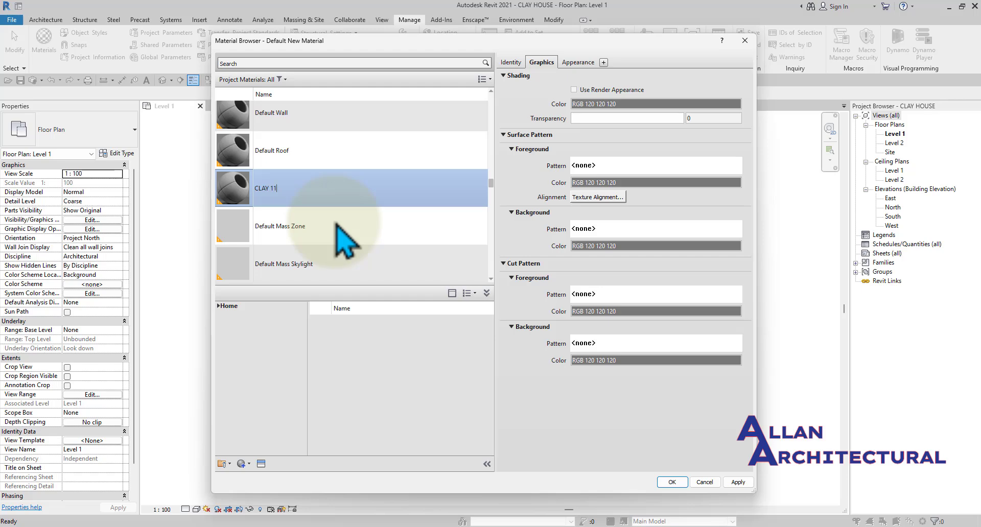
key(BackSpace)
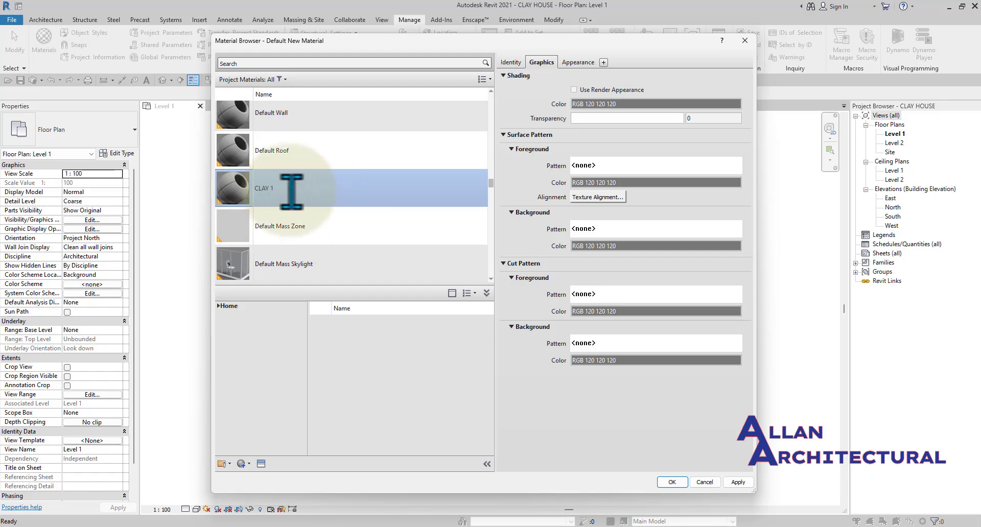
click(534, 391)
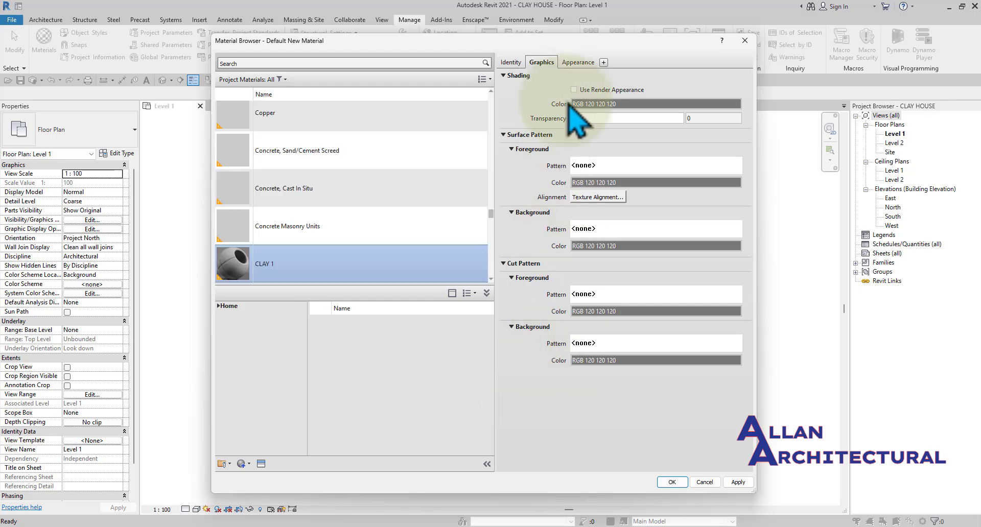
Enable Use Render Appearance for the shading of the CLAY 1 material
click(578, 62)
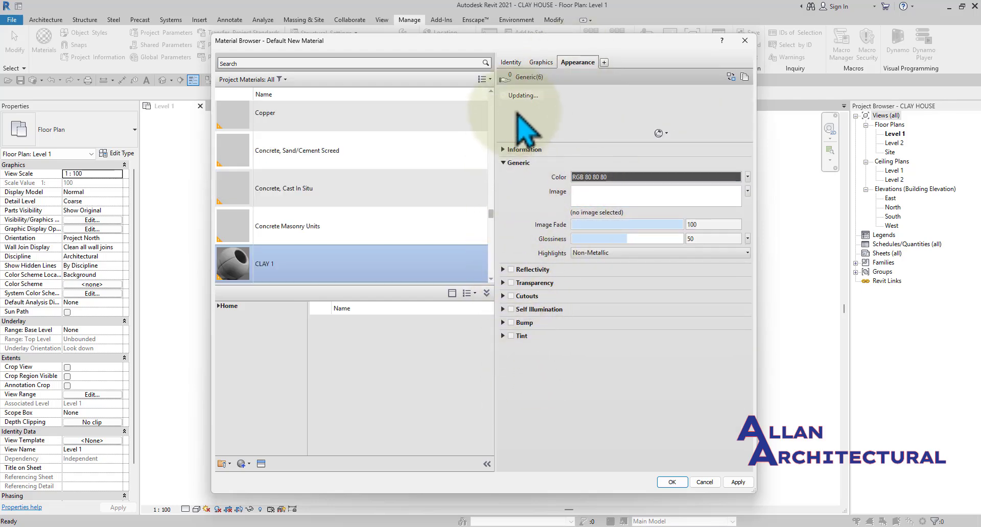
click(541, 62)
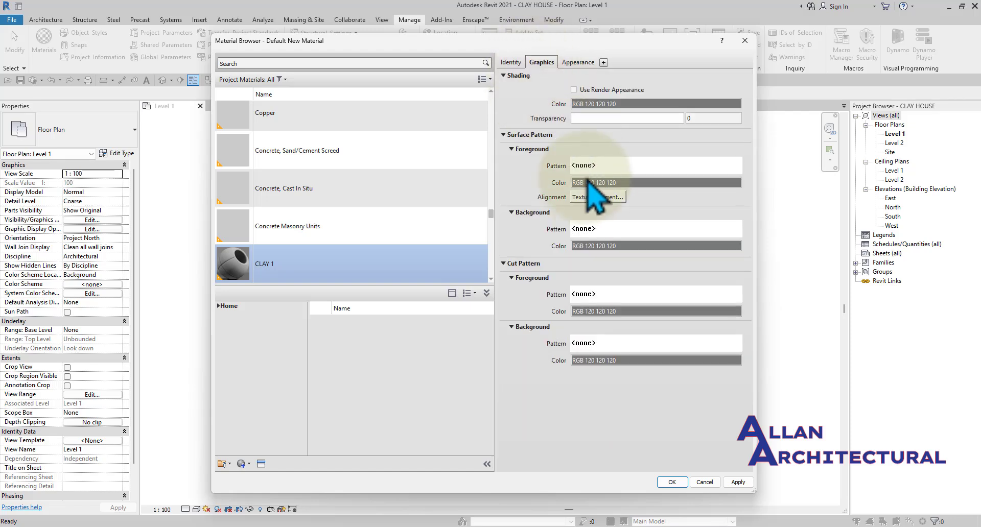
click(574, 90)
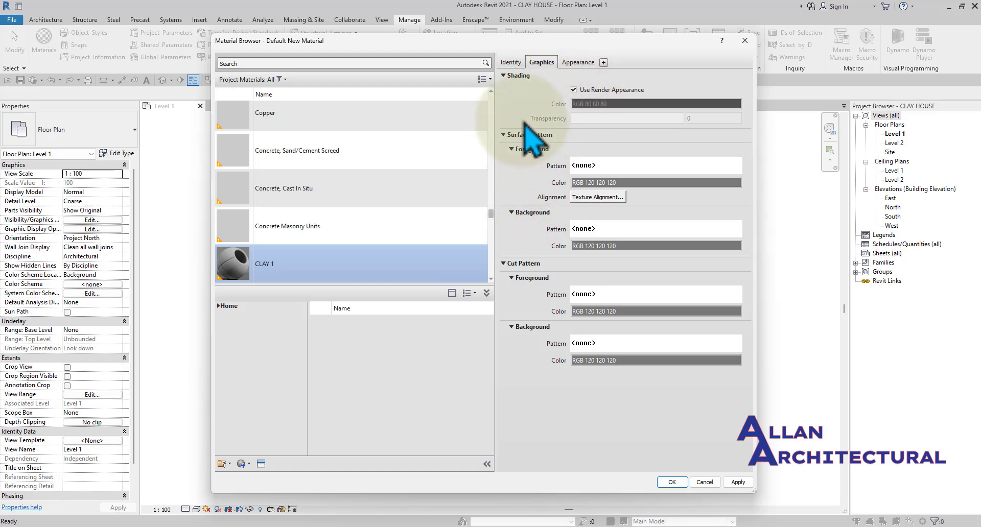
Assign RammedEarth006_COL_2K_METALNESS.png from the CLAY folder as the appearance image of CLAY 1
click(574, 63)
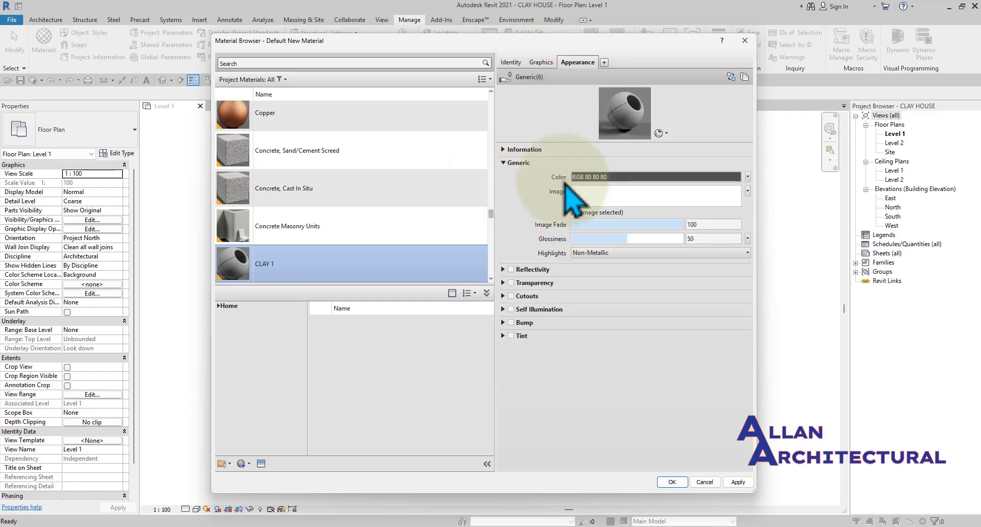
click(644, 202)
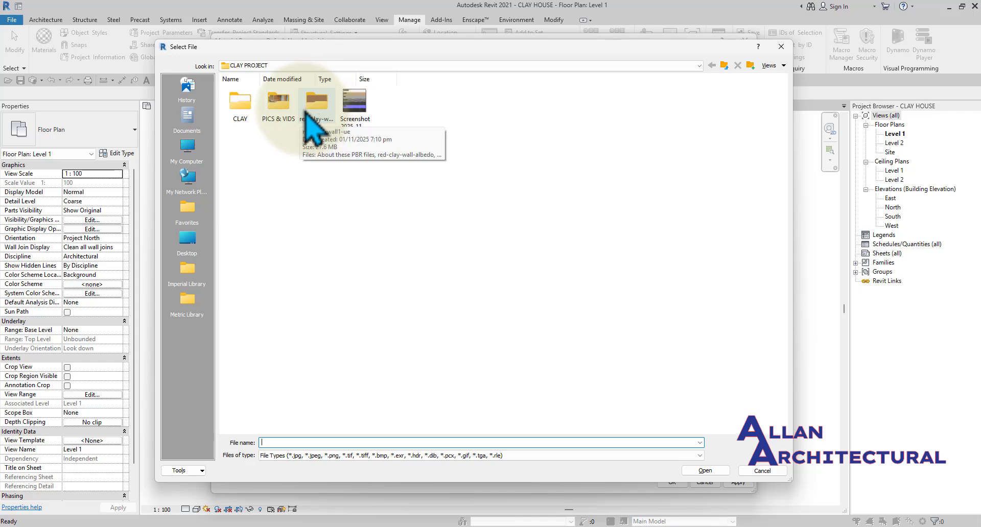
double_click(245, 108)
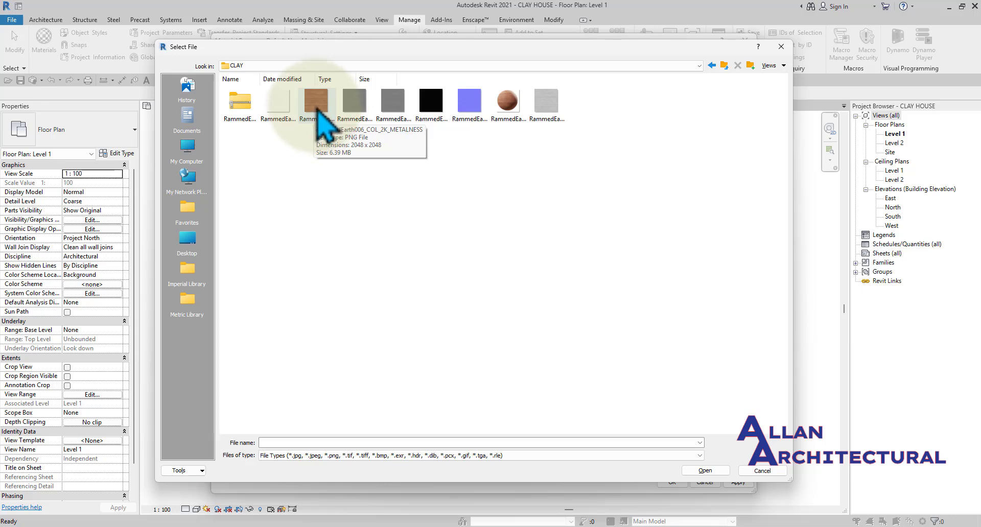
click(317, 105)
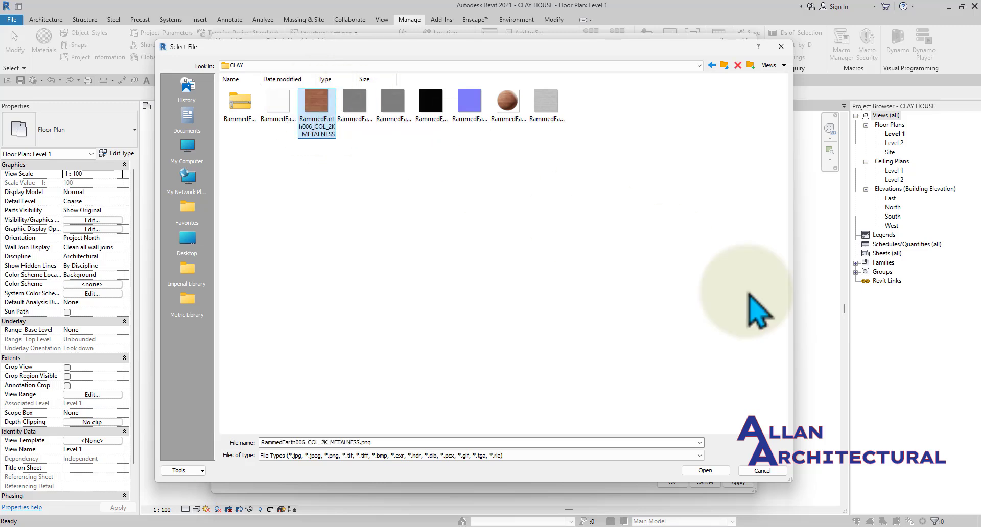
click(708, 469)
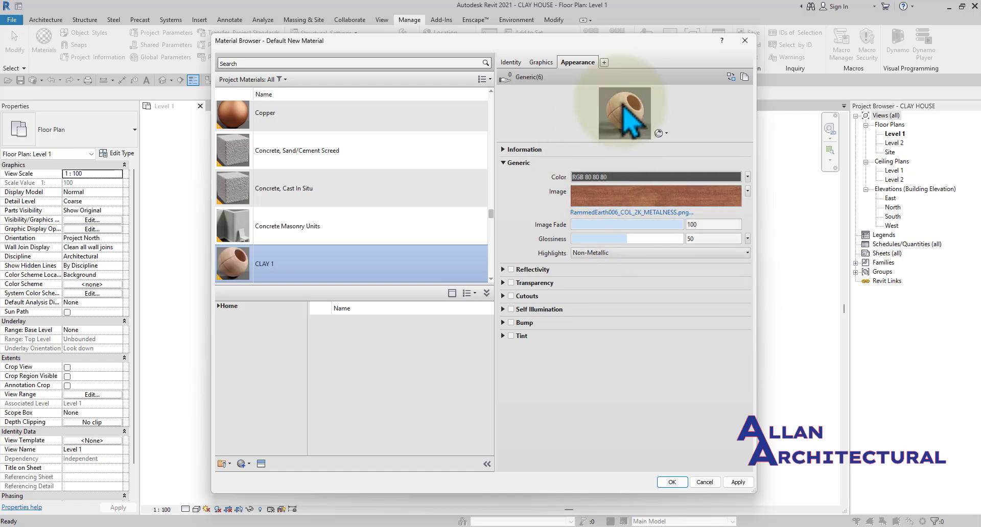
Switch the CLAY 1 appearance preview to the Walls scene and enlarge the preview area
click(665, 134)
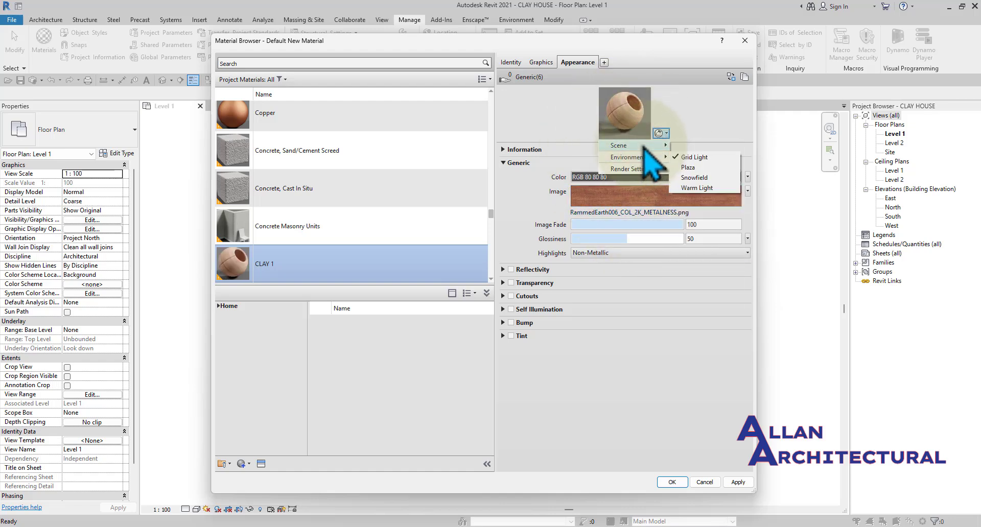
mouse_move(644, 146)
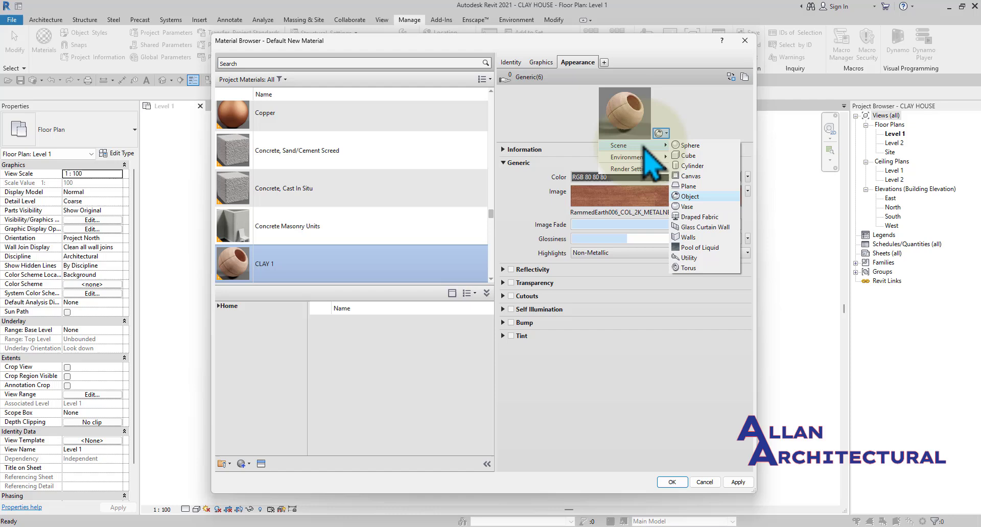
click(692, 238)
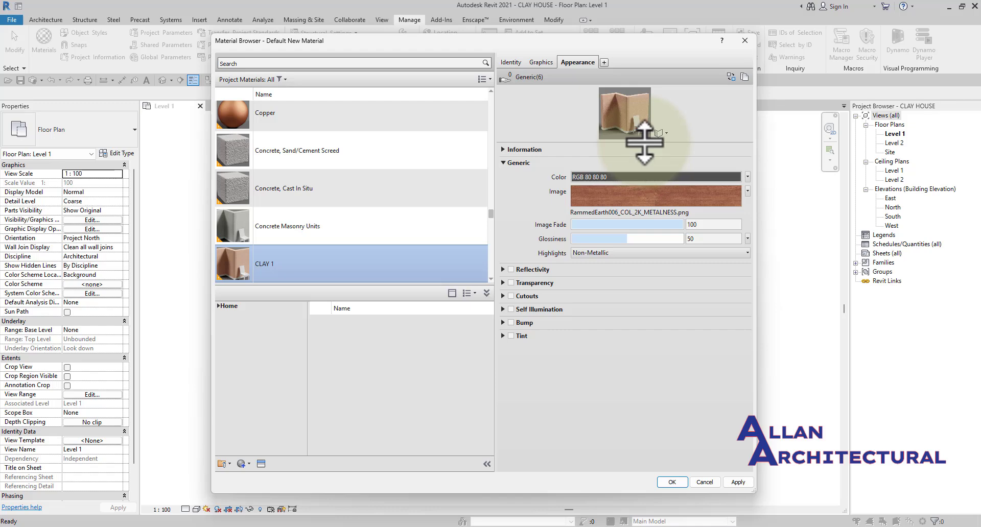
drag(644, 143, 615, 247)
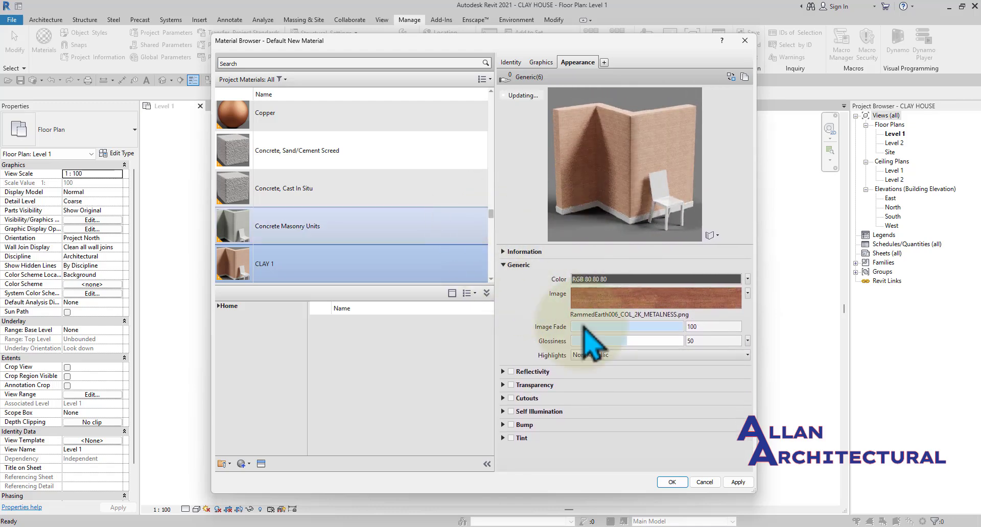
click(503, 413)
click(503, 413)
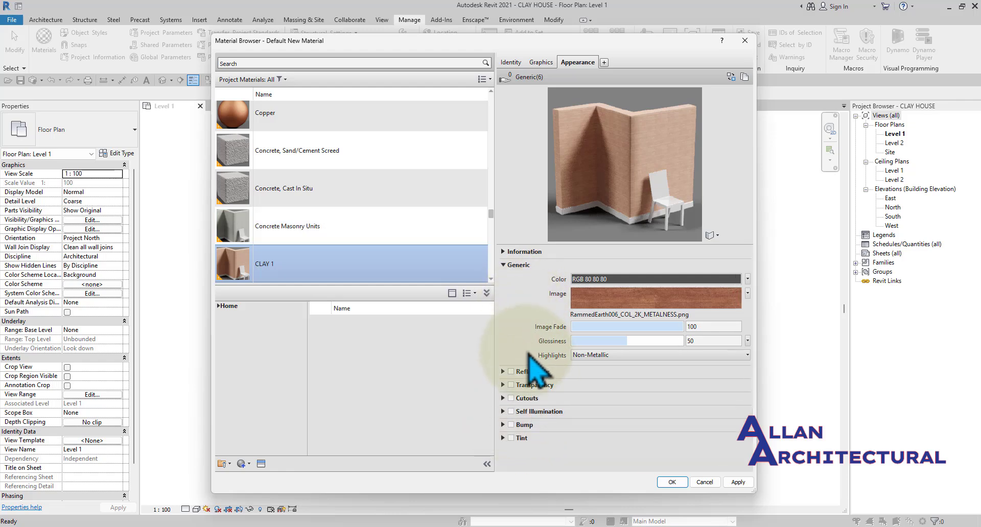
Enable the tint of CLAY 1 and add RammedEarth006_ROUGHNESS_2K_METALNESS.png as its bump image
click(511, 438)
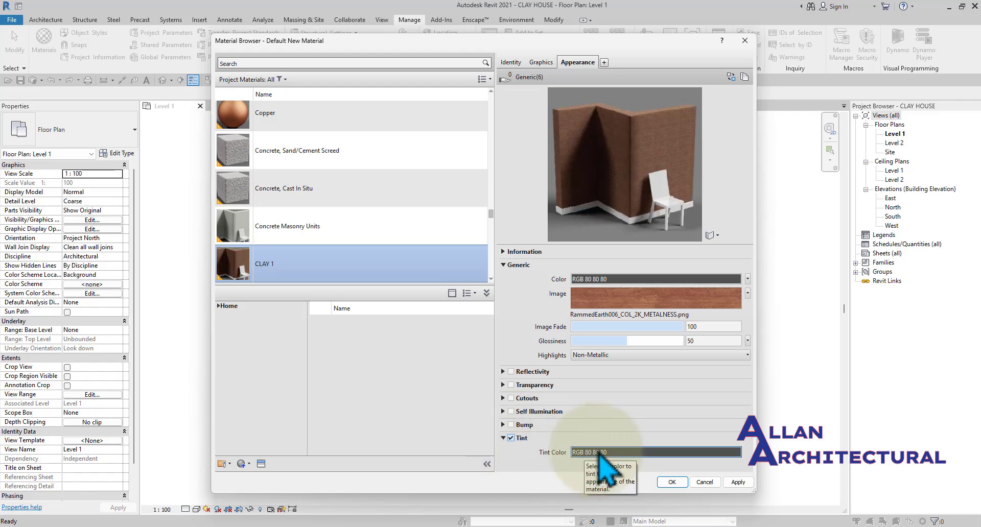
click(511, 424)
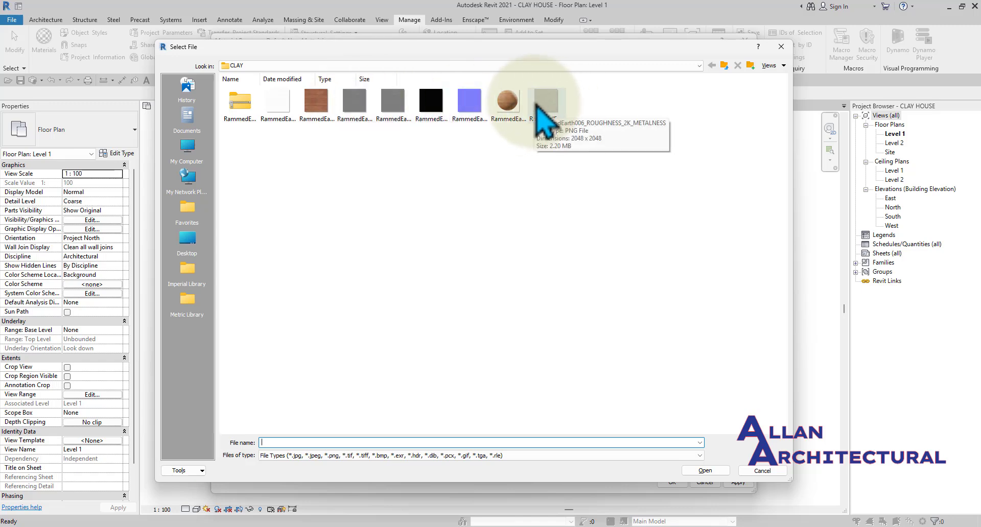
click(538, 103)
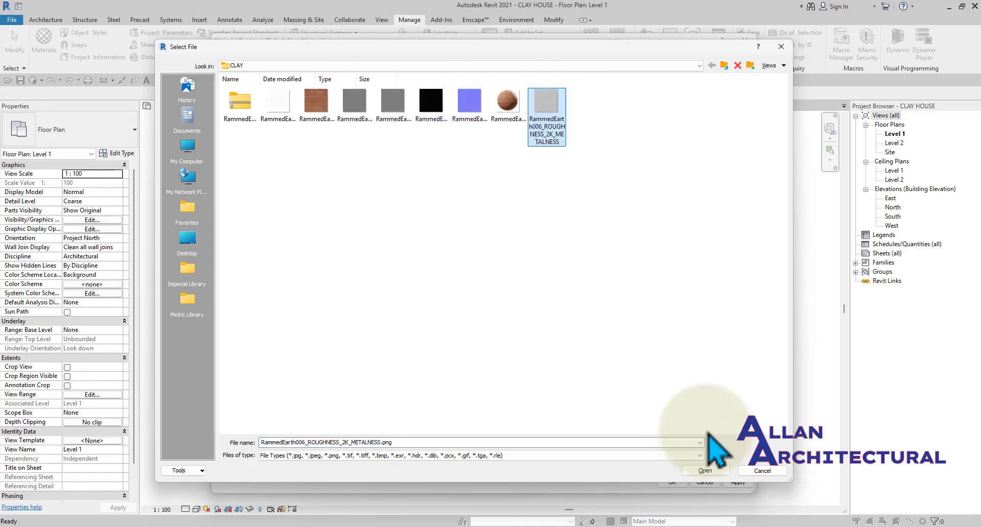
click(717, 472)
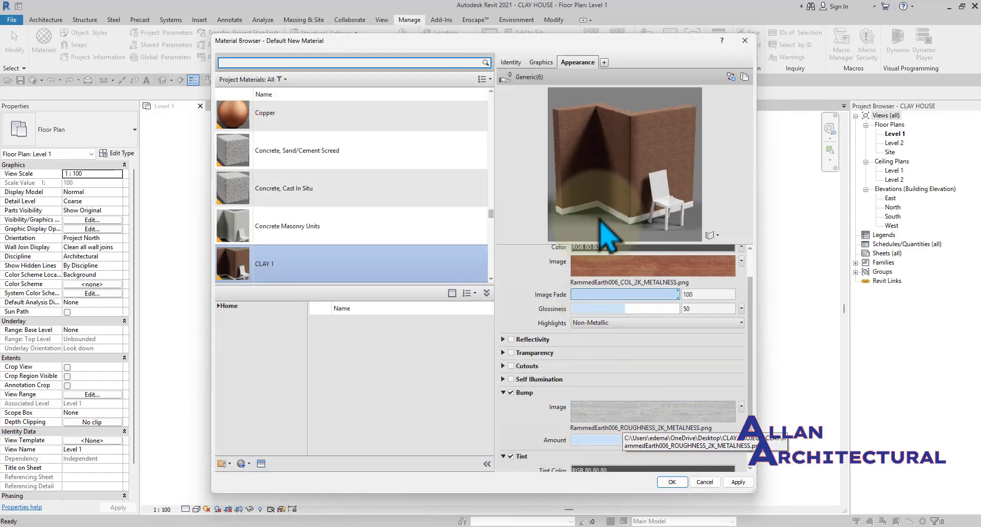
Set the bump amount of CLAY 1 to 160, then apply the material changes and close the Material Browser
drag(629, 445, 634, 444)
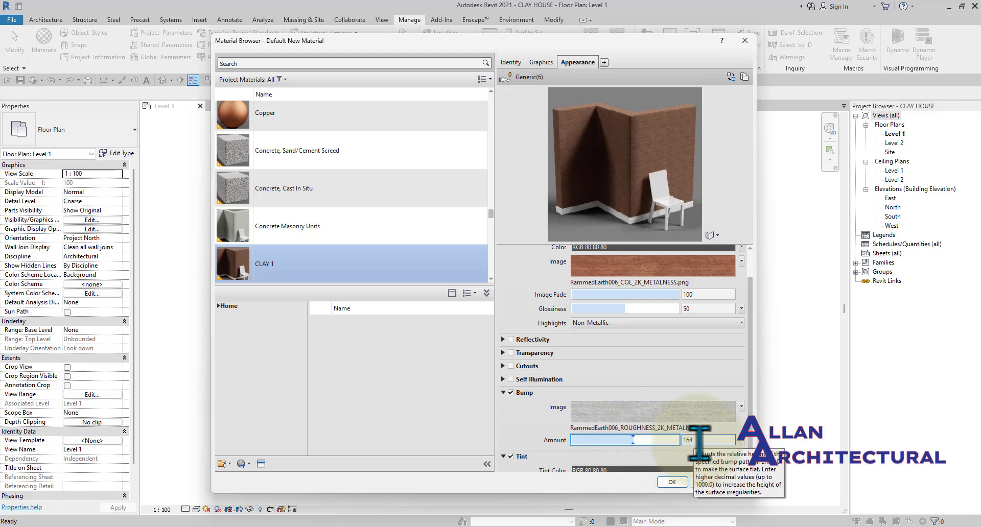
click(684, 444)
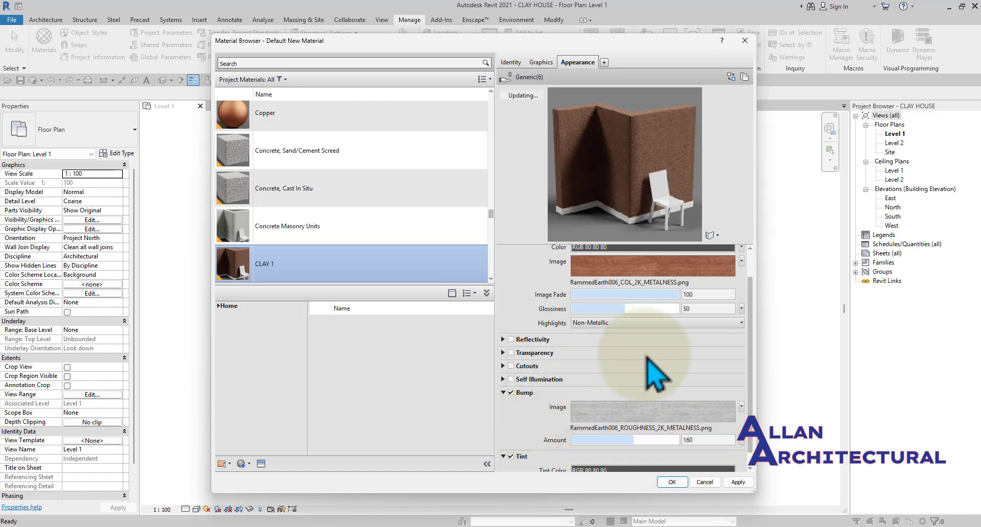
scroll(649, 372, down, 1)
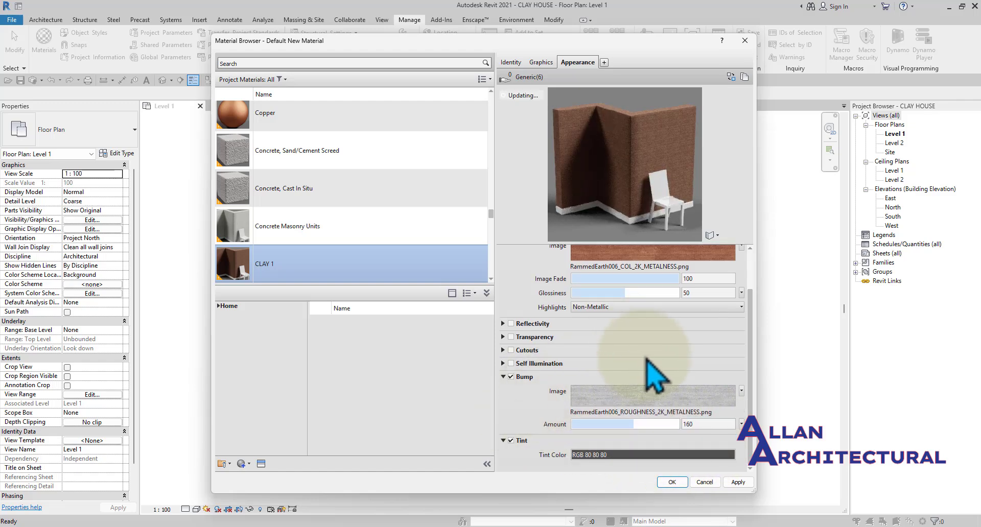
click(738, 483)
click(673, 482)
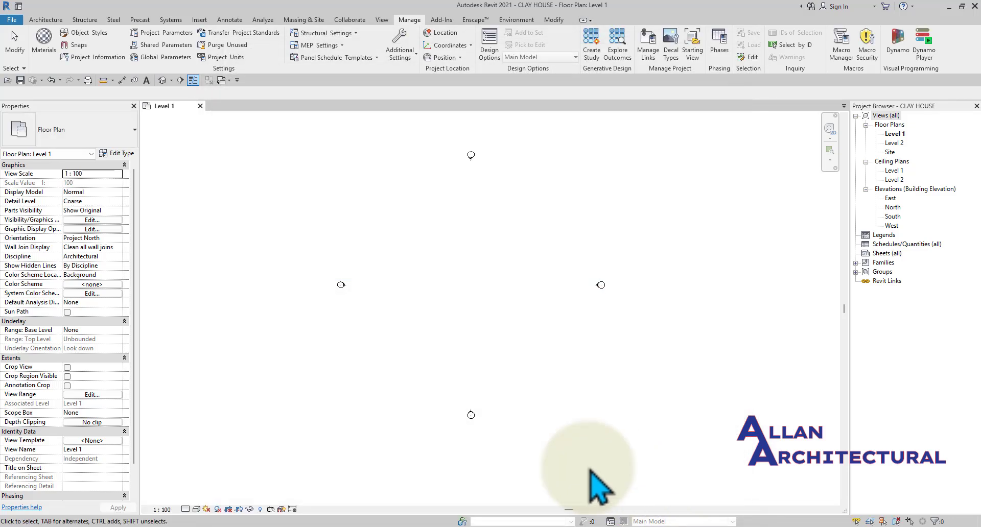
Create another new material in the Material Browser and rename it CLAY 2
click(56, 59)
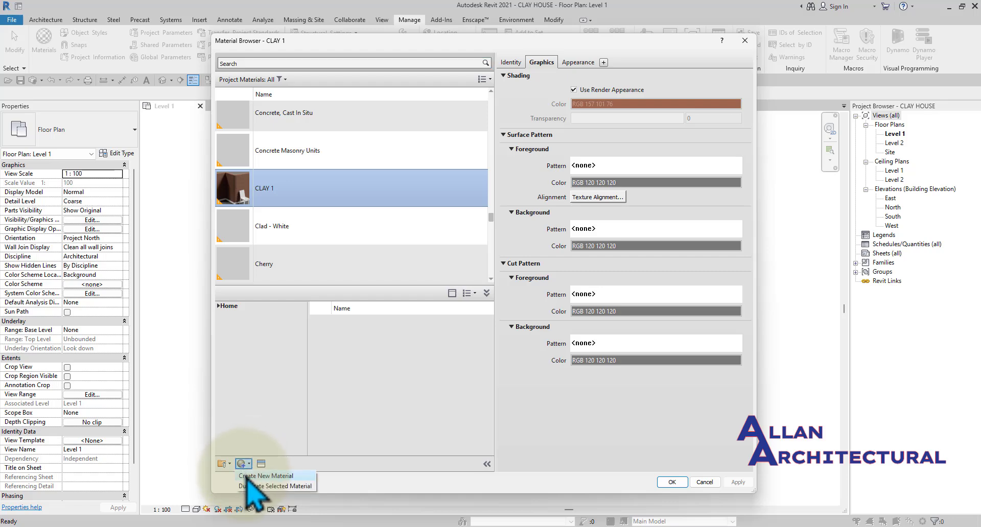
click(247, 476)
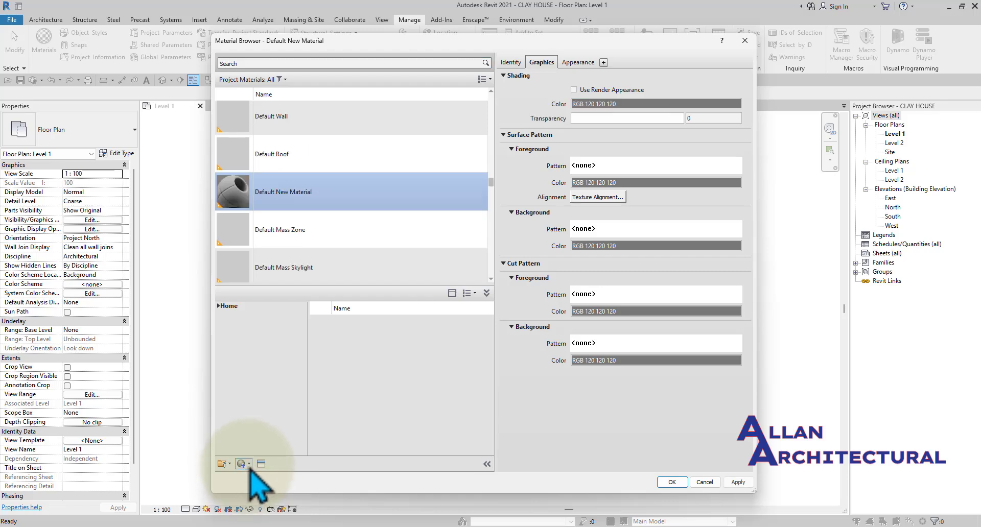
right_click(296, 193)
click(330, 220)
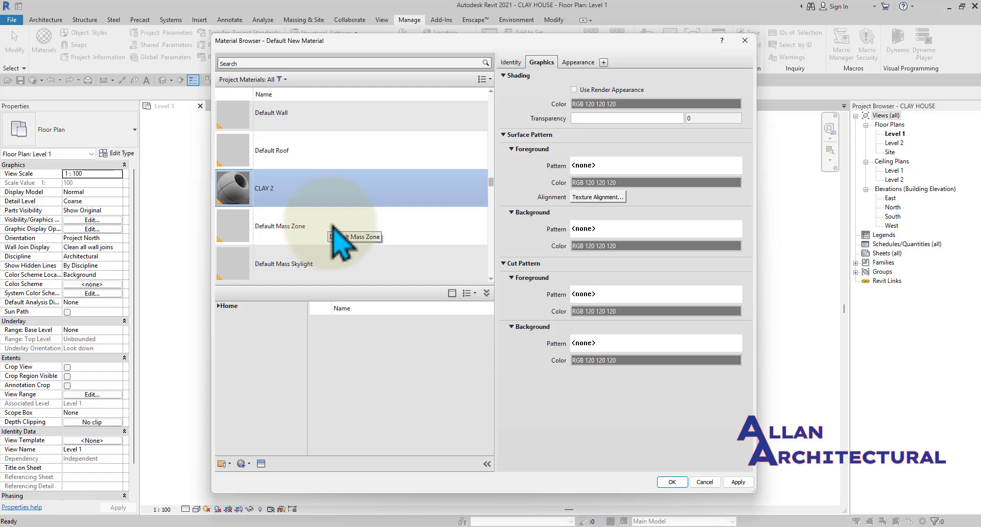
Enable Use Render Appearance for CLAY 2 and assign red-clay-wall-albedo.png from the red-clay-wall1-ue folder as its appearance image
click(576, 91)
click(577, 91)
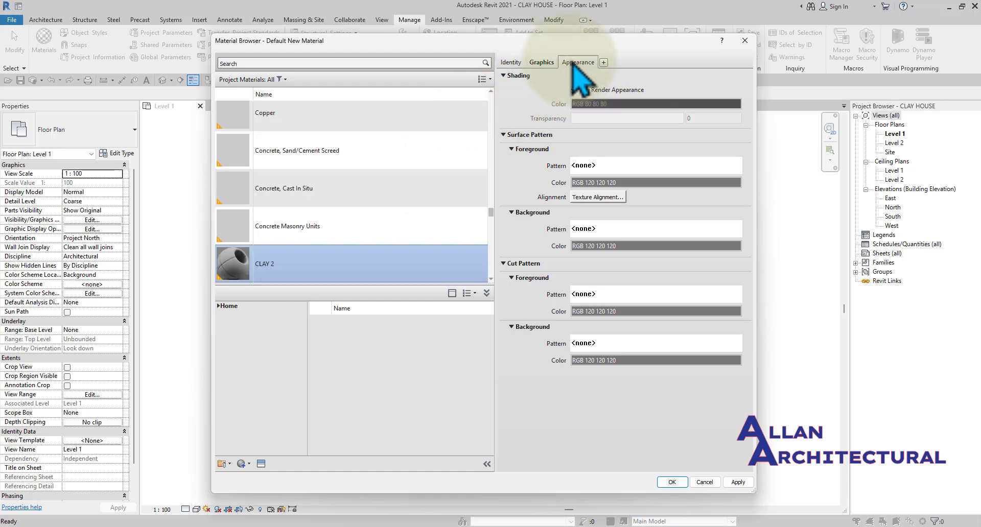
click(573, 65)
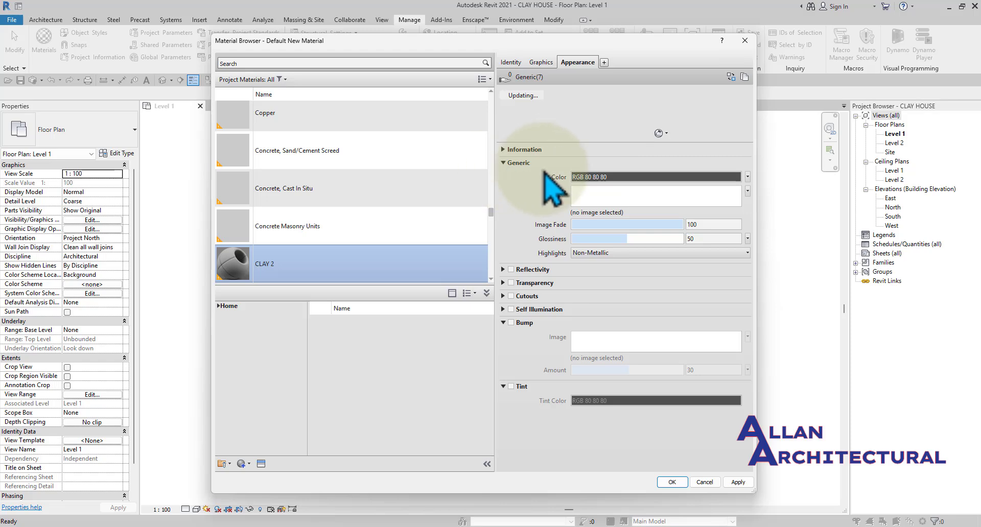
click(605, 199)
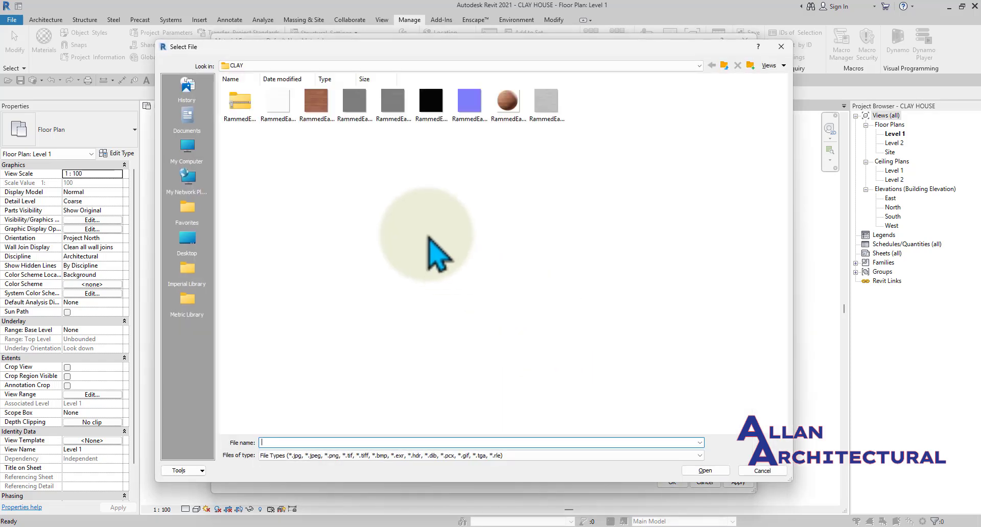
click(725, 66)
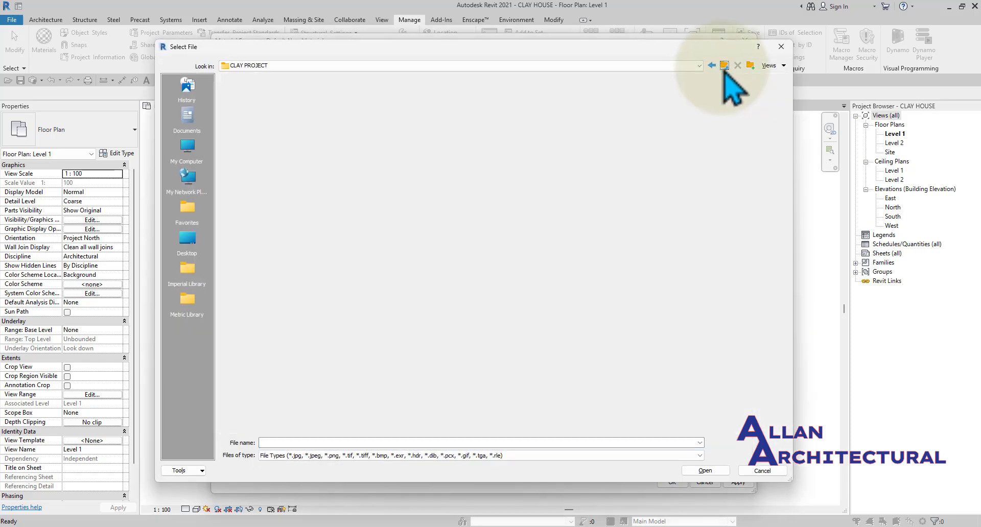
double_click(315, 98)
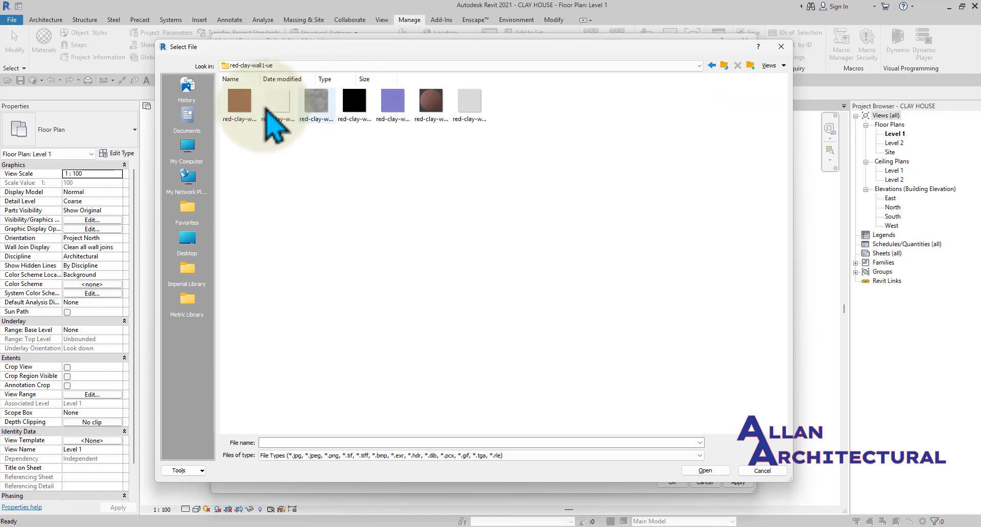
click(239, 105)
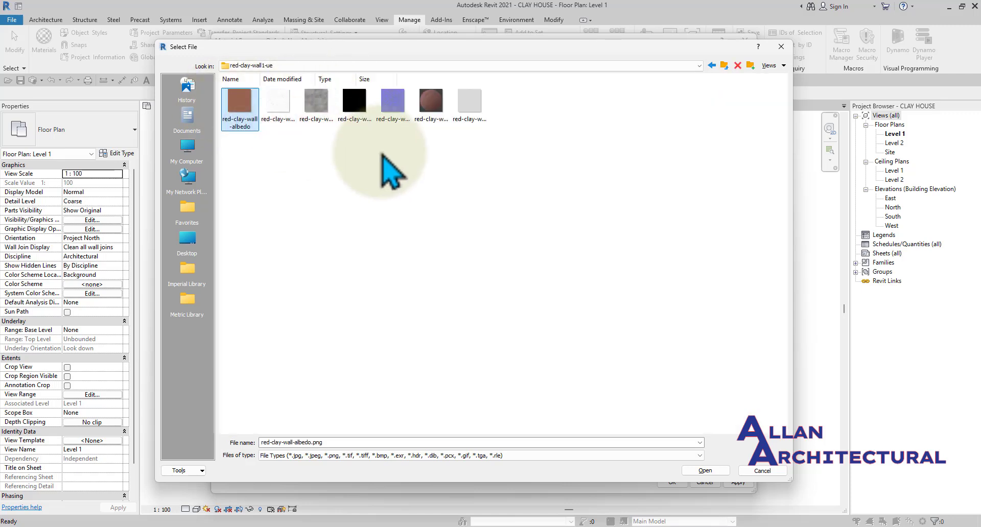
click(705, 471)
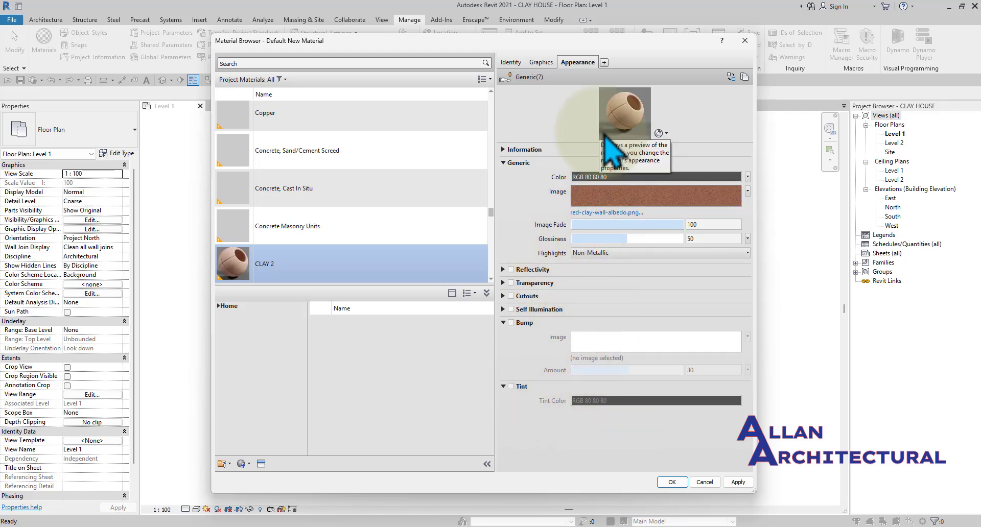
Switch the CLAY 2 preview to the Walls scene and add red-clay-wall-roughness.png as its bump image
click(665, 134)
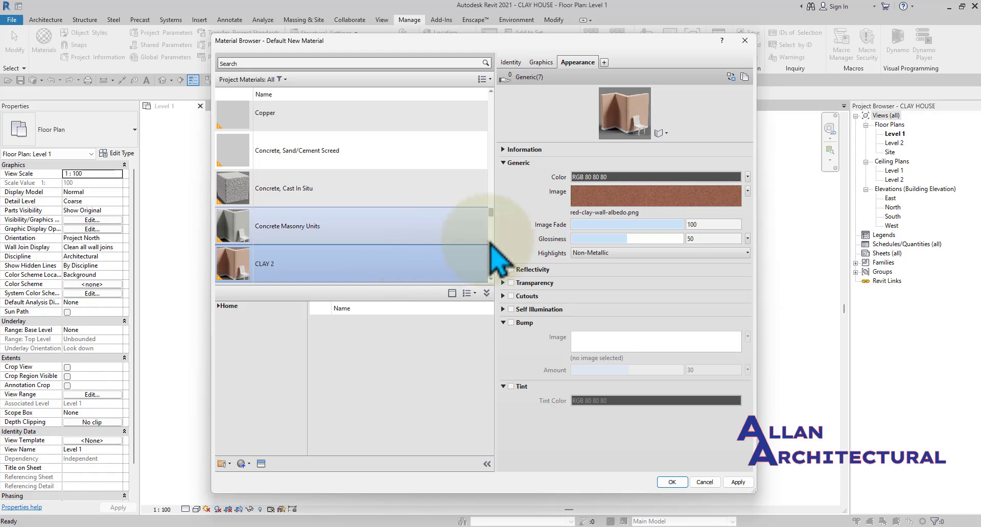
click(511, 323)
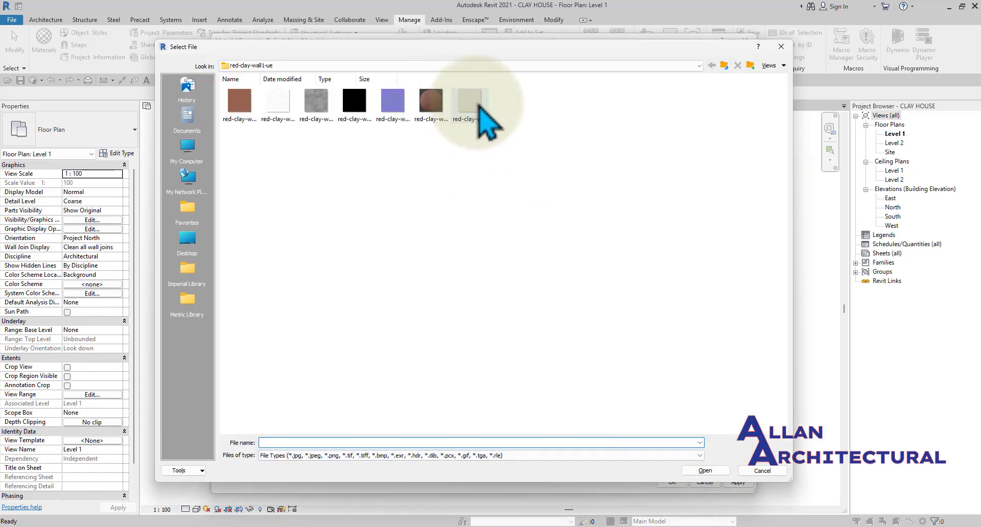
click(470, 104)
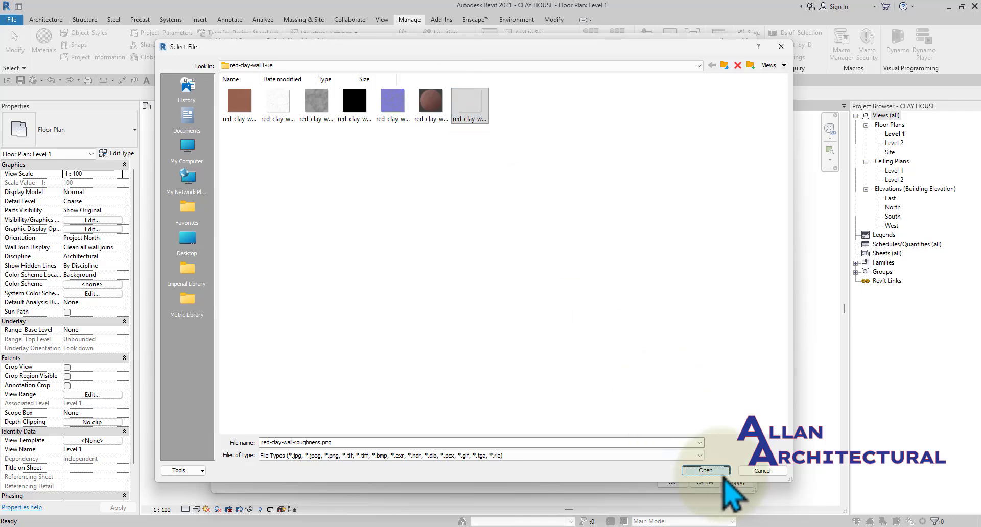
click(706, 470)
Set the bump amount of CLAY 2 to 160 and confirm the changes to close the Material Browser
click(699, 370)
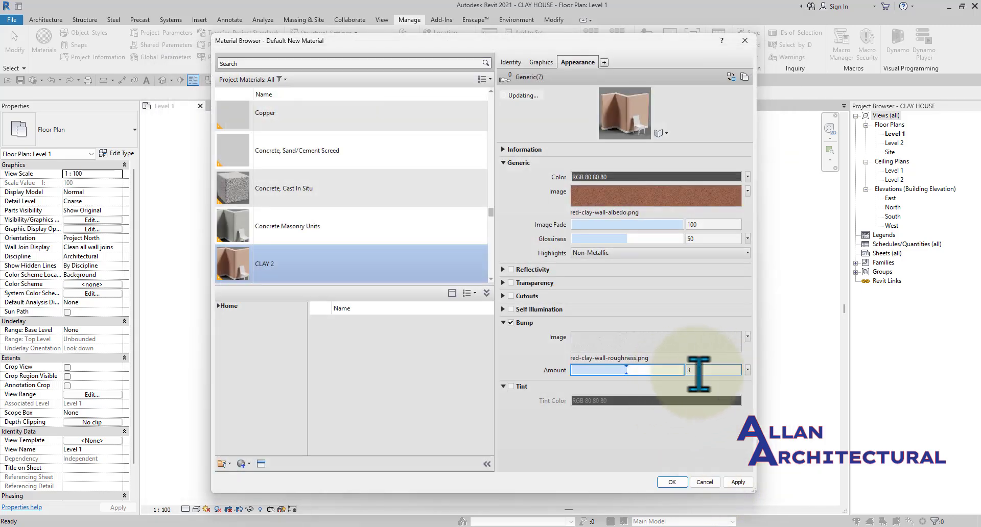
key(BackSpace)
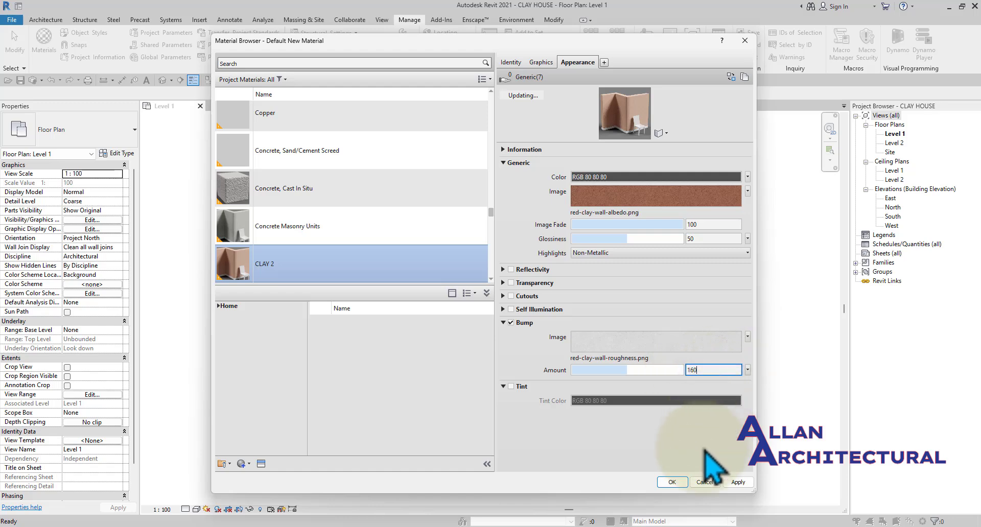
click(672, 482)
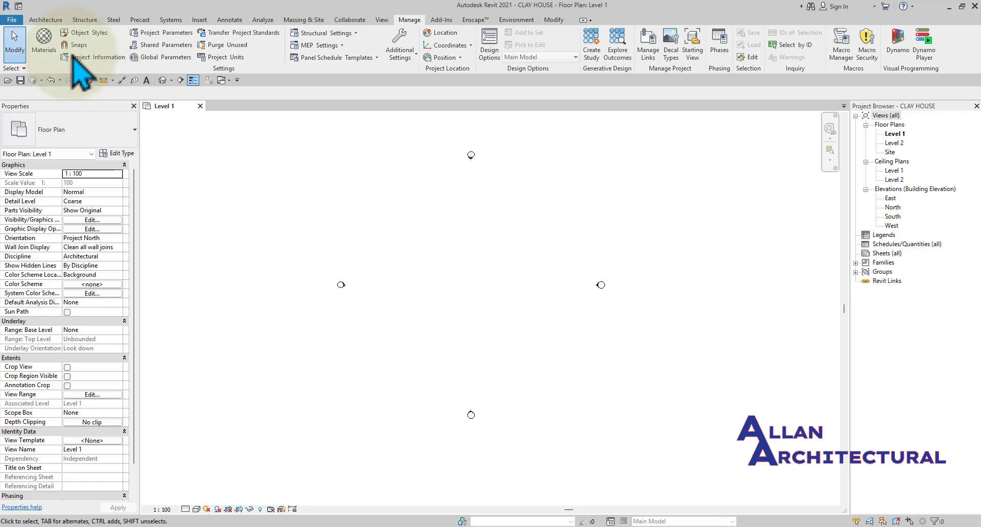
Start the Wall tool and assign the CLAY 2 material to the structure layer of the CLAY 2 TYPE 2 wall type
click(46, 20)
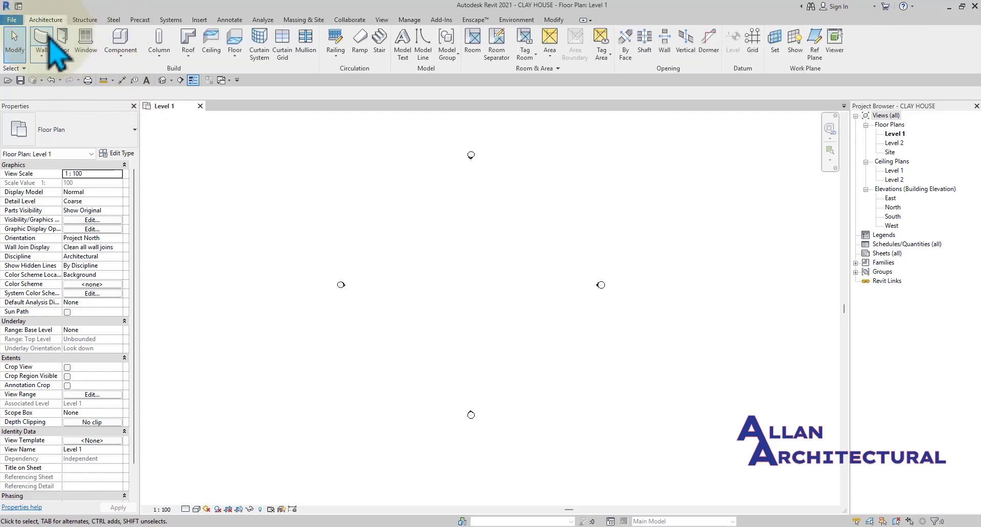
click(46, 40)
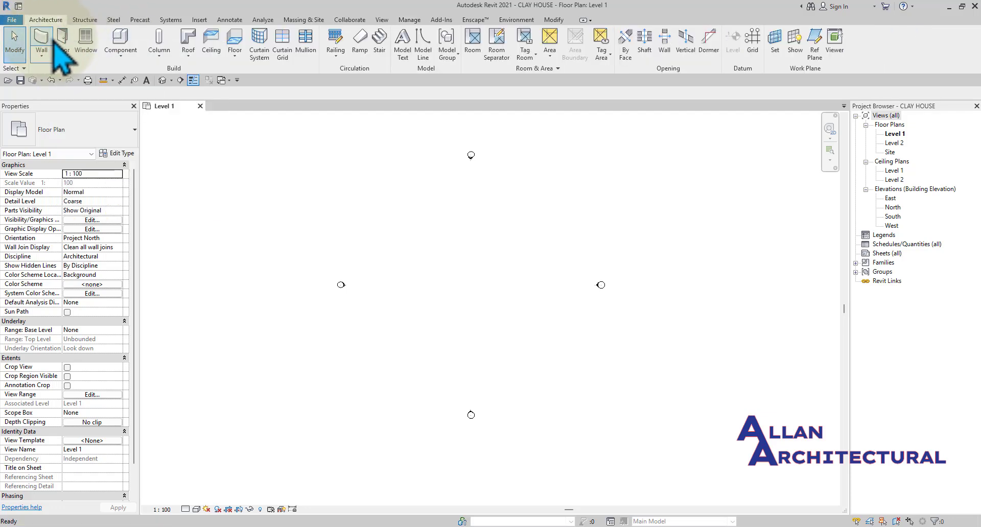
click(116, 154)
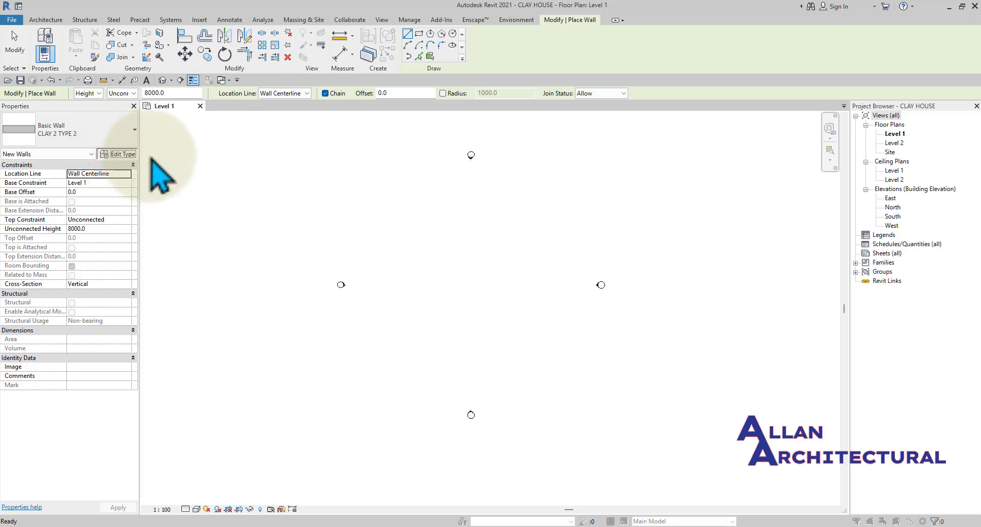
click(671, 177)
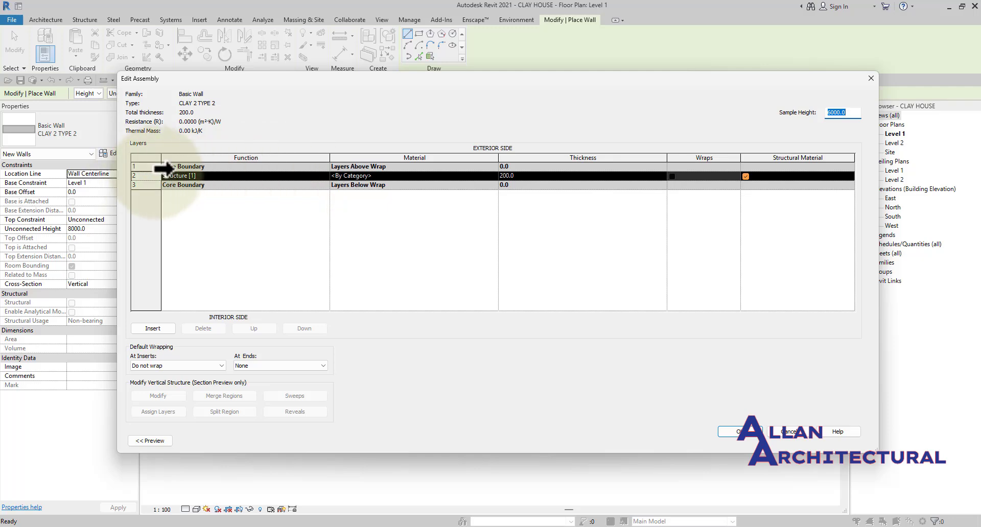
click(494, 176)
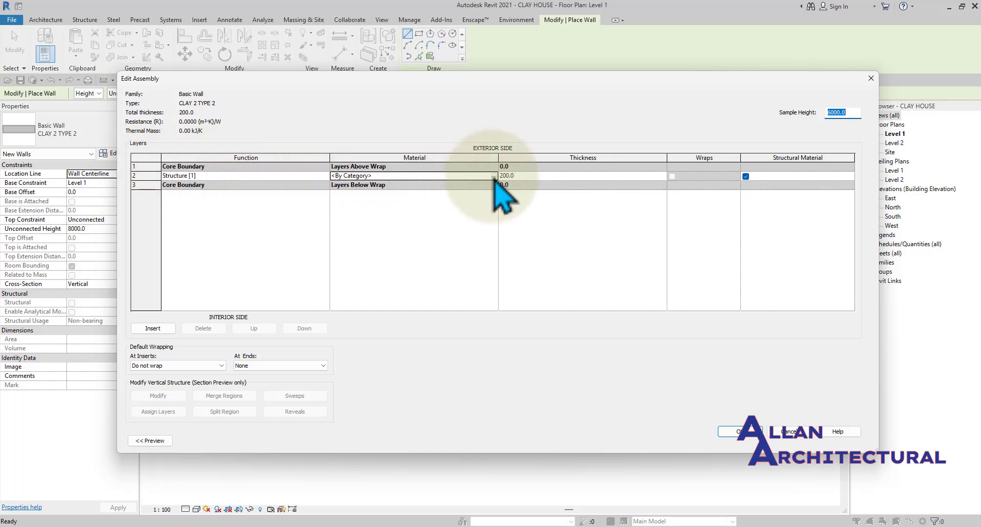
click(494, 176)
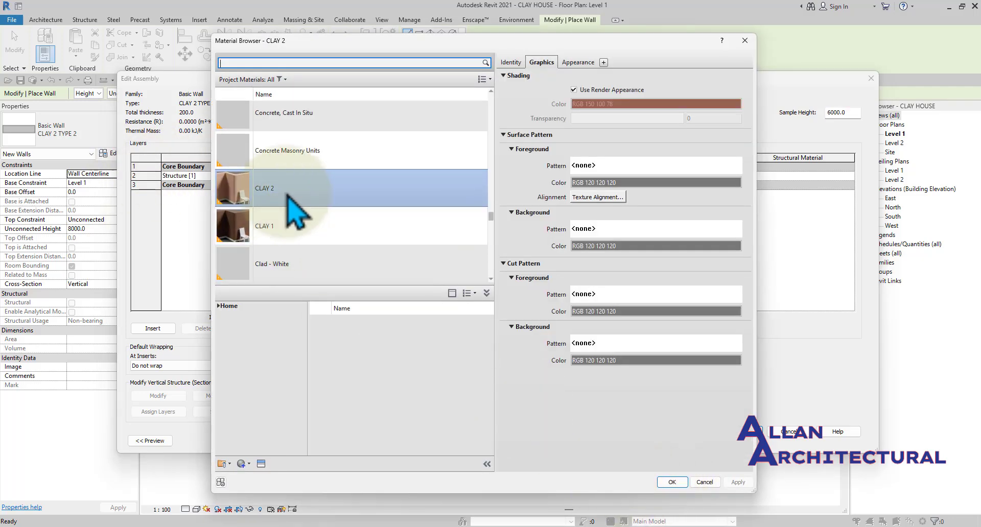
click(672, 480)
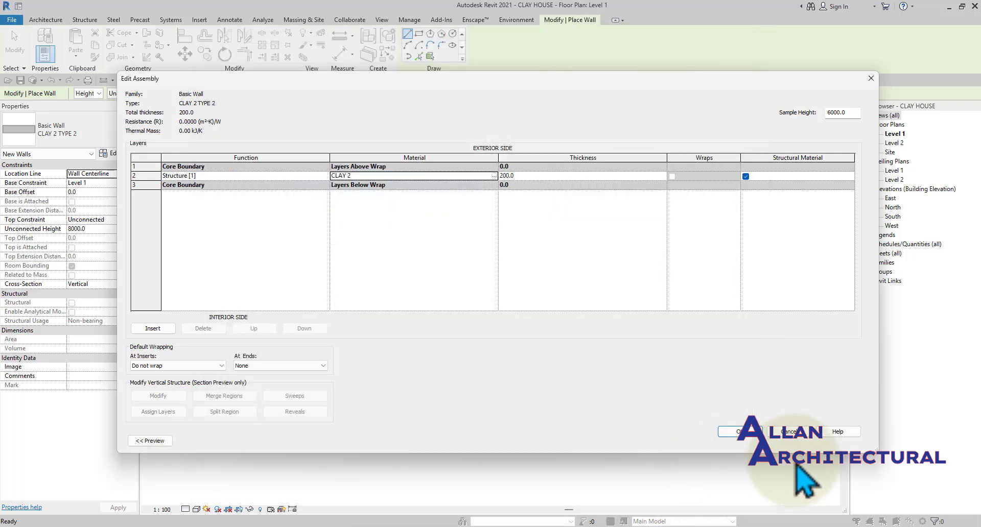
click(738, 431)
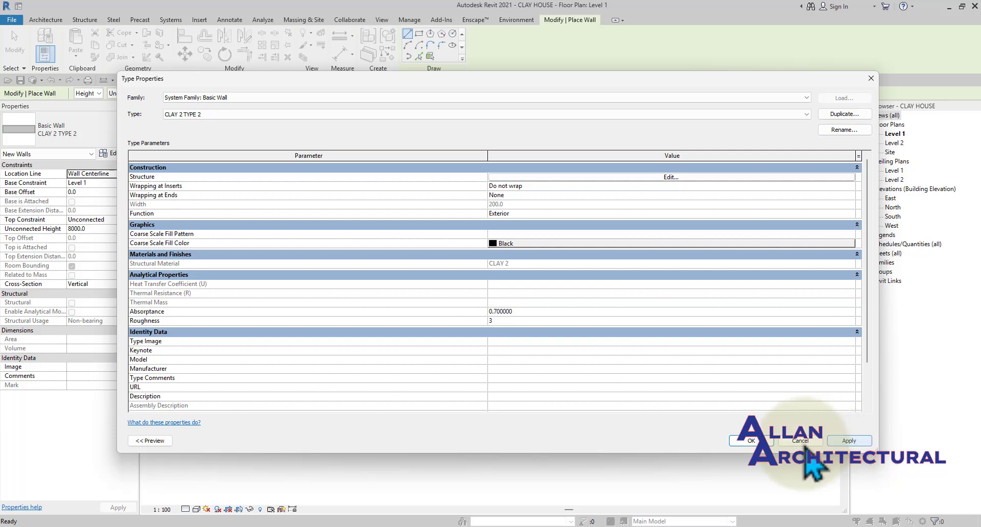
click(752, 441)
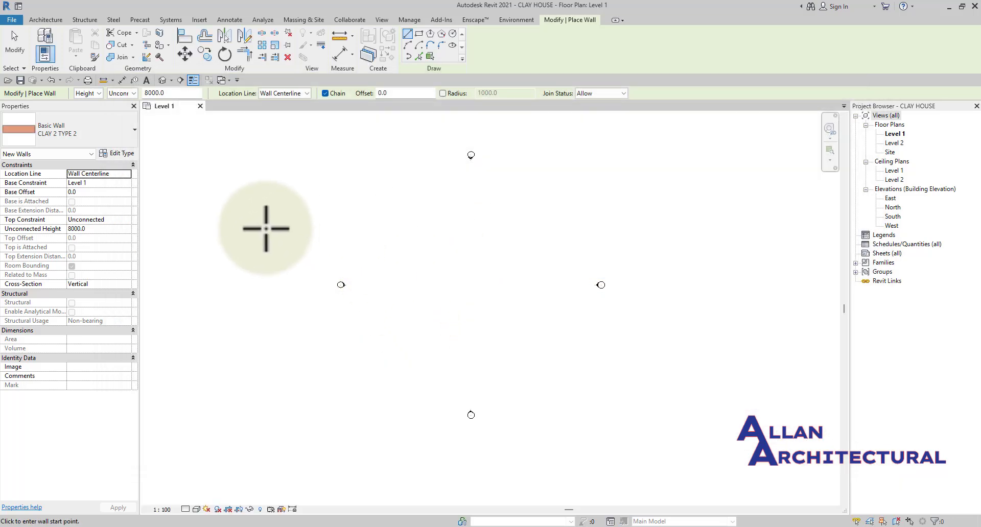
Draw one horizontal CLAY 2 TYPE 2 wall, 8000 mm high, between the elevation markers in the Level 1 plan
click(402, 237)
click(533, 238)
scroll(424, 236, up, 5)
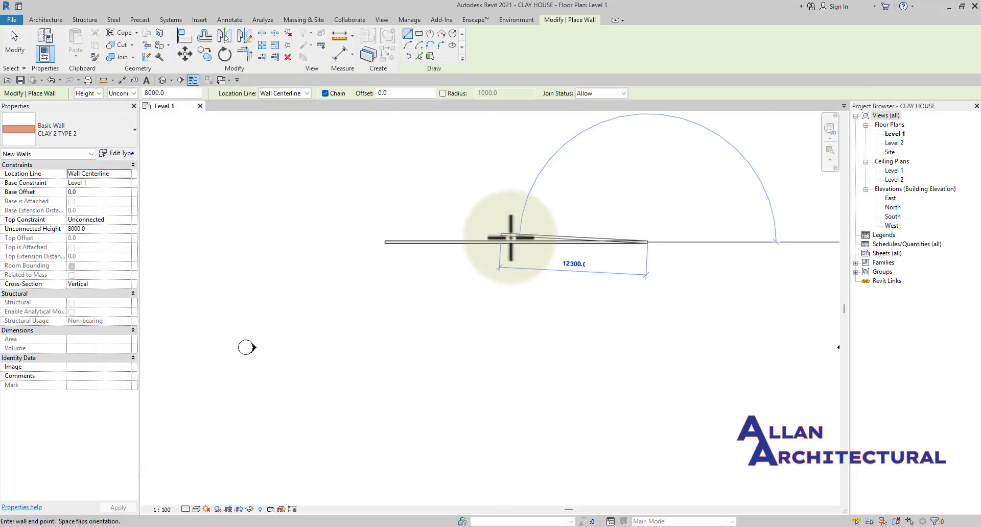
scroll(506, 236, up, 4)
key(Escape)
key(Escape)
scroll(435, 246, down, 5)
scroll(439, 246, down, 2)
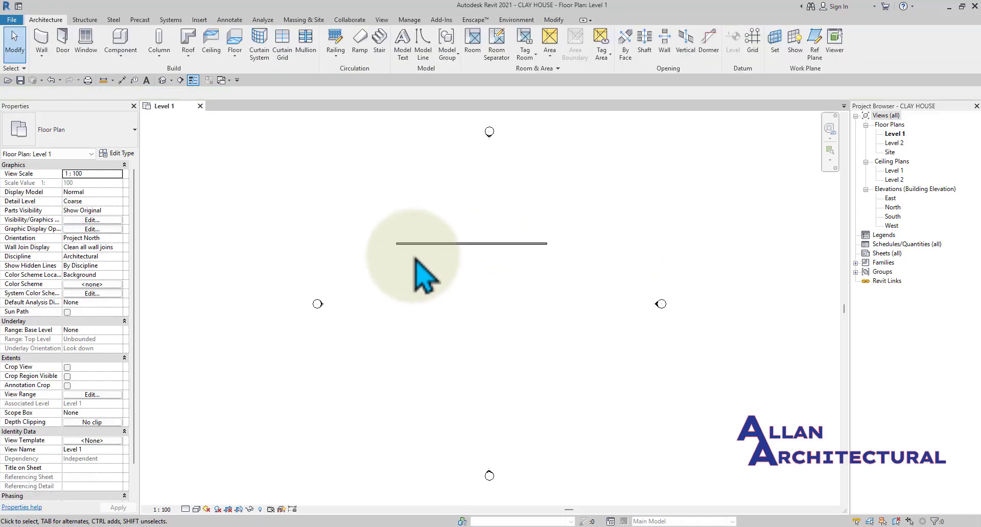
Switch the Wall tool to CLAY 1 TYPE and assign the CLAY 1 material to its structure layer
click(41, 44)
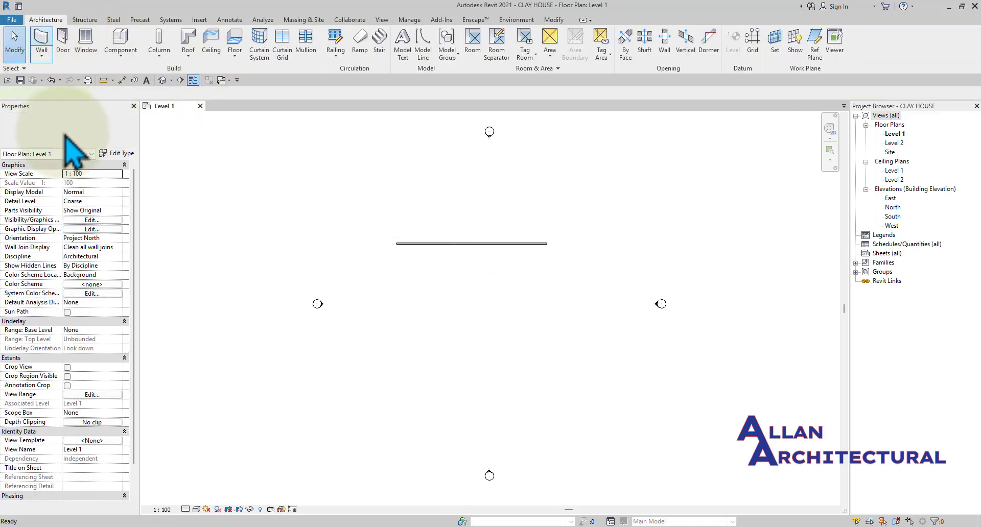
click(72, 148)
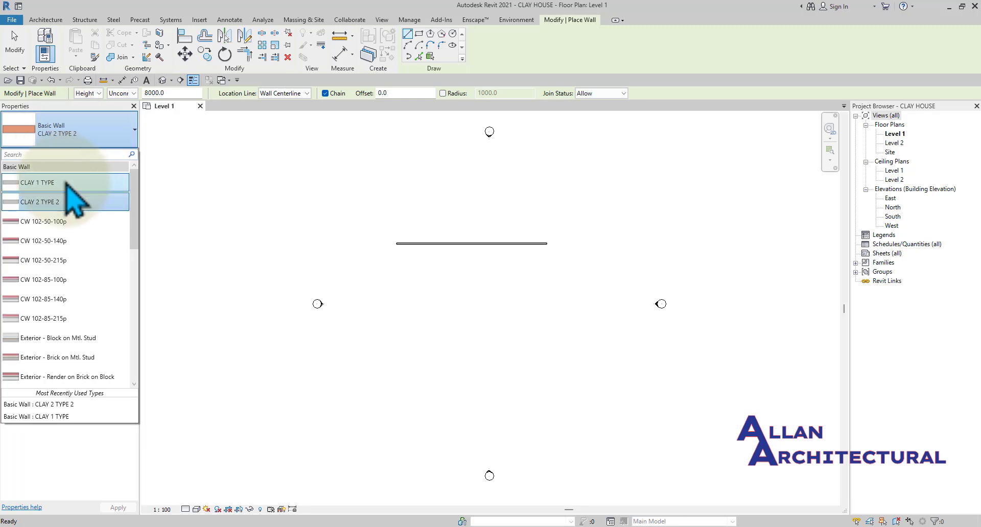
click(72, 190)
click(118, 153)
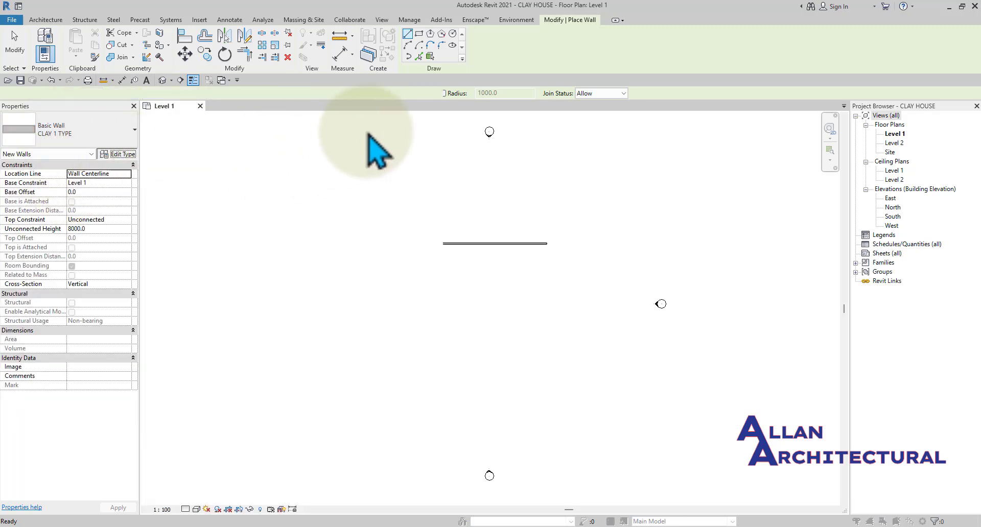
click(671, 177)
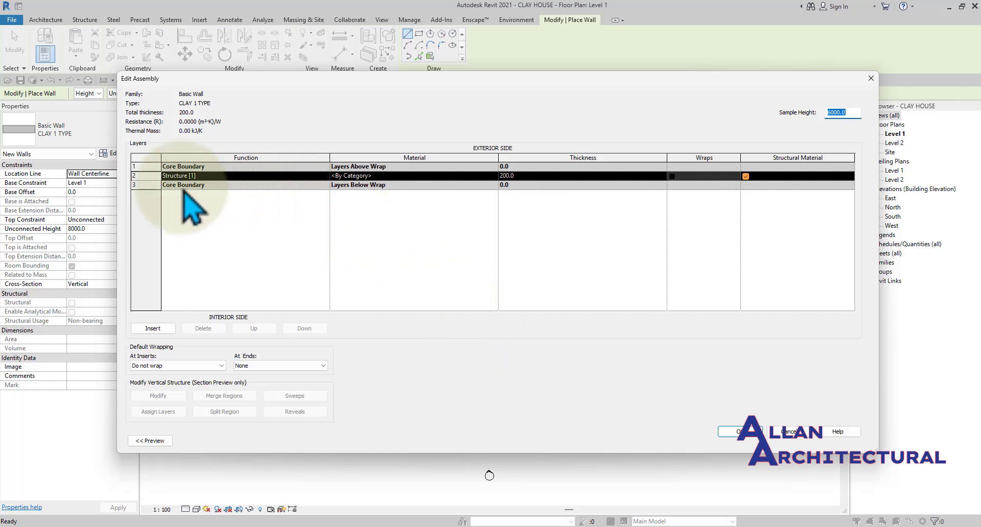
click(497, 177)
click(494, 176)
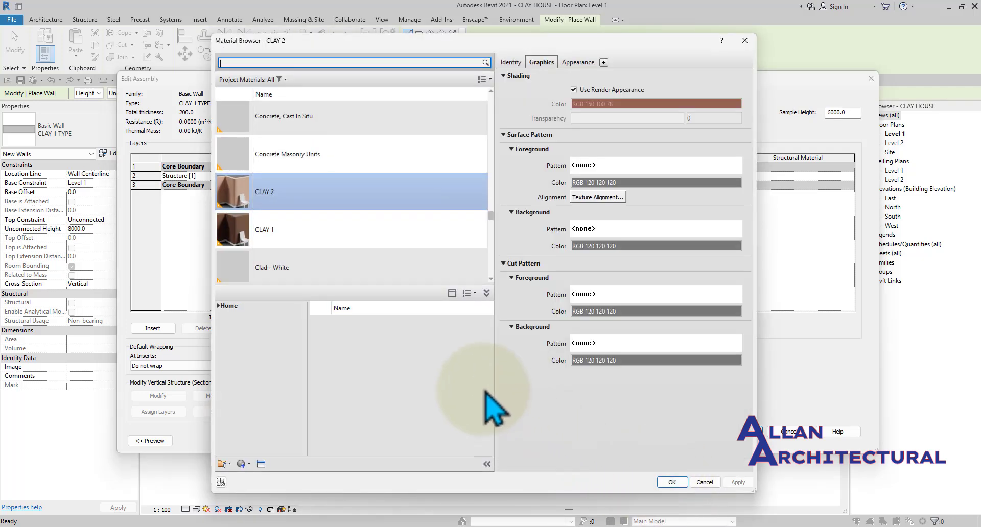
drag(375, 37, 337, 24)
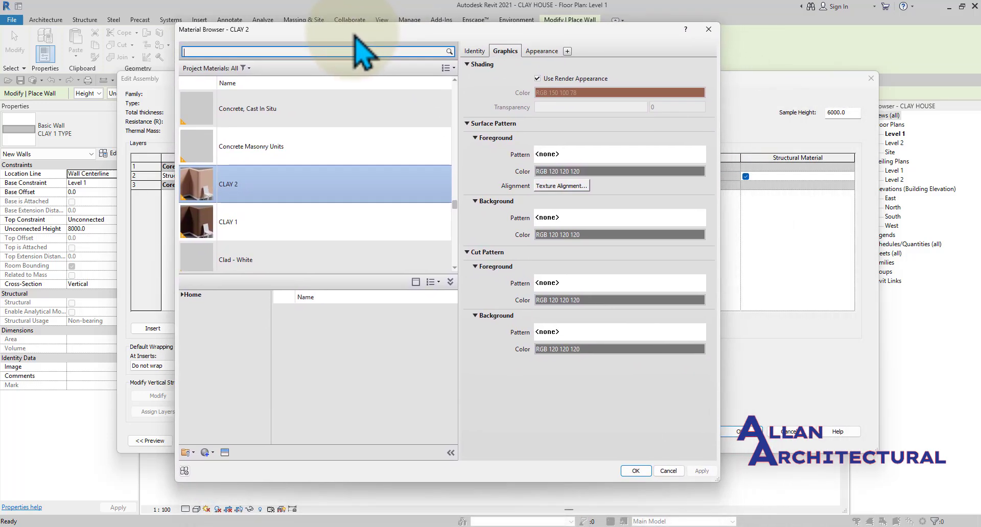
click(240, 225)
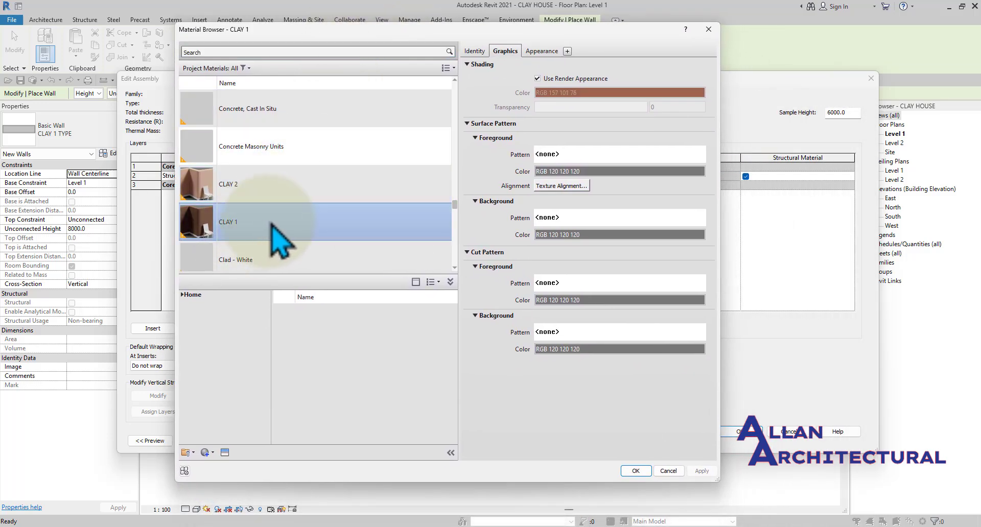
click(639, 469)
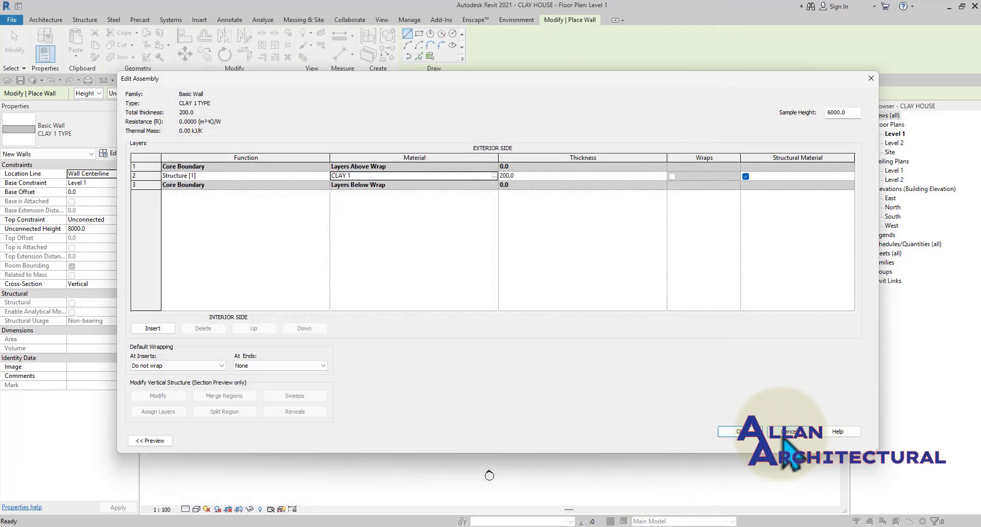
click(735, 431)
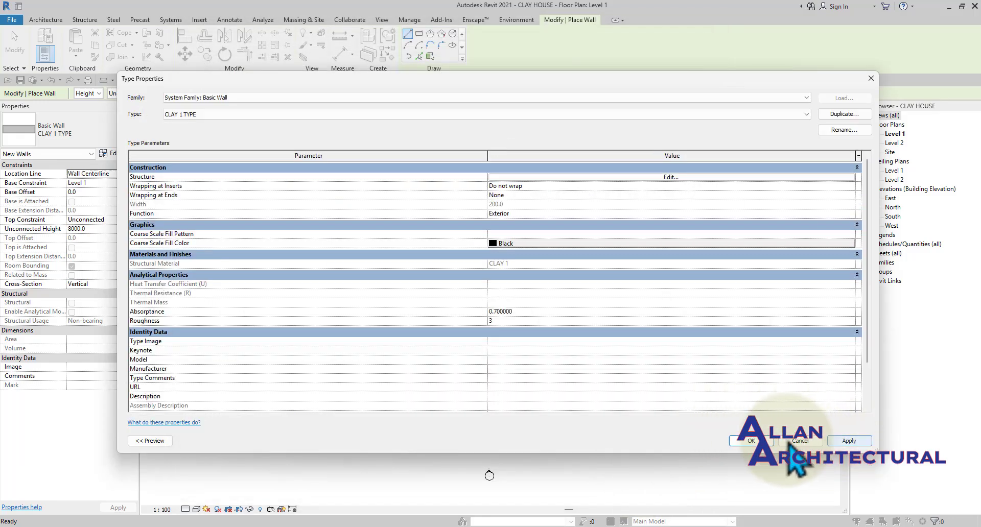
click(750, 440)
Draw a horizontal CLAY 1 TYPE wall parallel to and just below the first wall in the Level 1 plan
scroll(388, 276, up, 4)
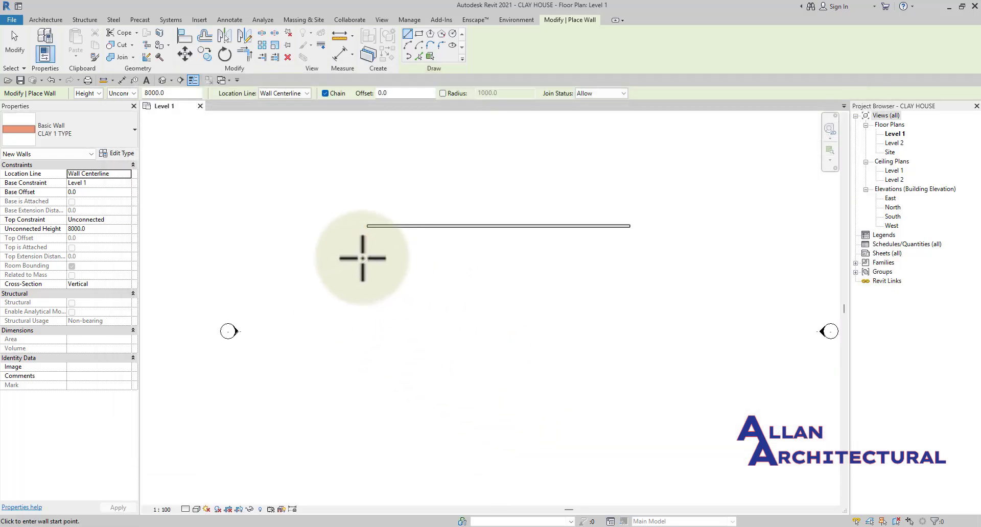
click(362, 258)
click(640, 258)
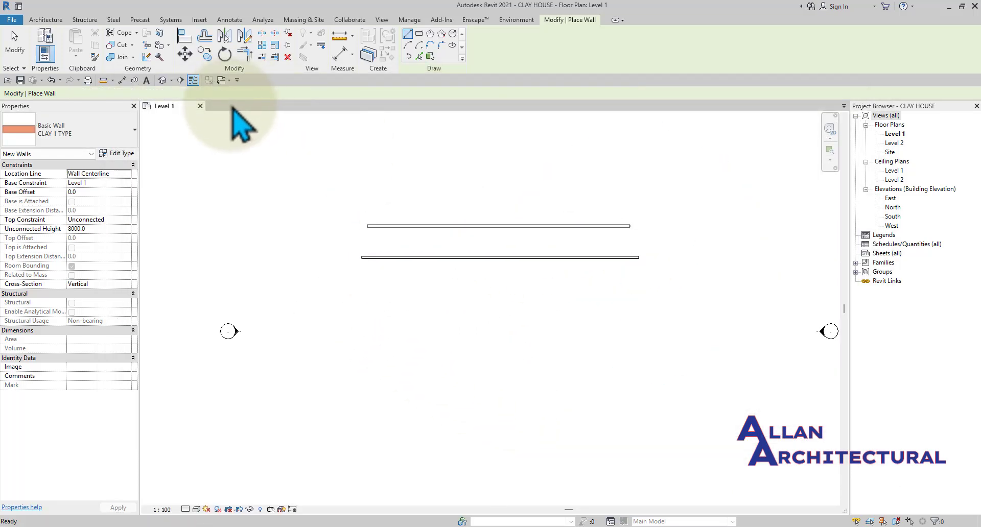
key(Escape)
key(Escape)
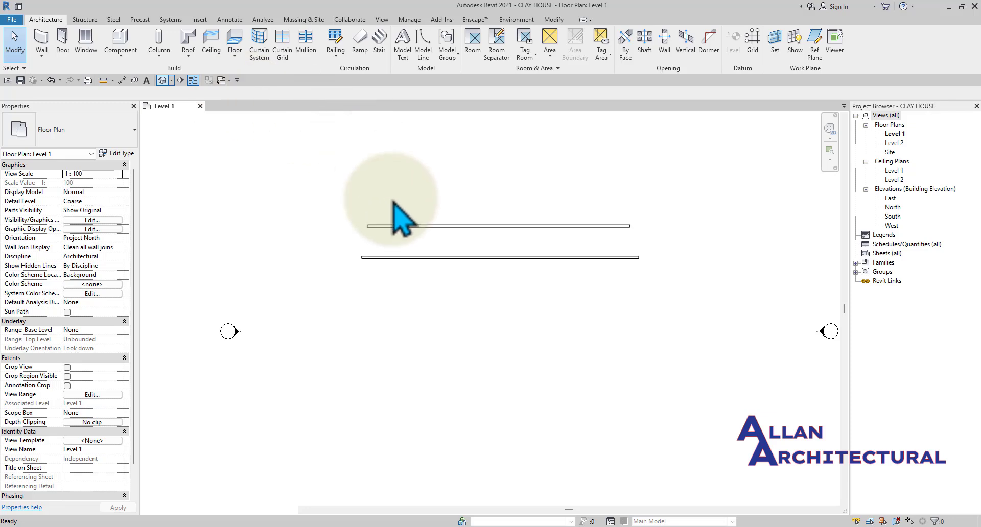
Open the default 3D view on the two walls and set its visual style to Realistic
shift+middle_drag(416, 240, 459, 221)
shift+middle_drag(428, 191, 445, 195)
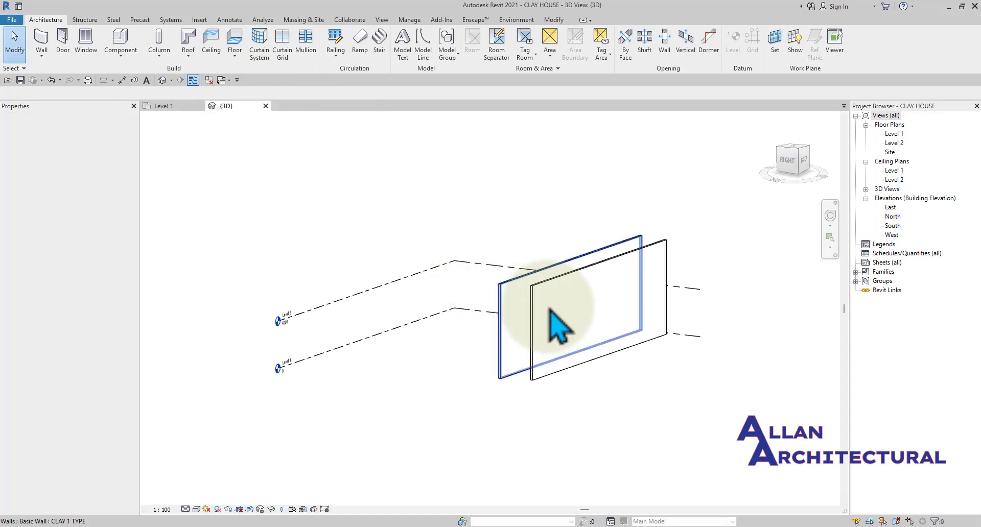
scroll(550, 308, up, 5)
scroll(556, 290, up, 4)
middle_drag(556, 291, 495, 250)
scroll(495, 251, down, 1)
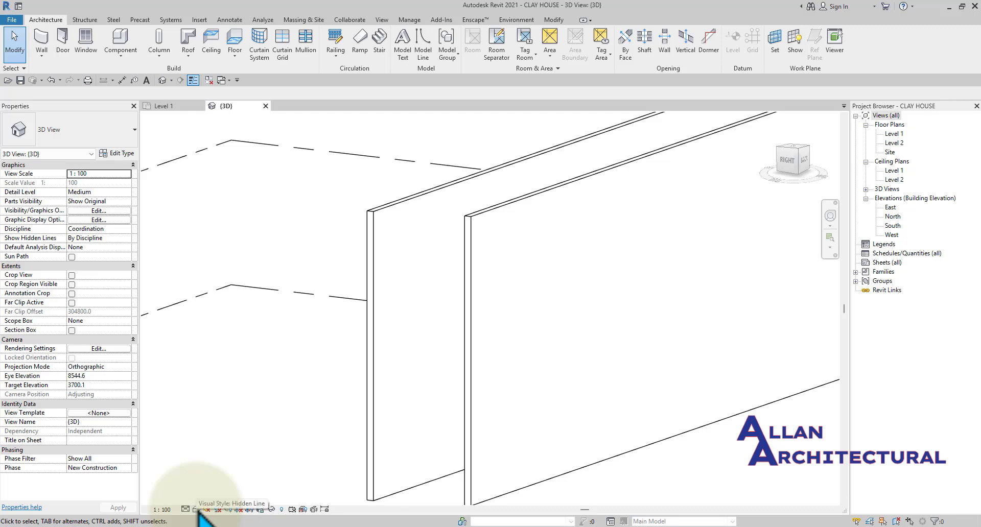
click(199, 511)
click(202, 497)
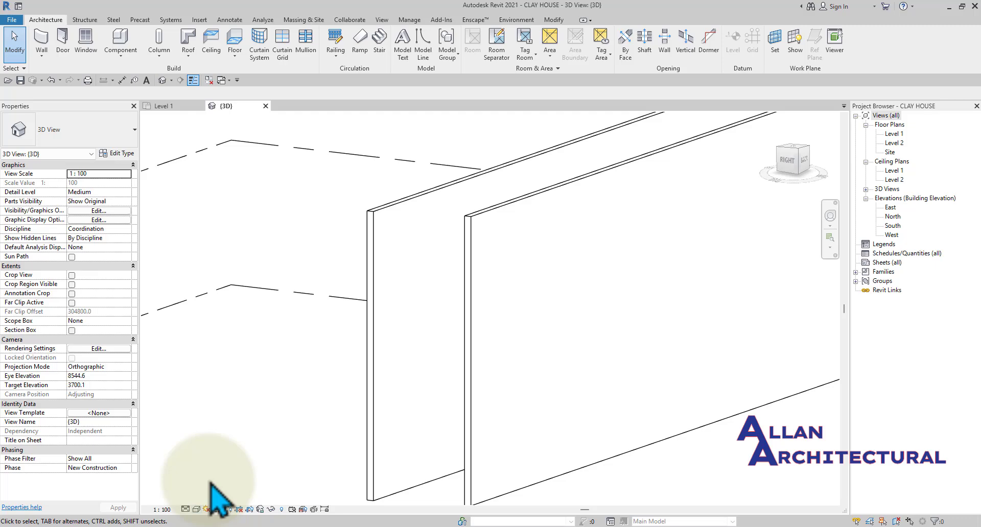
Examine the clay textures on both walls up close and from a distance in the 3D view
scroll(401, 278, up, 6)
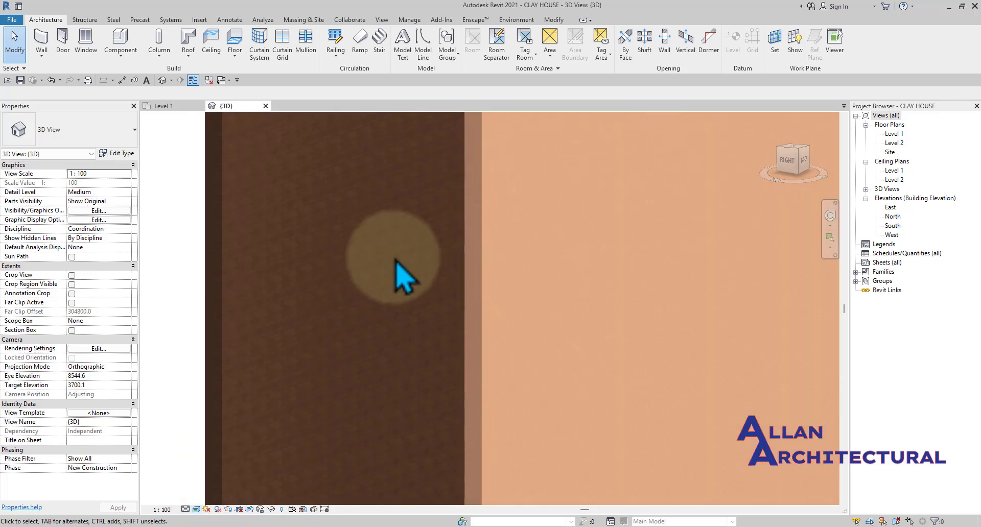
scroll(391, 258, up, 8)
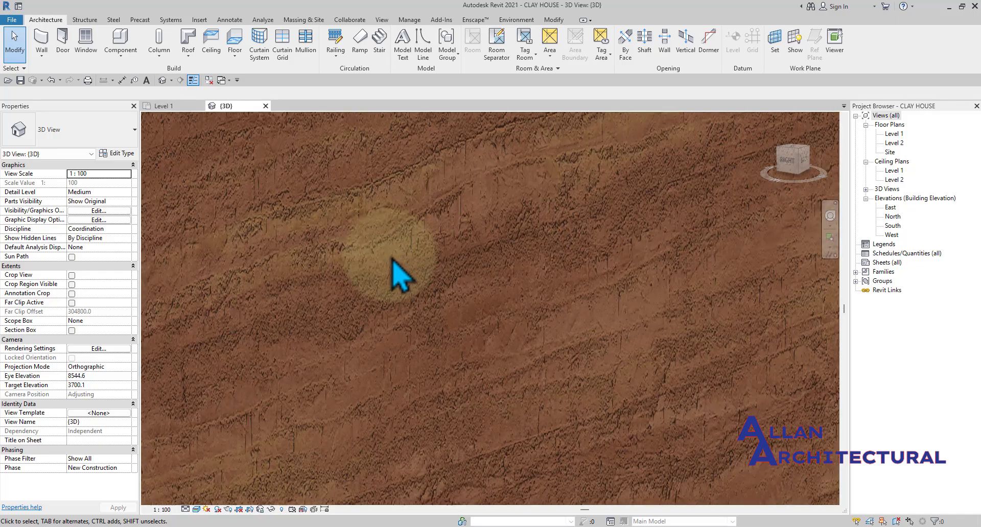
scroll(398, 276, down, 10)
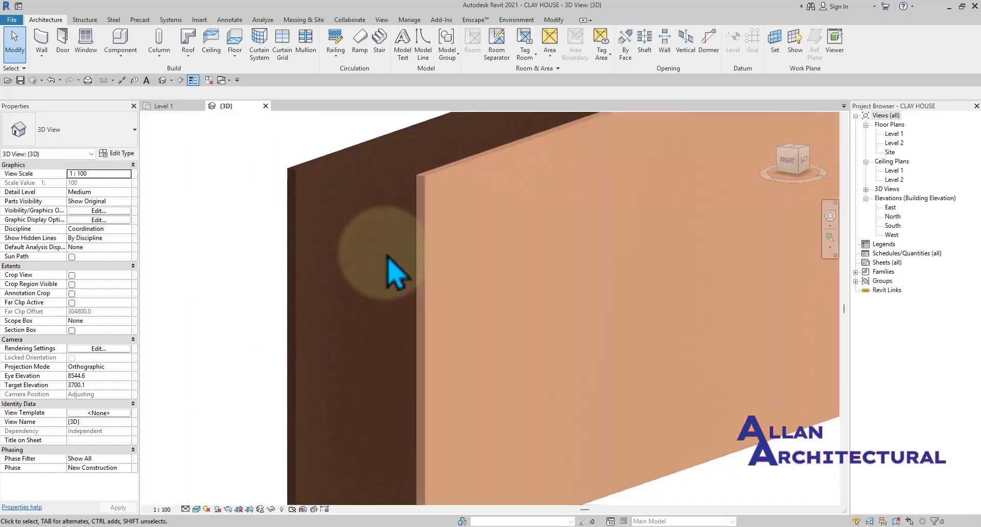
scroll(490, 324, up, 5)
scroll(368, 289, down, 6)
scroll(335, 324, up, 8)
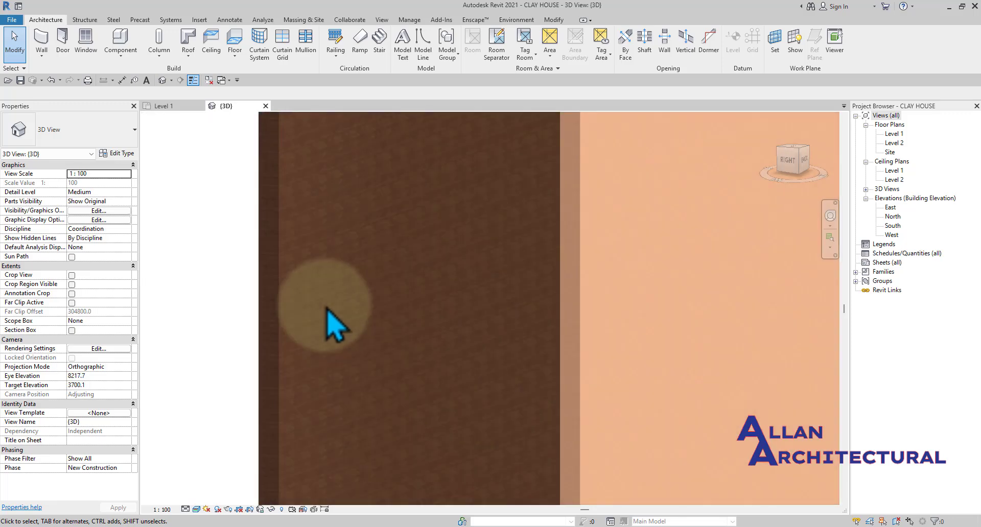
scroll(431, 292, down, 8)
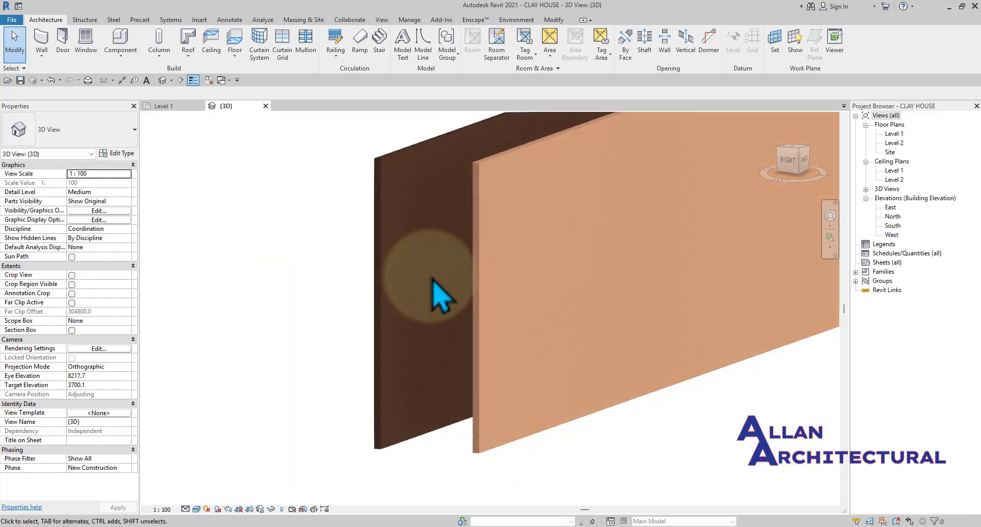
scroll(442, 305, down, 3)
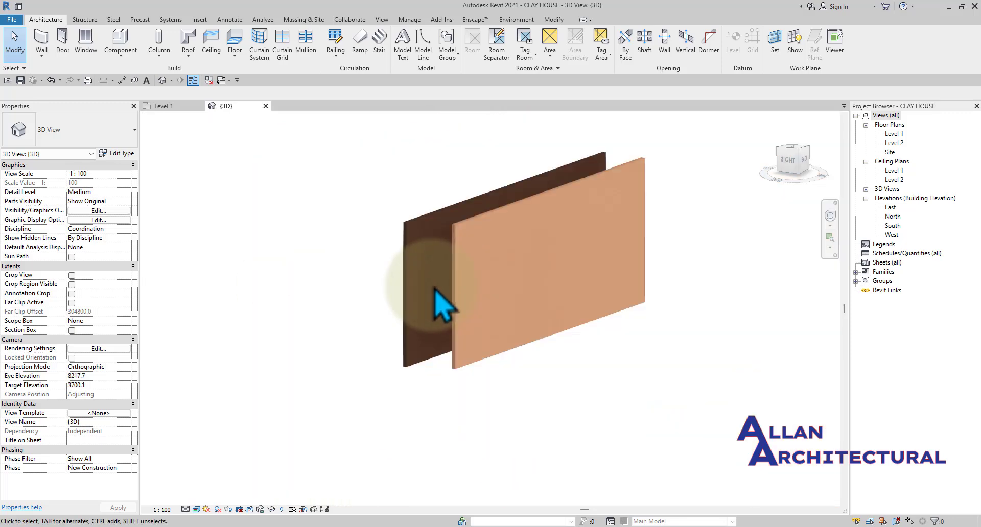
click(196, 510)
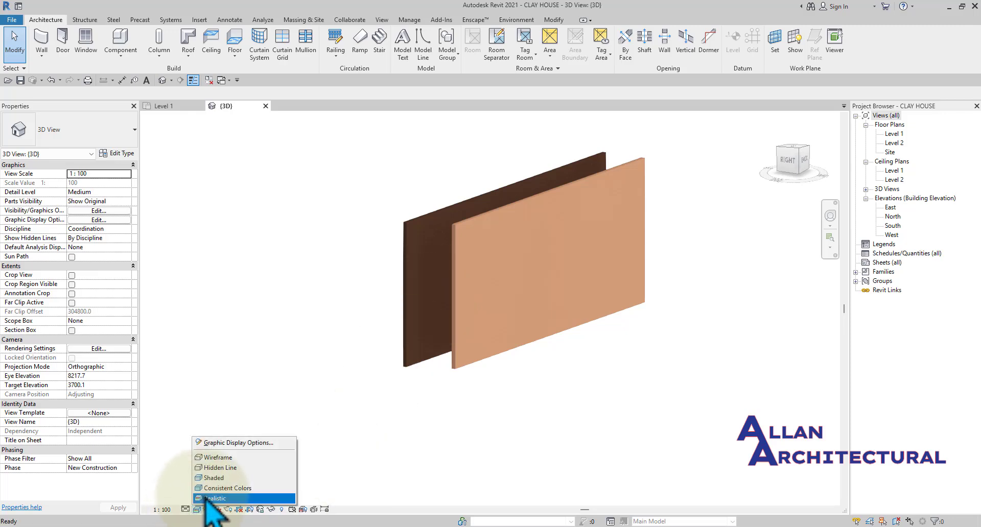
click(337, 432)
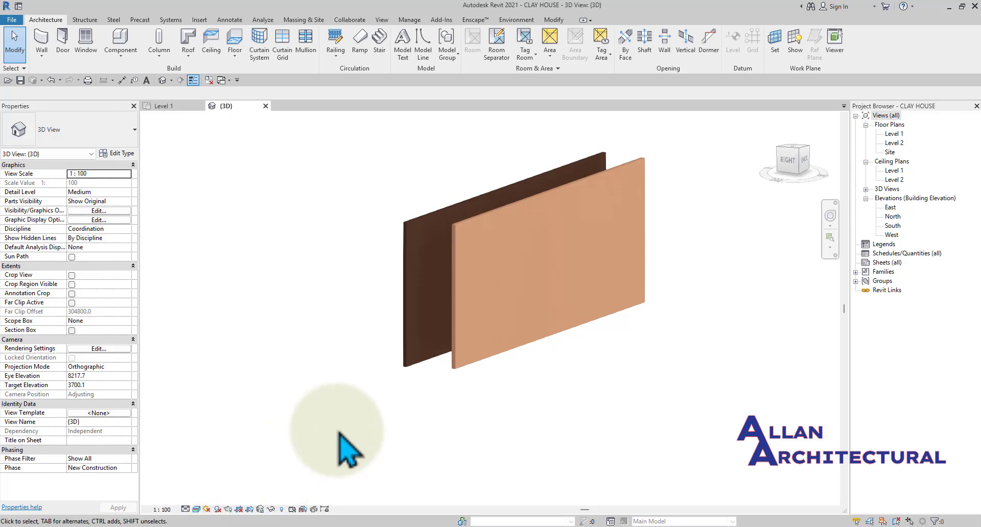
scroll(573, 341, down, 3)
middle_drag(676, 350, 651, 358)
scroll(487, 309, up, 5)
scroll(493, 302, down, 3)
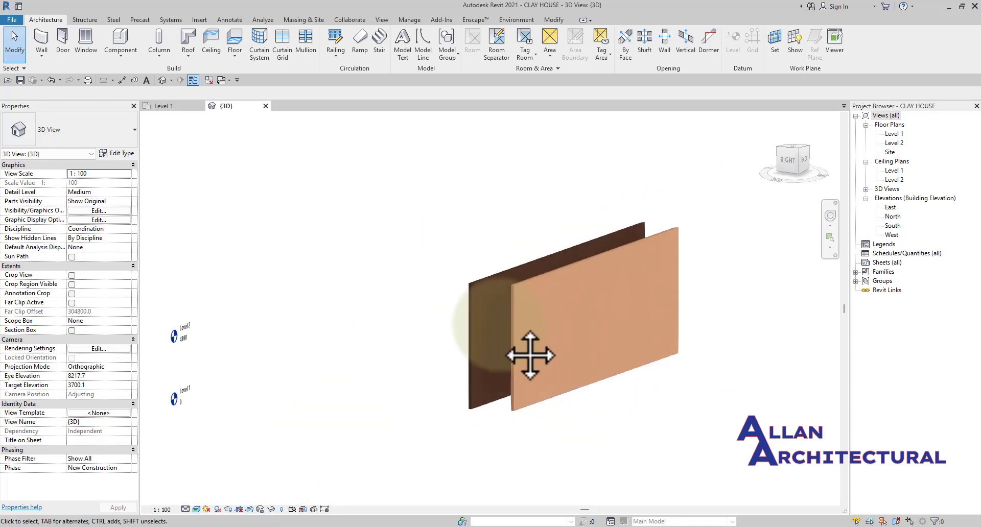
middle_drag(530, 355, 466, 353)
Return to the Level 1 plan and set the Wall tool to the stacked wall type Exterior - Brick Over Block w Metal Stud
click(167, 108)
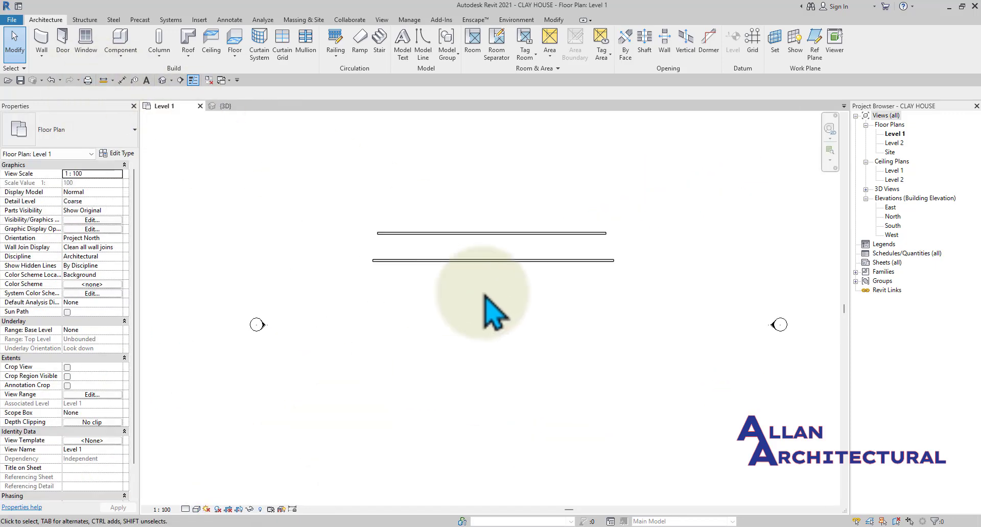
middle_drag(486, 310, 481, 290)
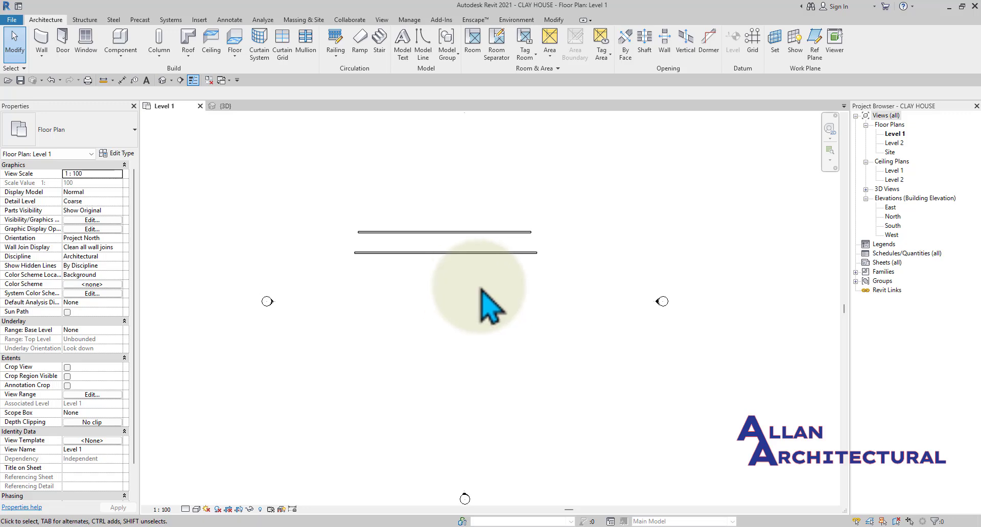
click(41, 39)
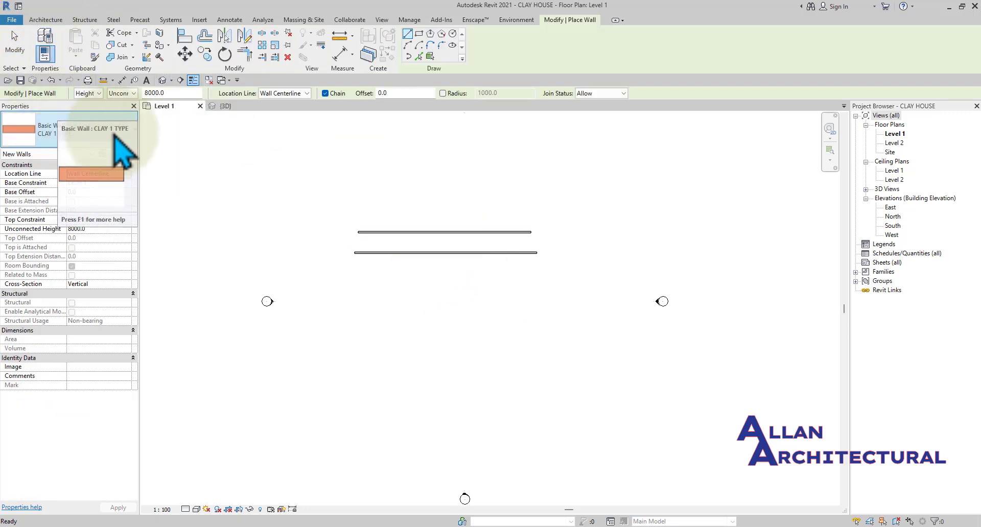
click(30, 134)
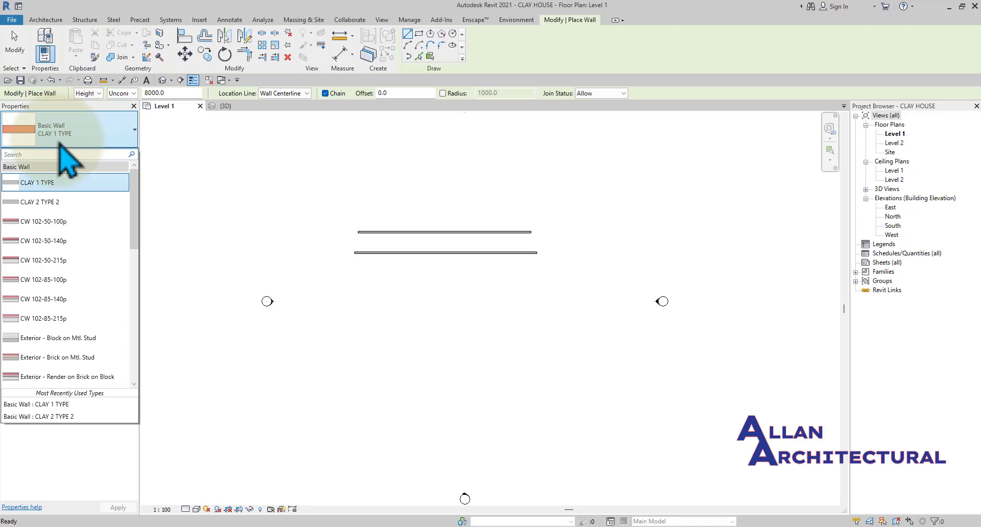
scroll(61, 219, down, 3)
scroll(60, 222, down, 6)
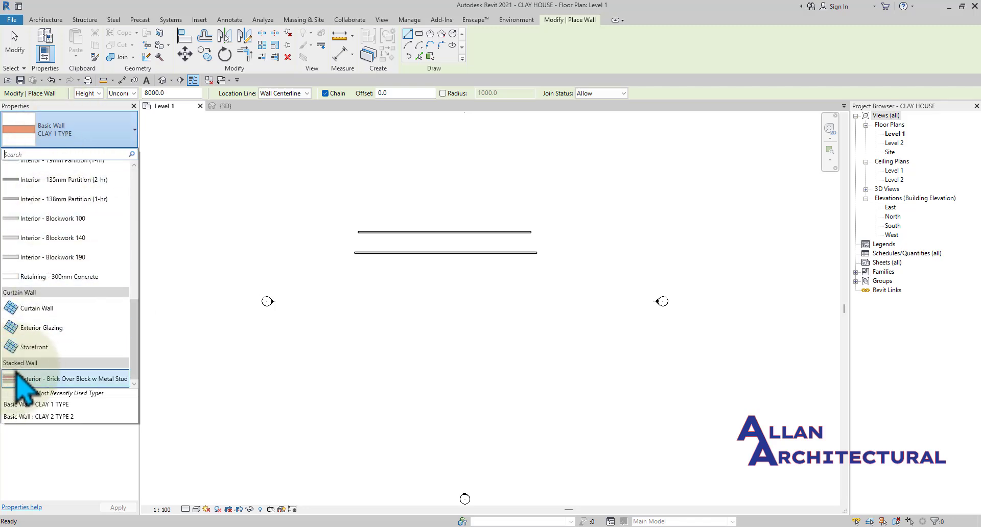
click(77, 378)
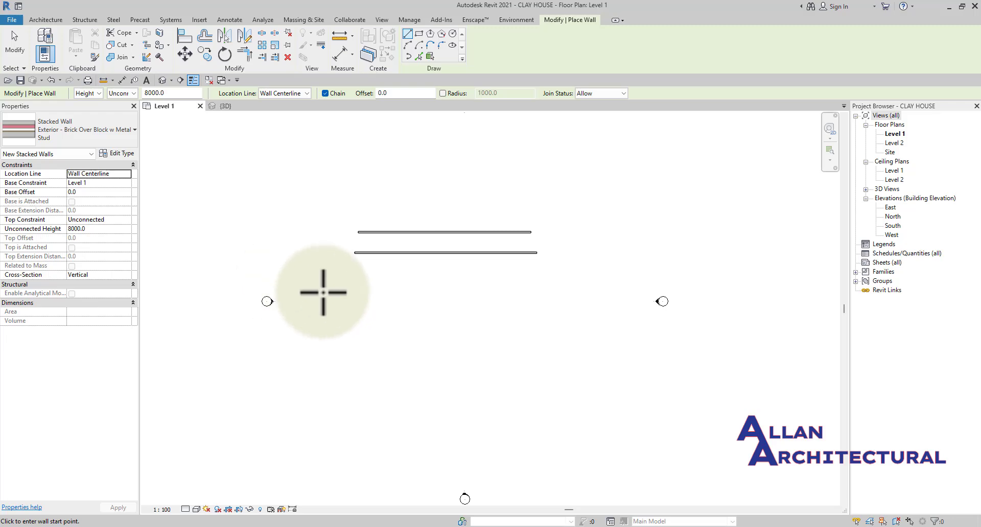
Draw a horizontal stacked wall about 19900 mm long below the two existing clay walls in the plan
scroll(359, 284, up, 2)
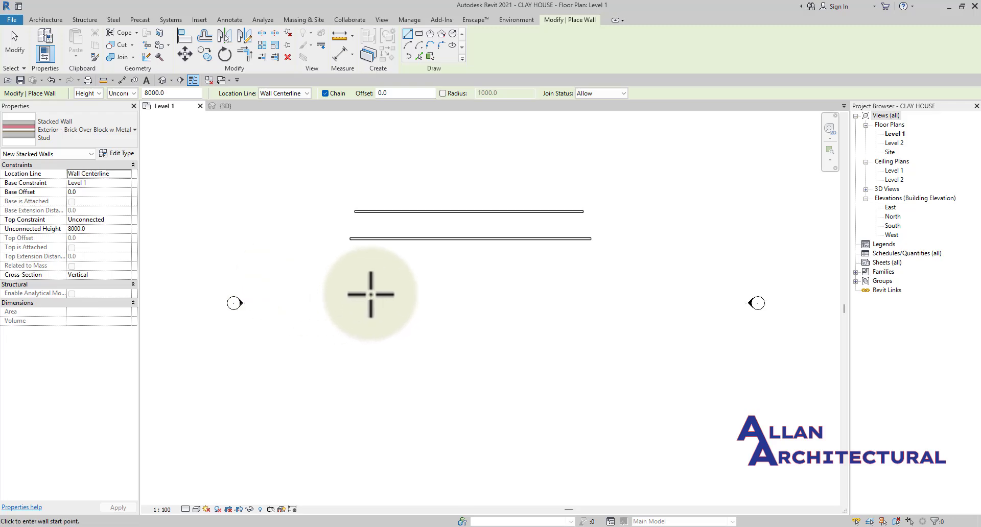
click(350, 278)
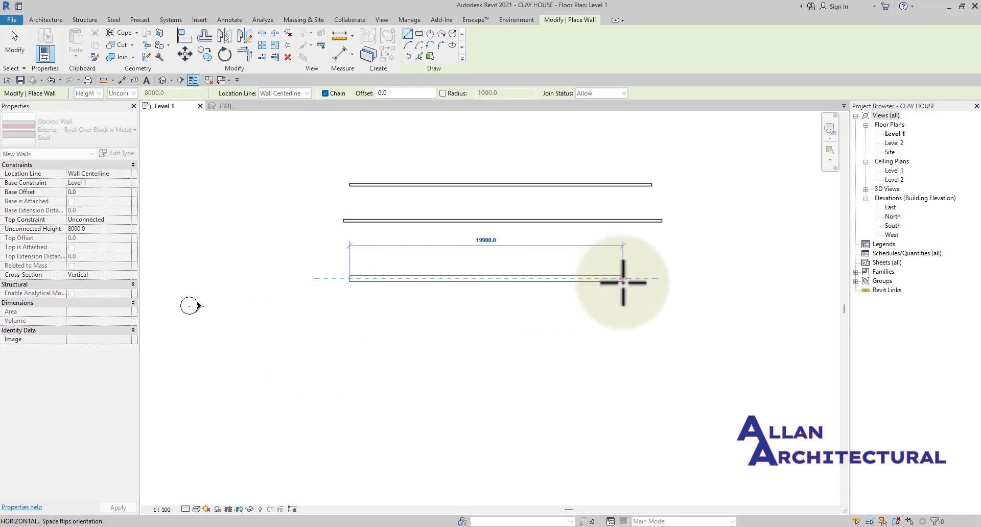
click(565, 280)
key(Escape)
key(Escape)
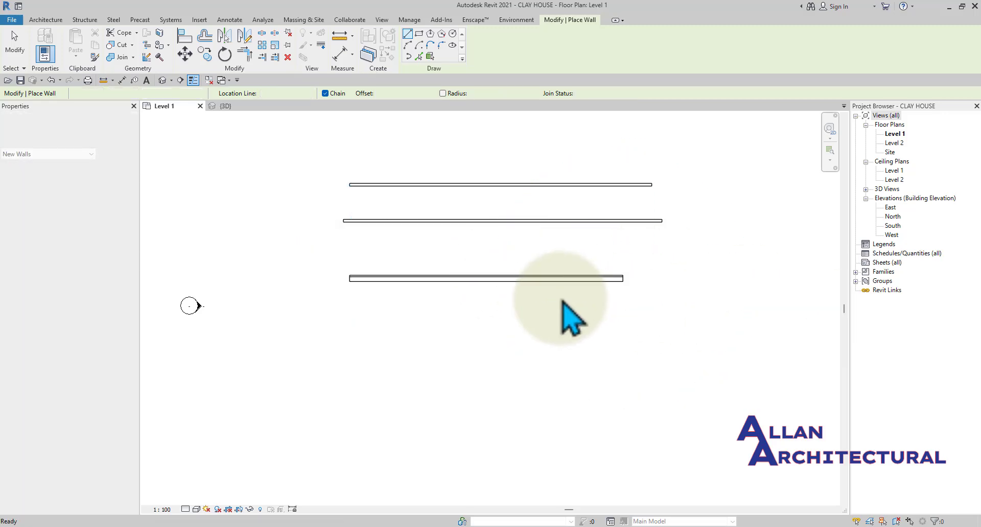
Duplicate the new stacked wall's type under the name CLAY COMBINED
scroll(401, 281, up, 1)
scroll(399, 280, up, 5)
scroll(291, 273, down, 4)
middle_drag(305, 275, 382, 272)
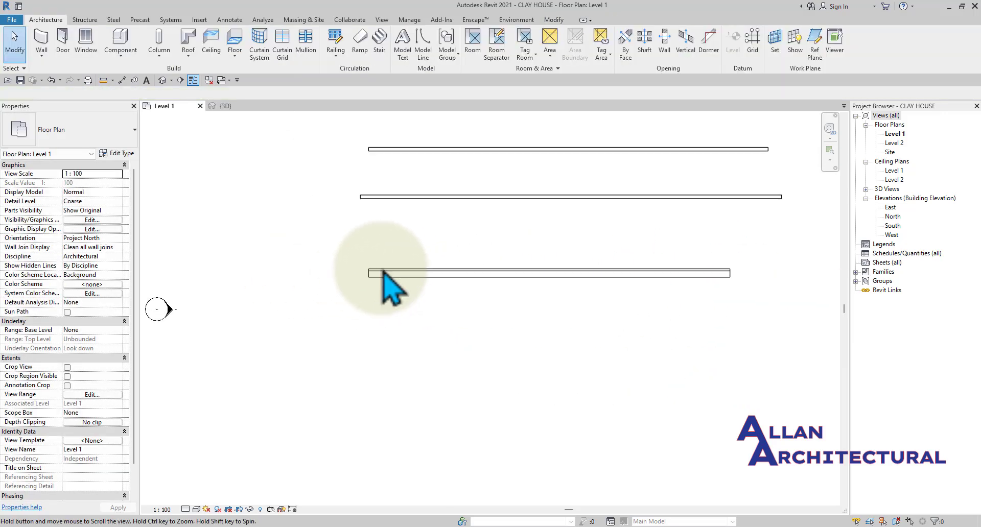
click(409, 274)
click(127, 154)
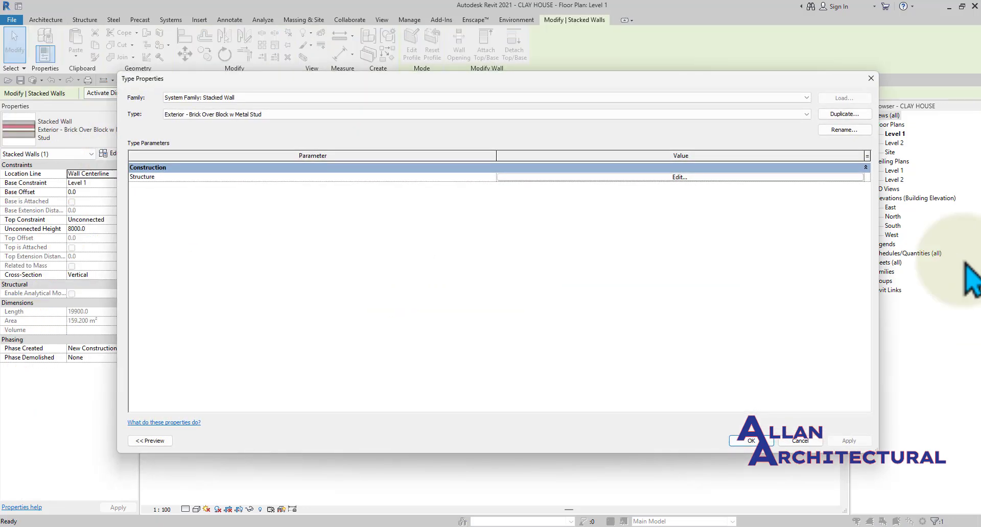
click(857, 116)
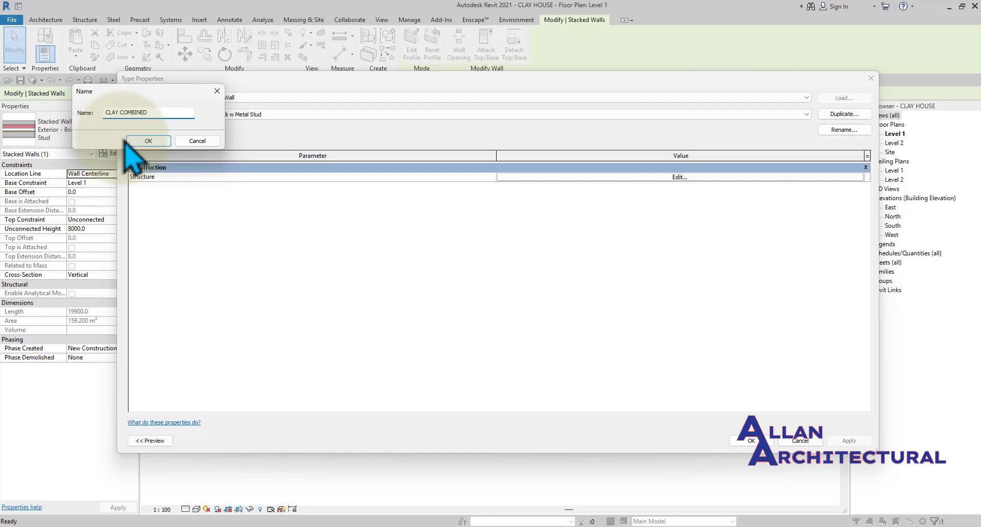
click(148, 141)
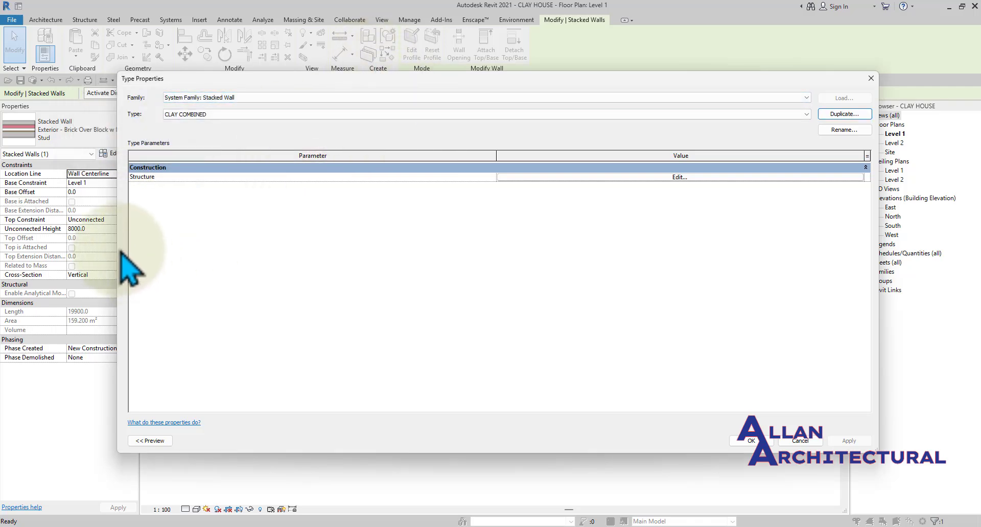
Show the section preview of the CLAY COMBINED type and open its structure for editing
drag(118, 249, 368, 249)
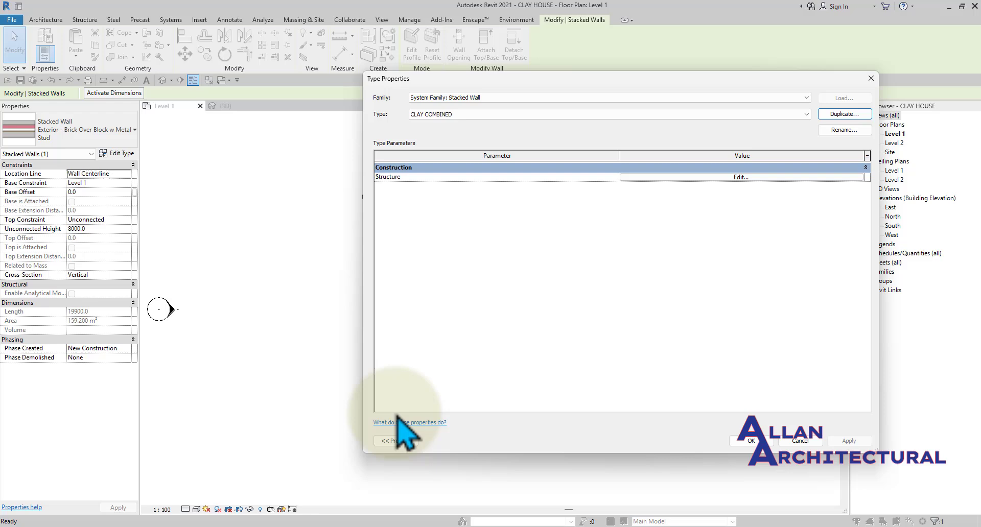
click(398, 440)
drag(393, 78, 204, 63)
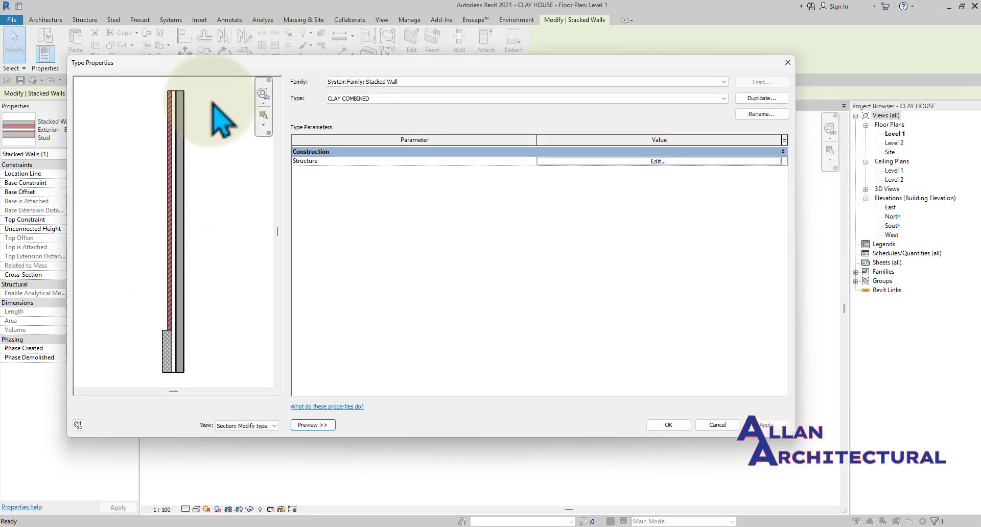
click(657, 161)
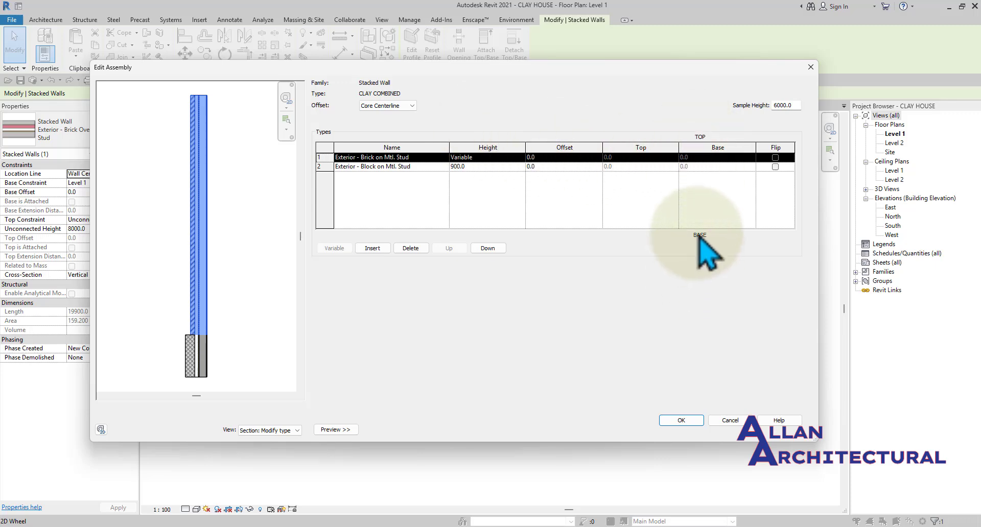
Insert six additional Exterior - Block on Mtl. Stud rows into the stacked assembly and delete the Exterior - Brick on Mtl. Stud row
click(350, 167)
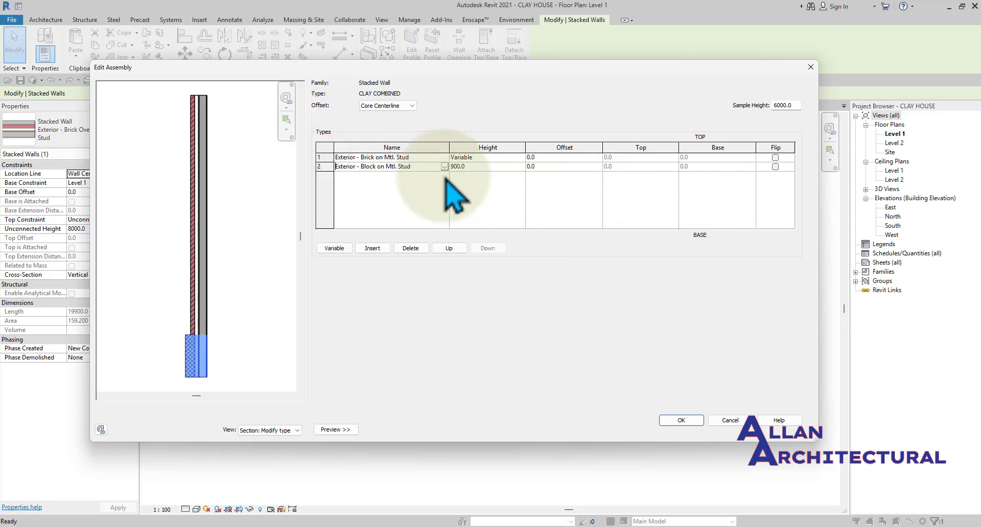
click(372, 248)
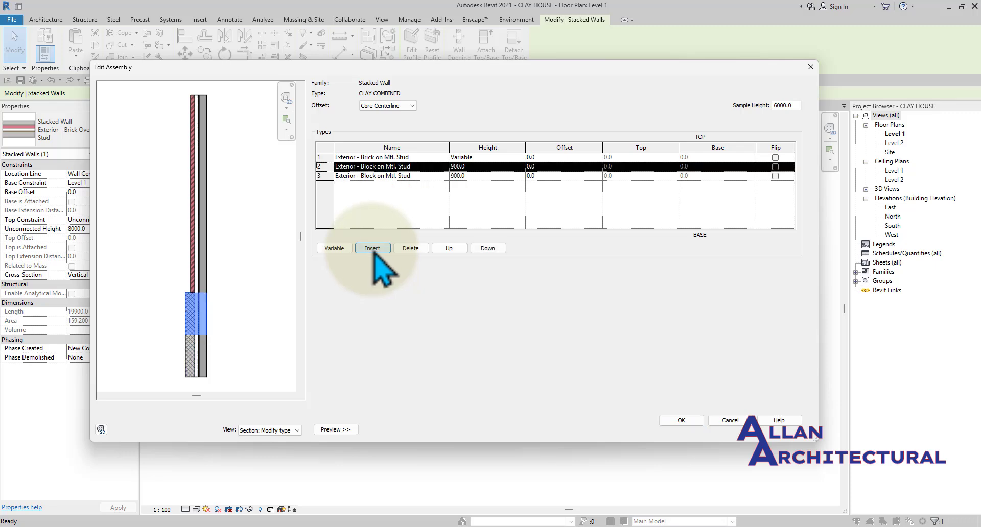
click(372, 248)
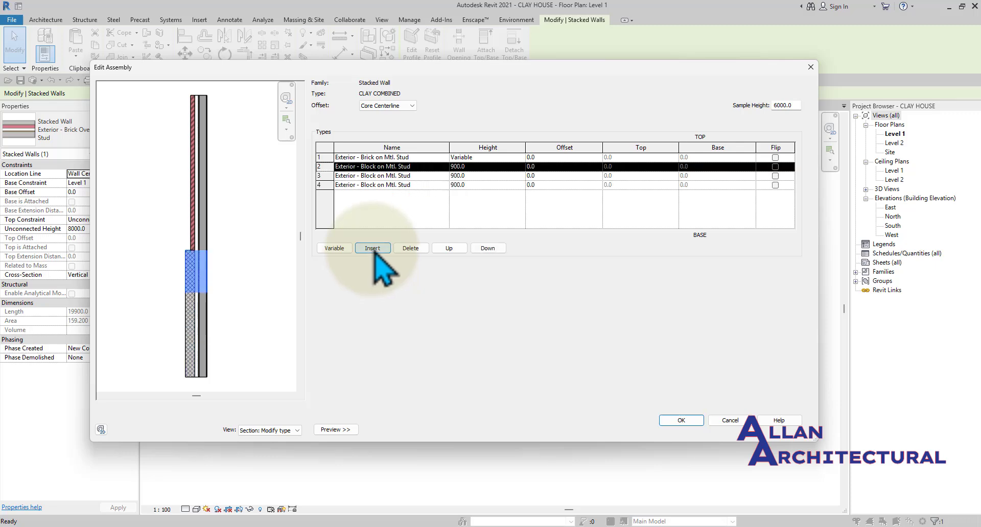
click(372, 248)
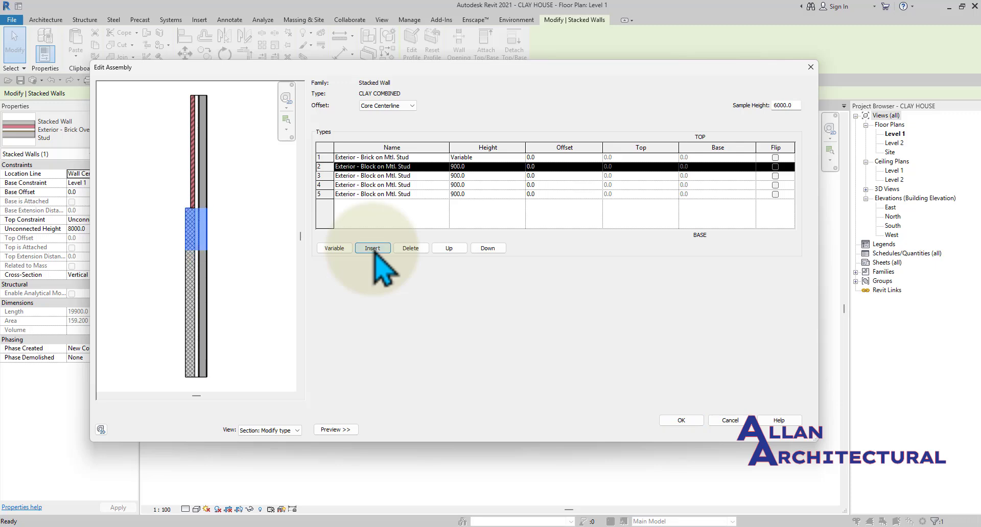
click(372, 248)
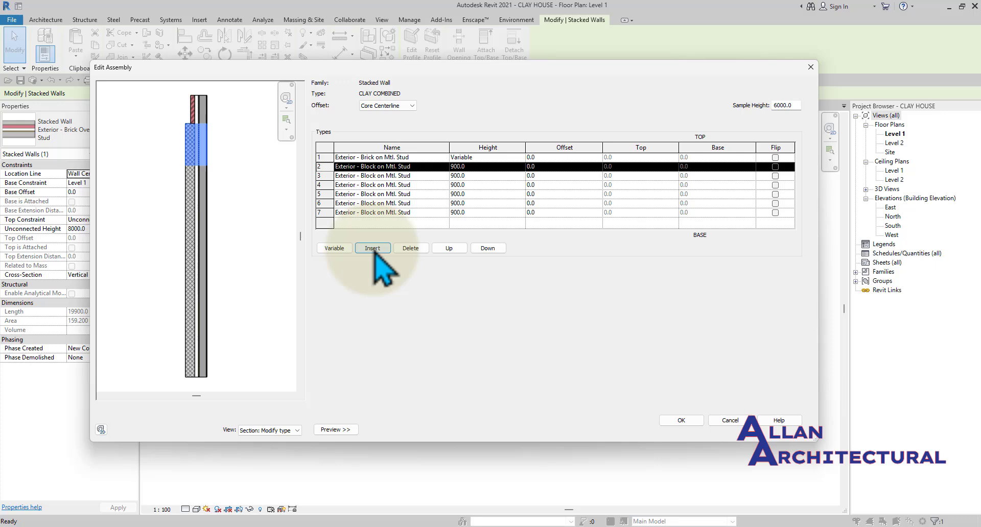
click(372, 249)
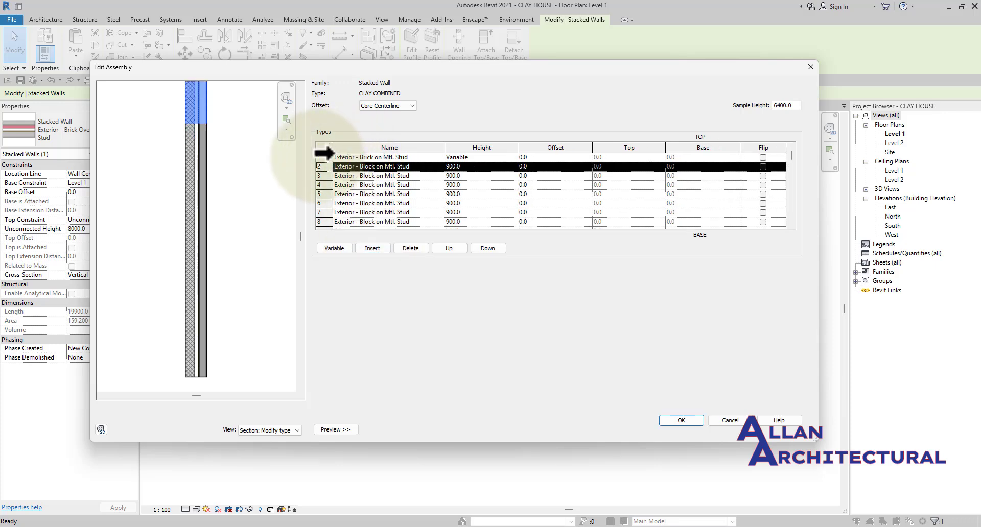
click(326, 155)
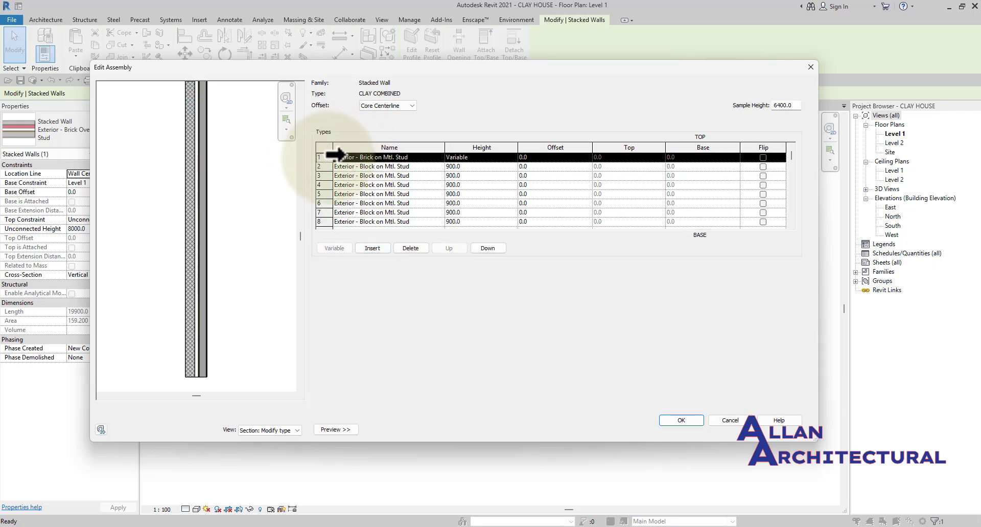
click(410, 249)
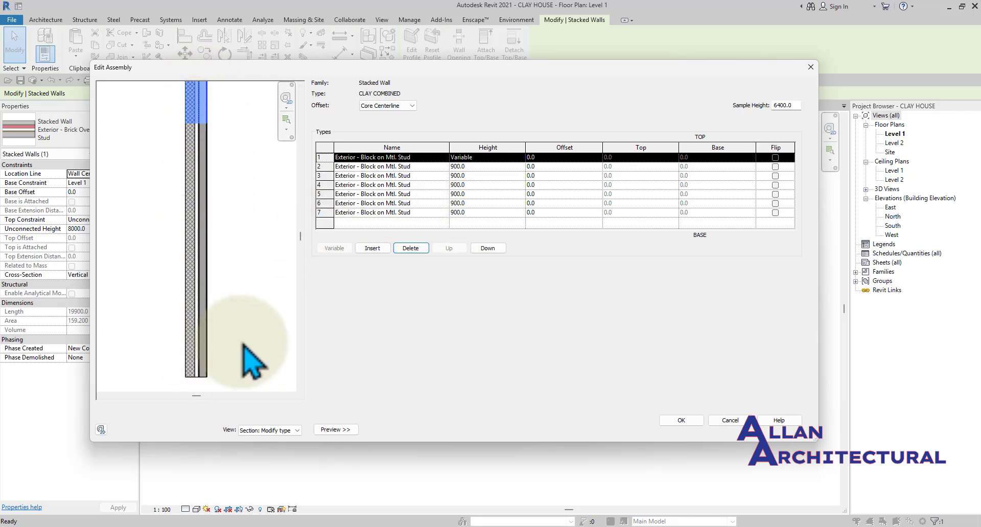
Set the height of rows 2 to 7 in the CLAY COMBINED assembly to 300
click(517, 214)
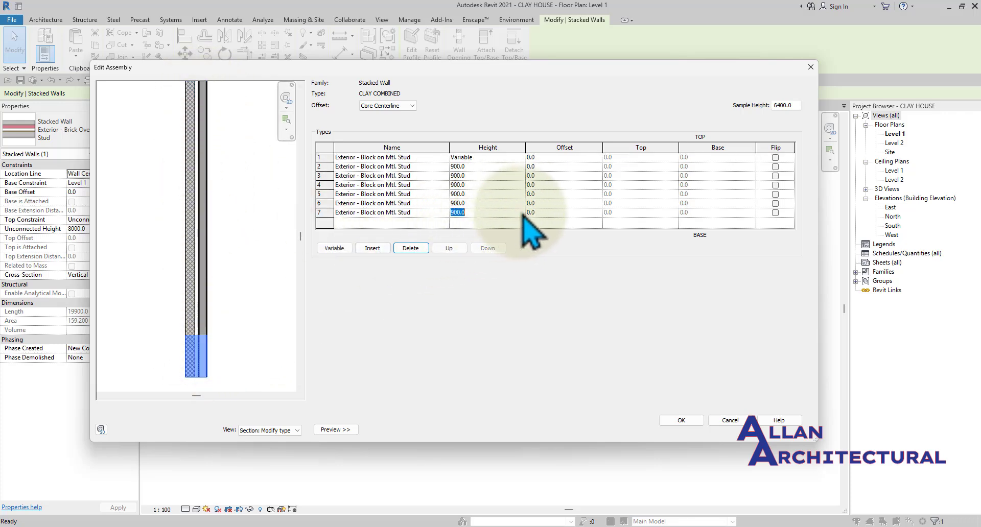
double_click(475, 213)
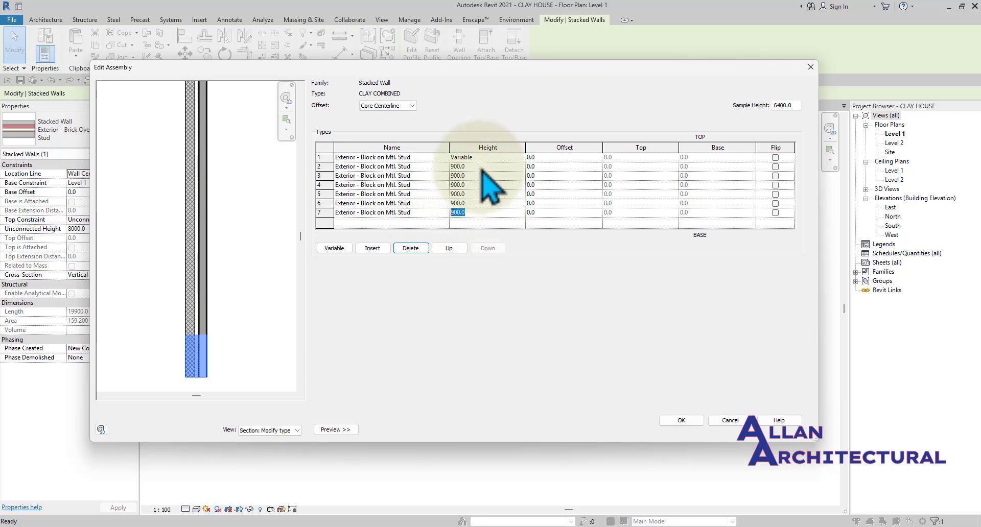
click(523, 167)
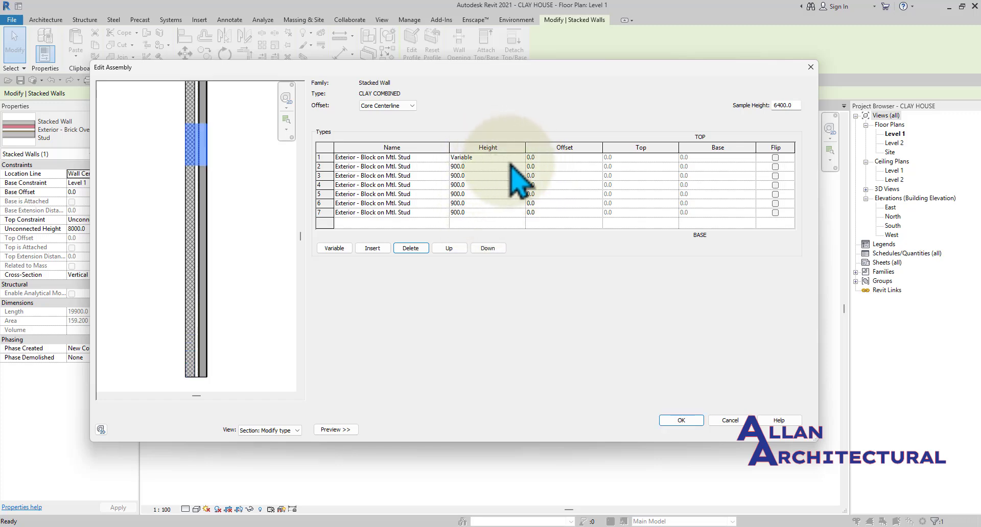
click(467, 211)
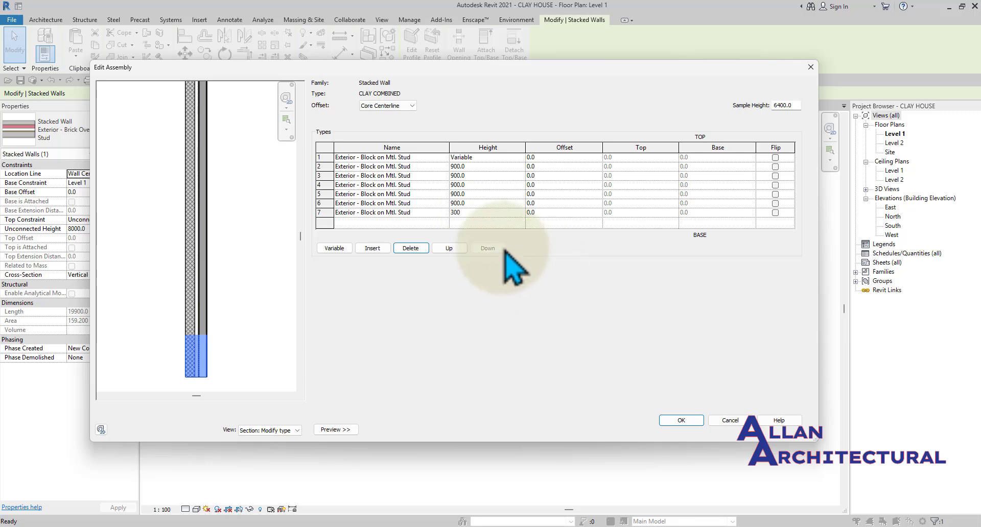
click(451, 203)
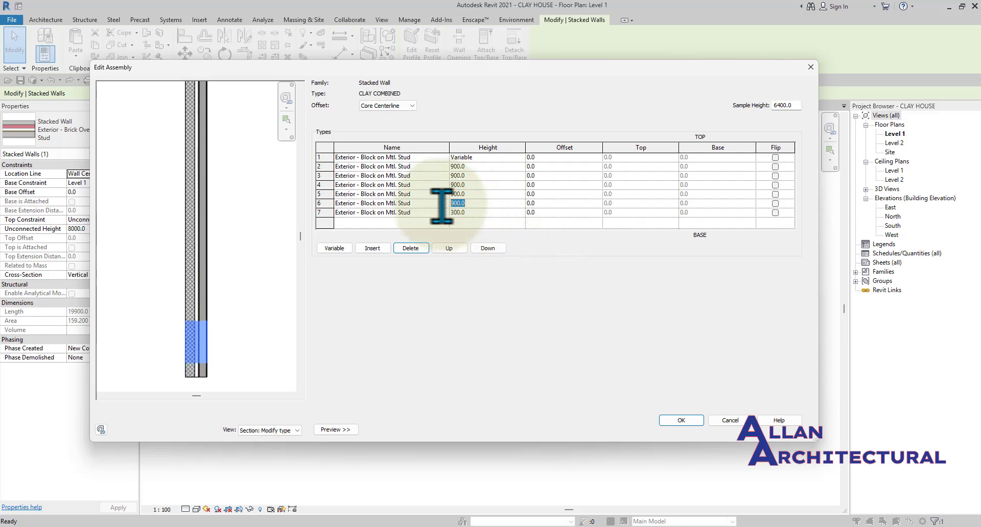
text(300)
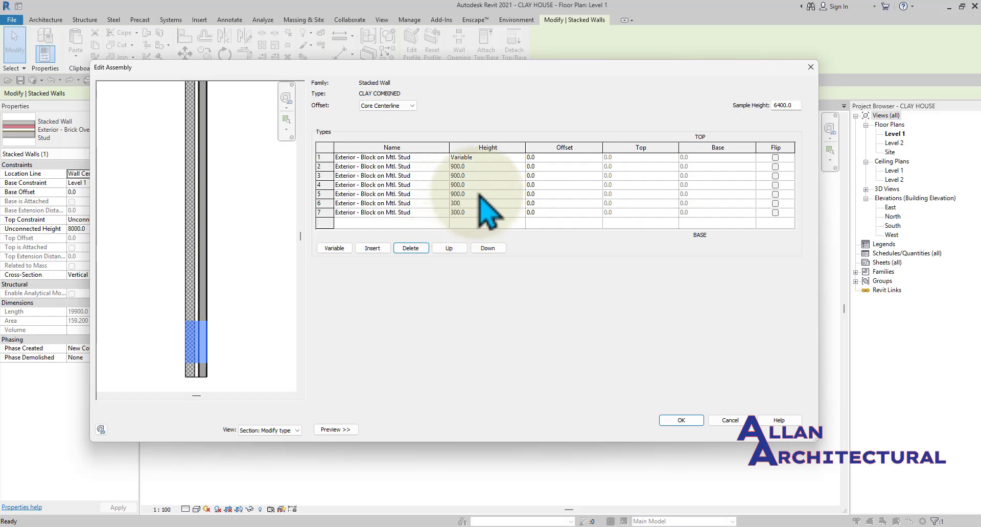
text(3)
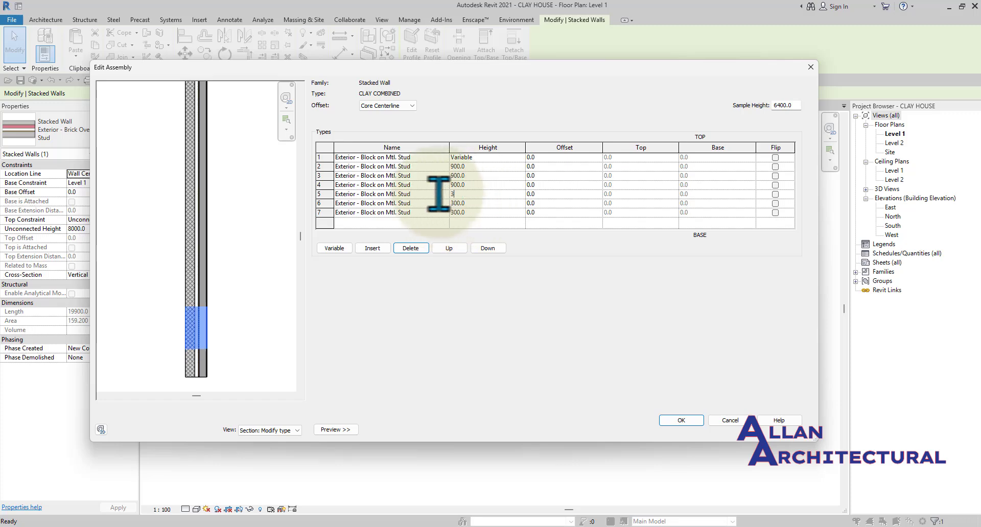
text(000)
key(BackSpace)
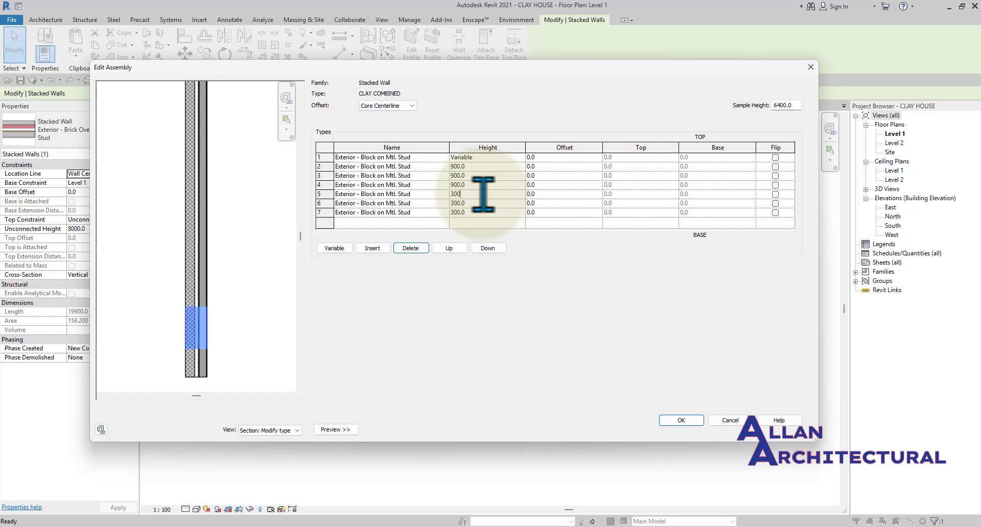
drag(479, 197, 428, 186)
text(300)
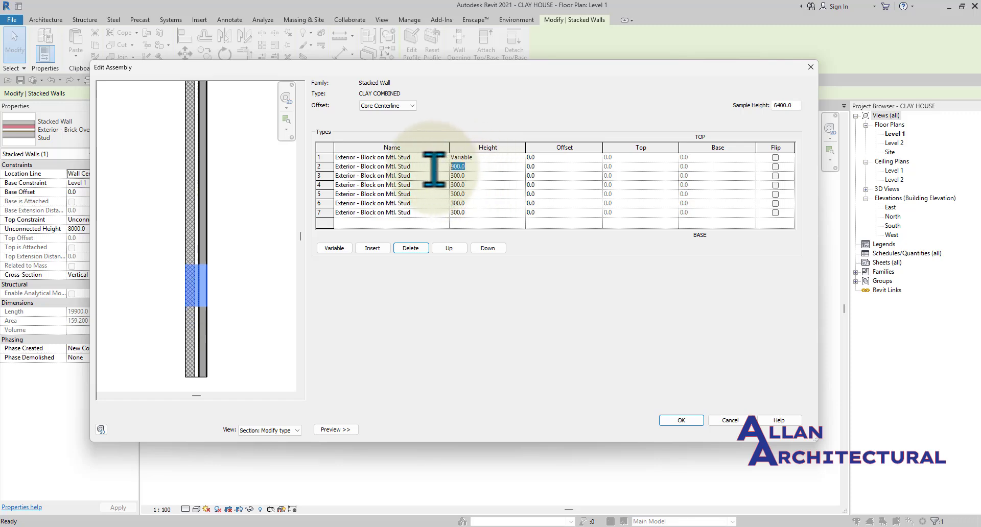
text(300.0)
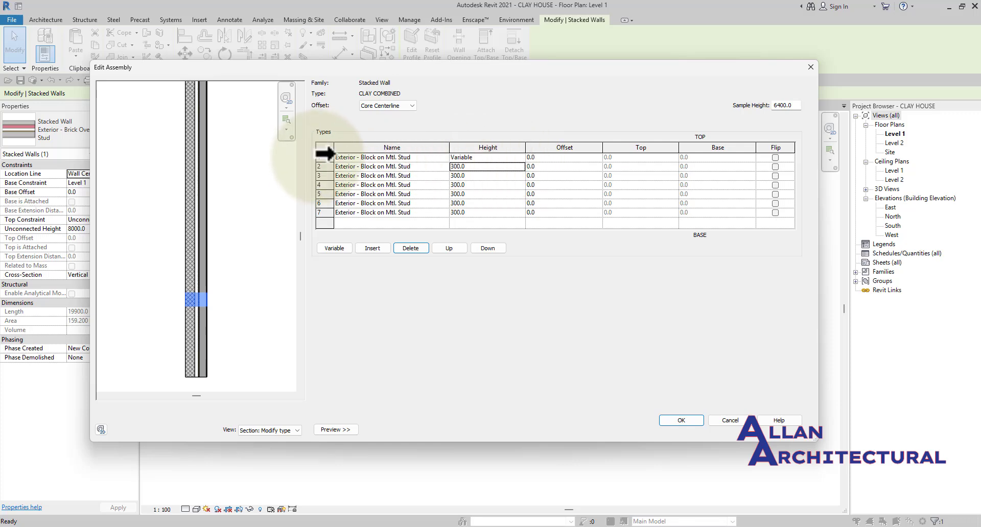
Set the height of assembly rows 2 to 7 to 400 and insert one more 400-high row near the base
click(327, 157)
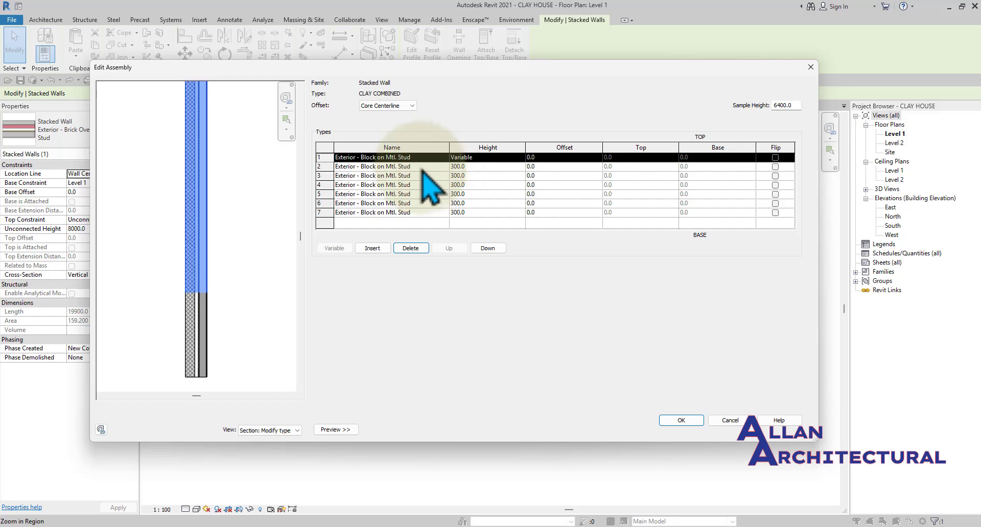
click(469, 167)
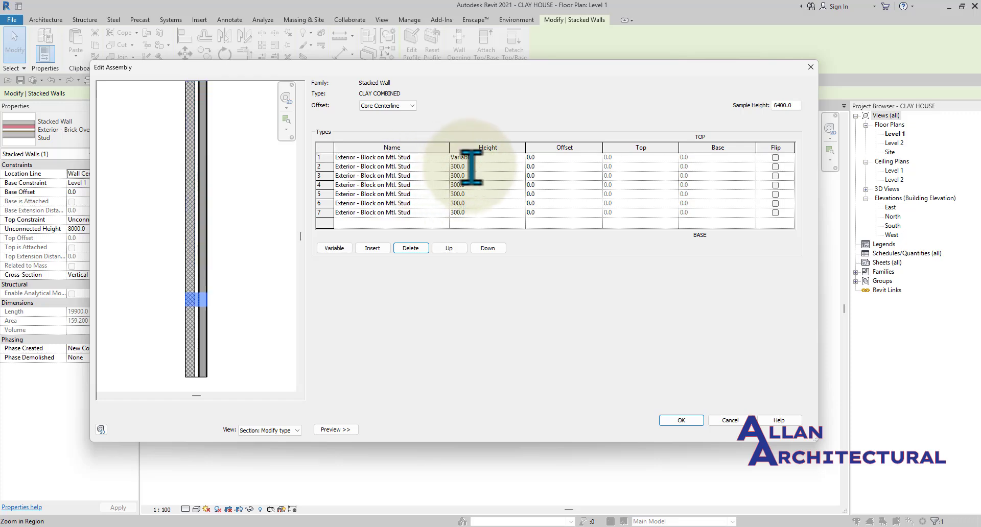
click(455, 169)
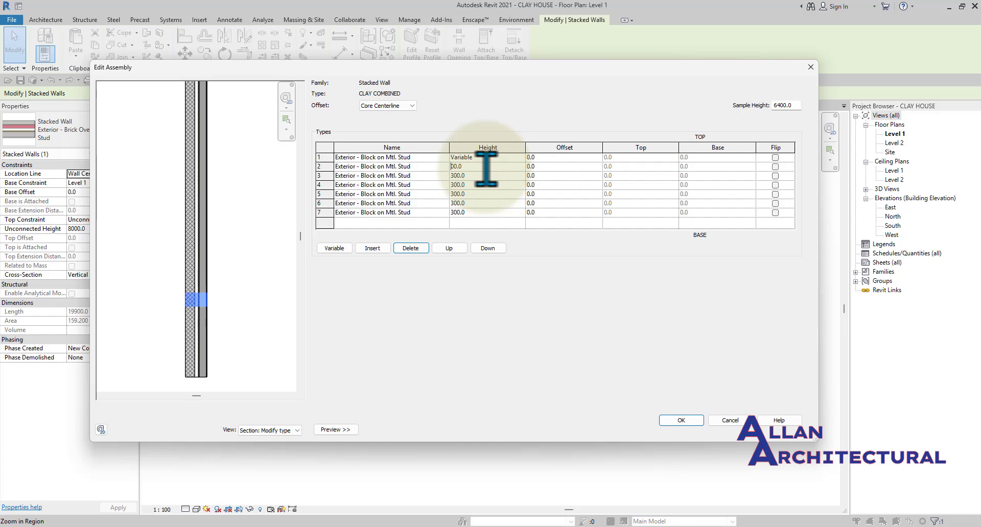
text(4)
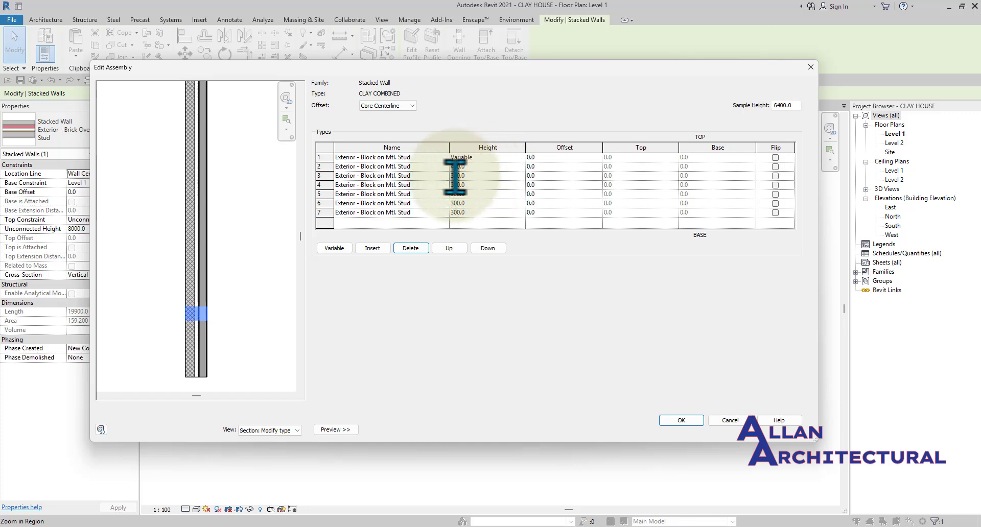
text(4)
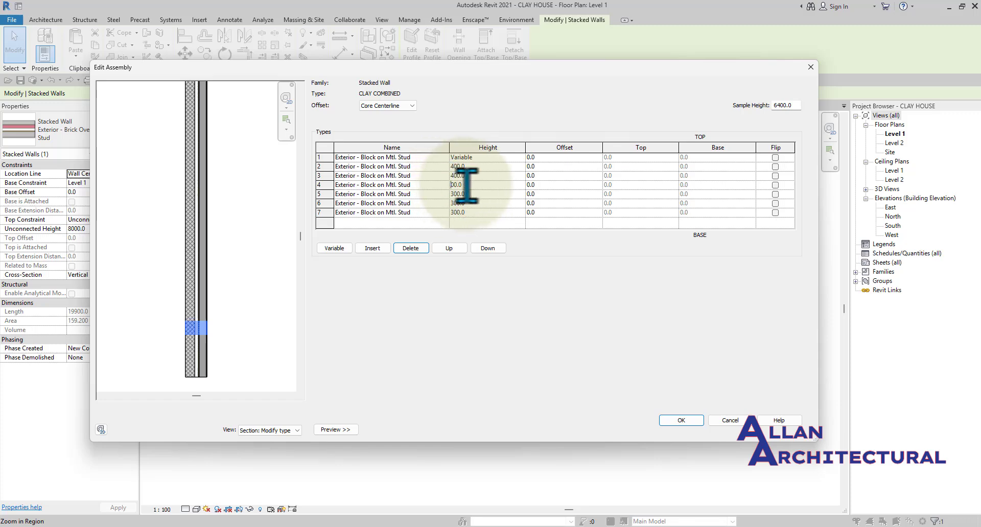
text(4)
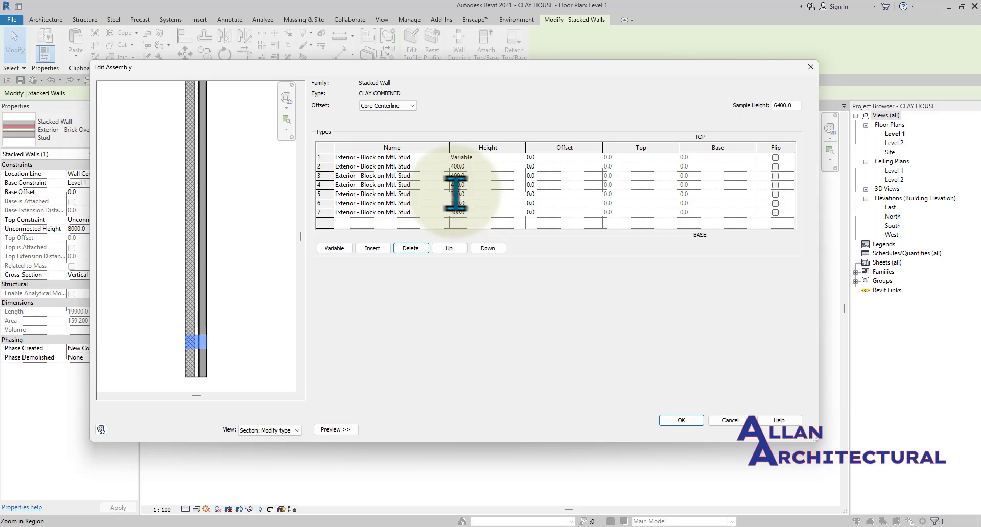
text(4)
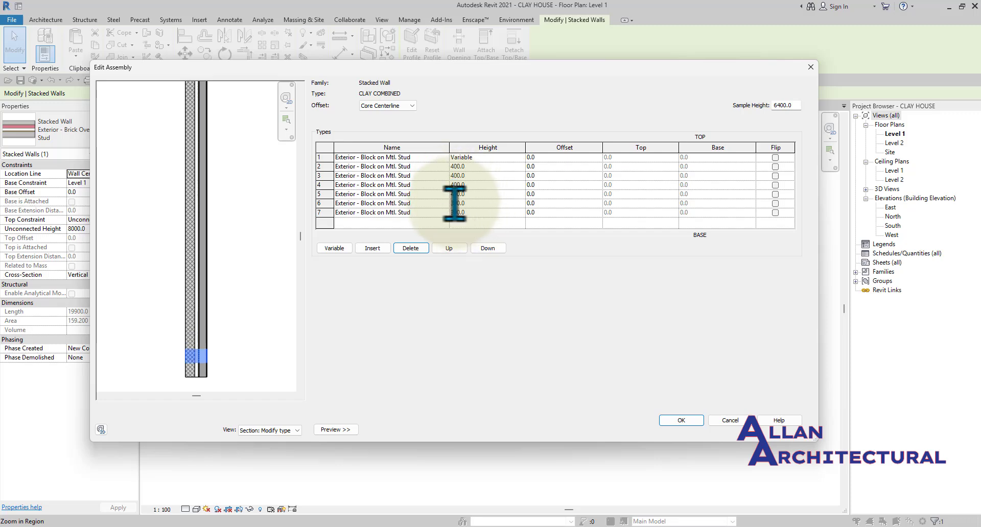
text(4)
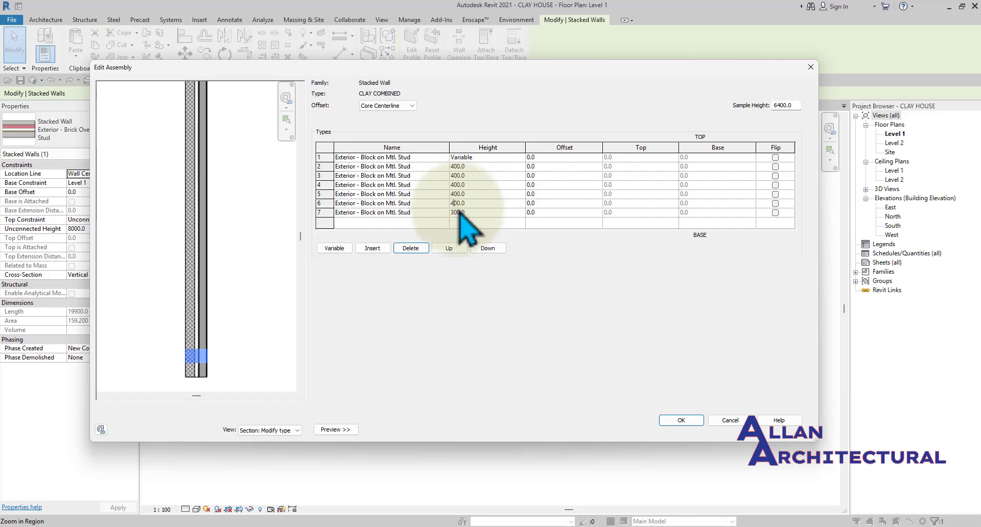
click(456, 212)
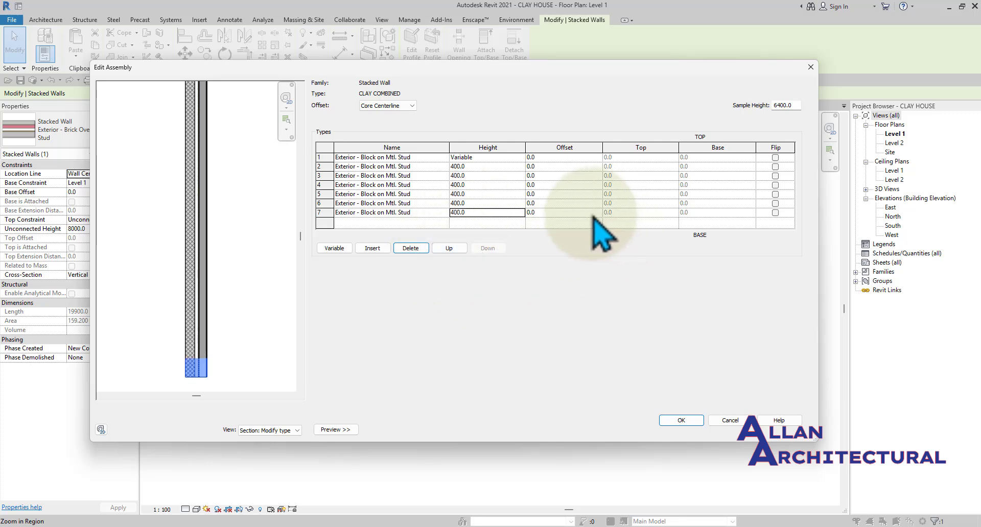
click(462, 213)
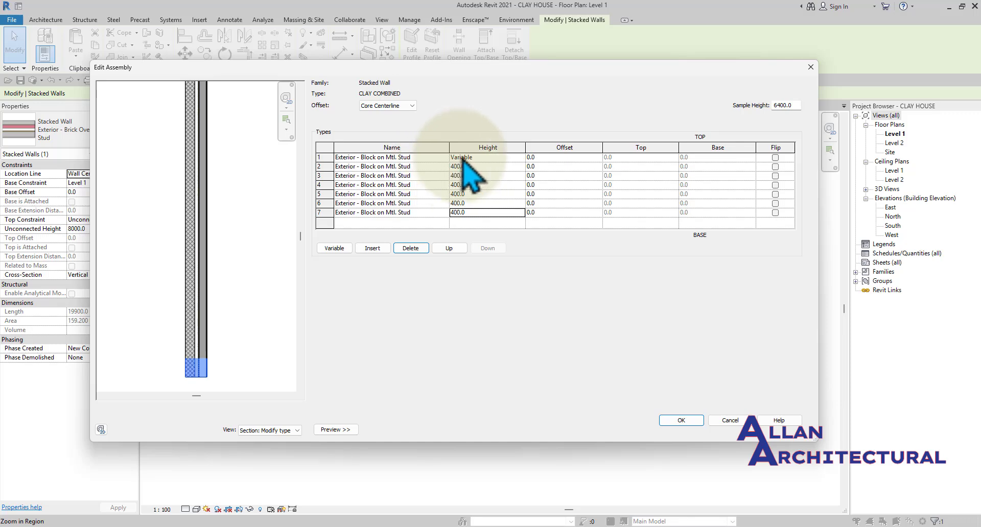
click(375, 249)
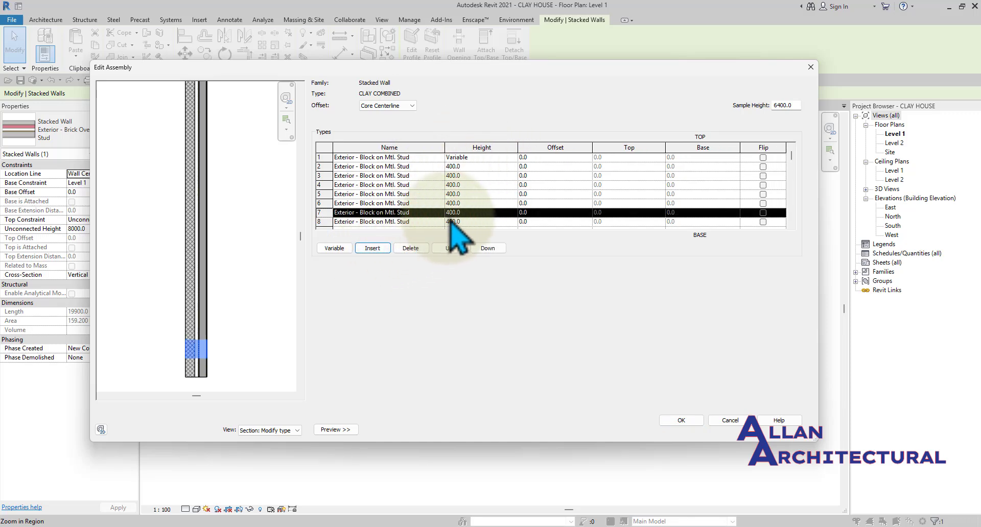
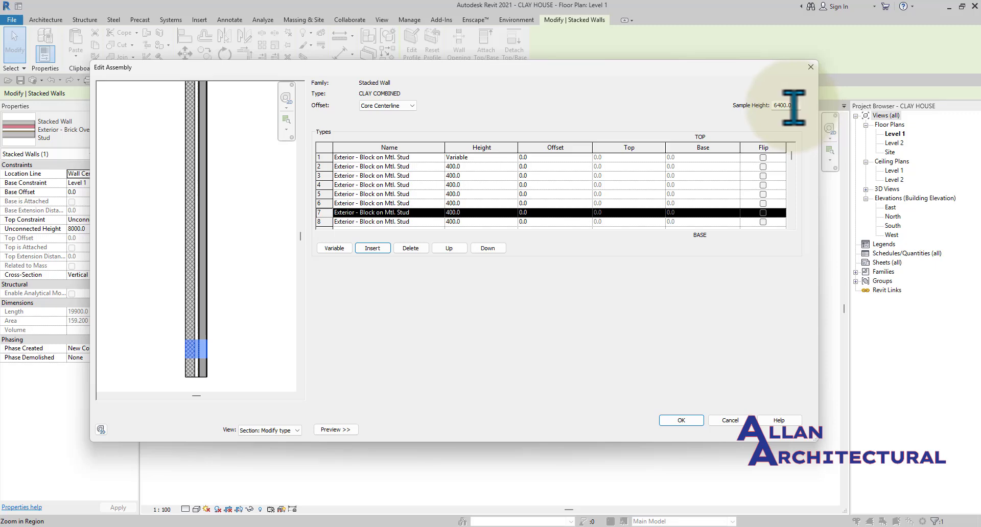
Assign CLAY 2 TYPE 2 and CLAY 1 TYPE alternately to the eight rows from the base up and accept the CLAY COMBINED type
scroll(448, 214, down, 1)
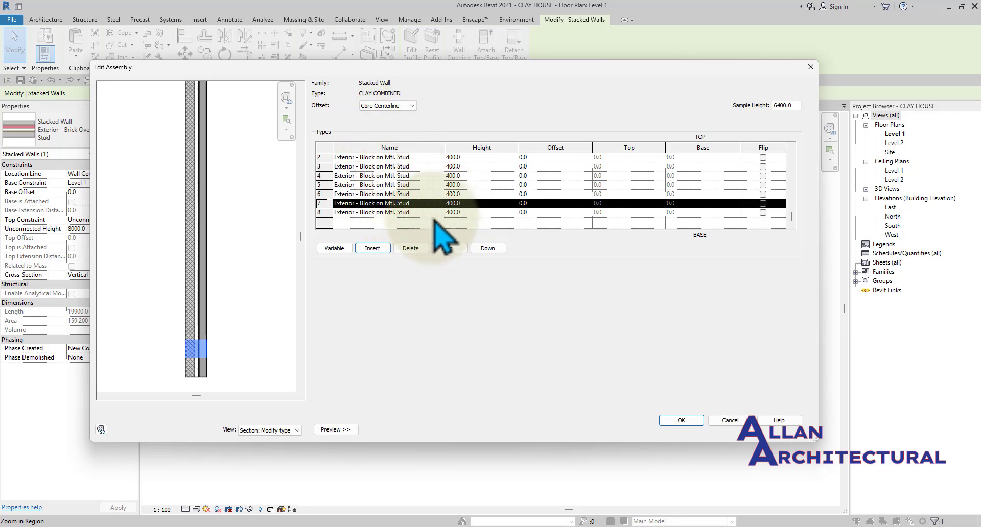
click(434, 213)
click(440, 212)
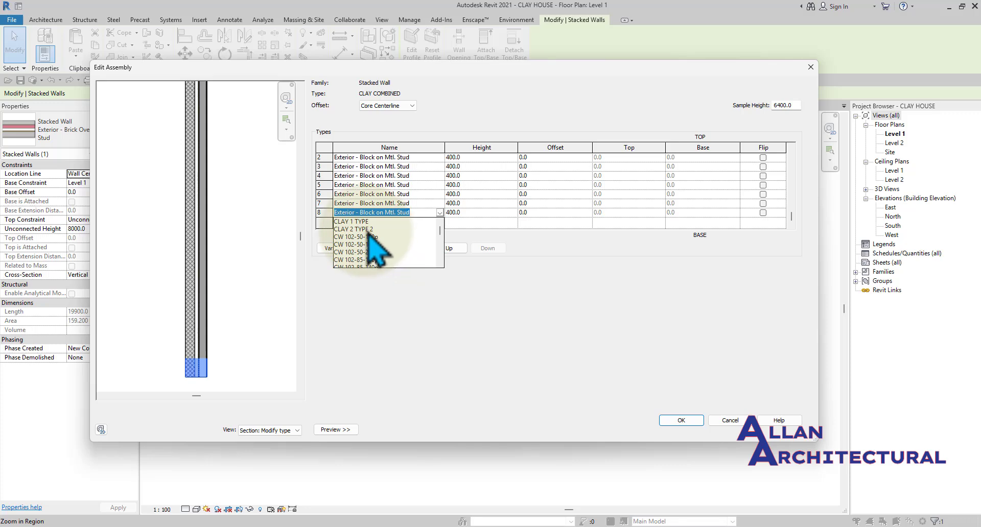
click(369, 229)
click(440, 203)
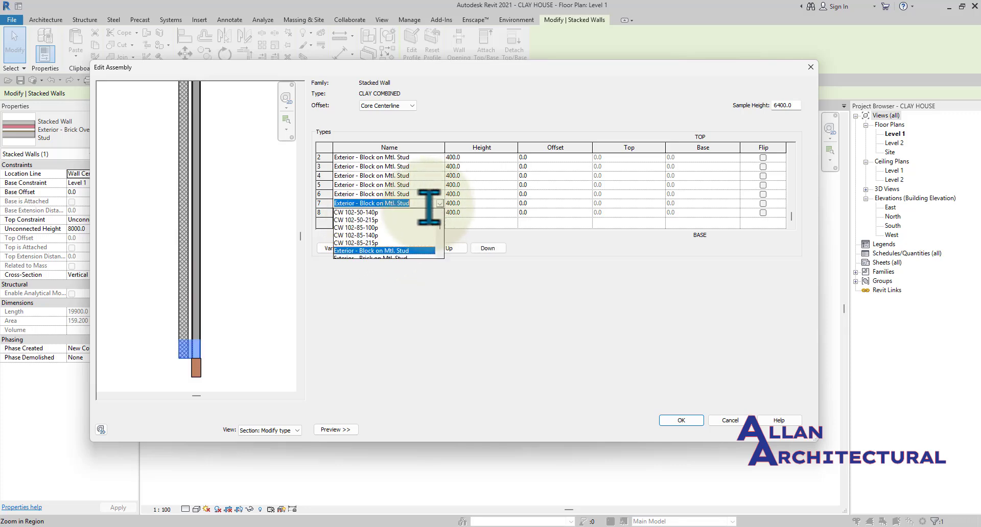
click(378, 212)
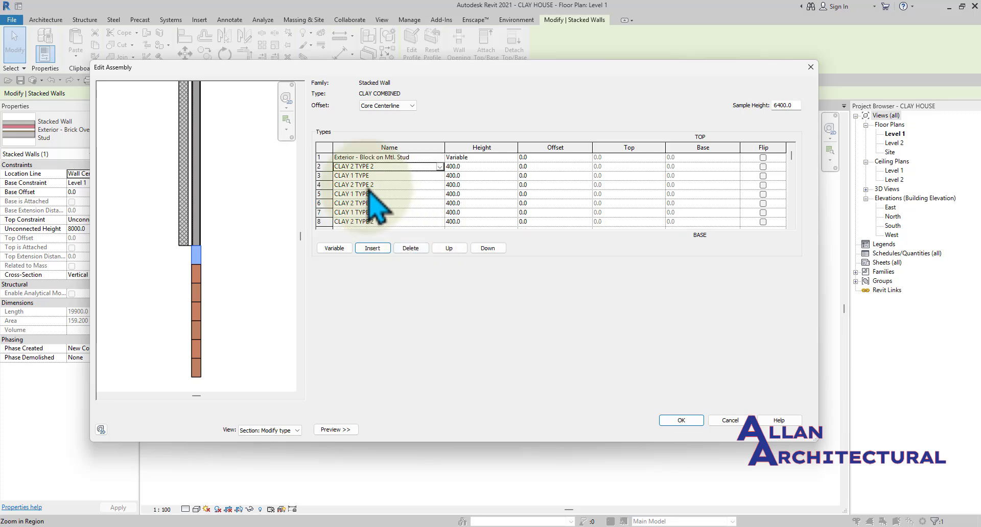
click(440, 158)
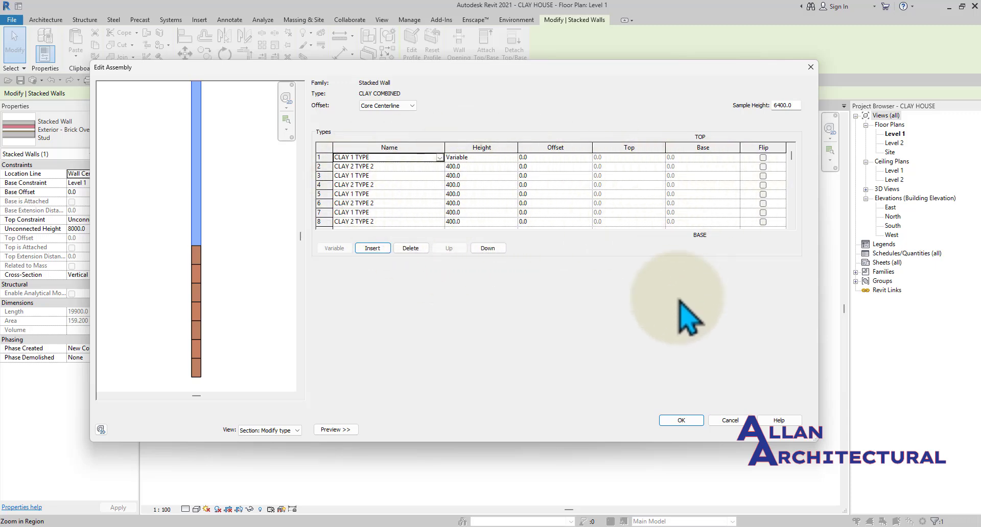
click(682, 420)
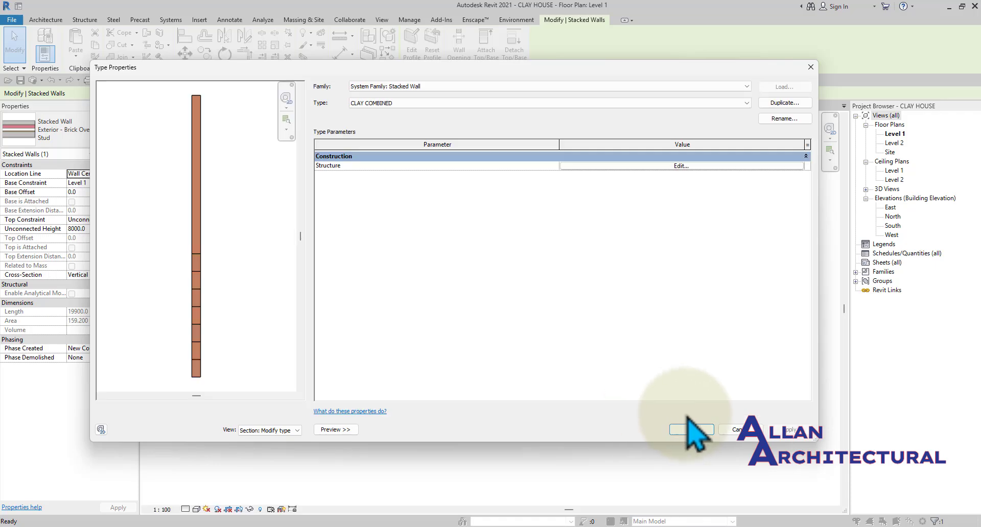
click(691, 430)
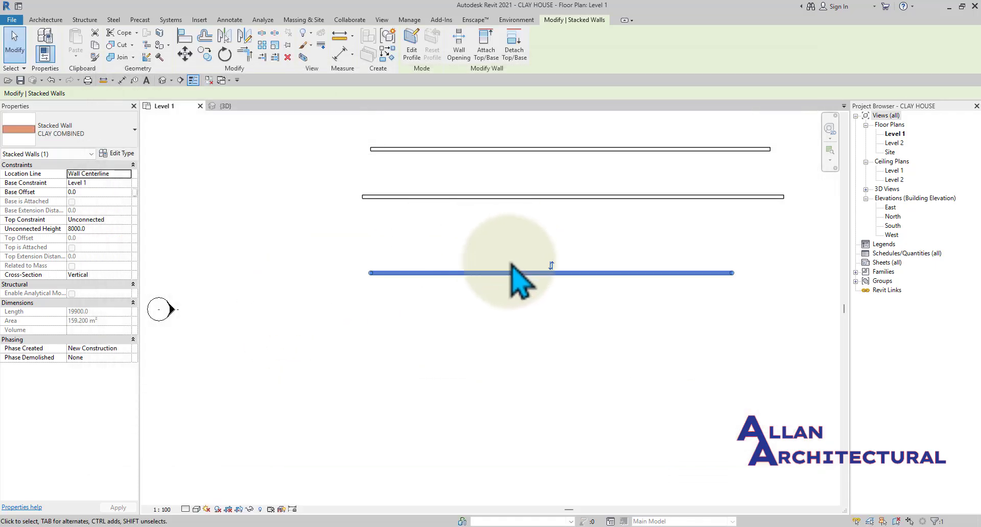
Draw another wall of the CLAY COMBINED stacked type below the three existing walls in the Level 1 plan
click(526, 350)
scroll(459, 279, up, 3)
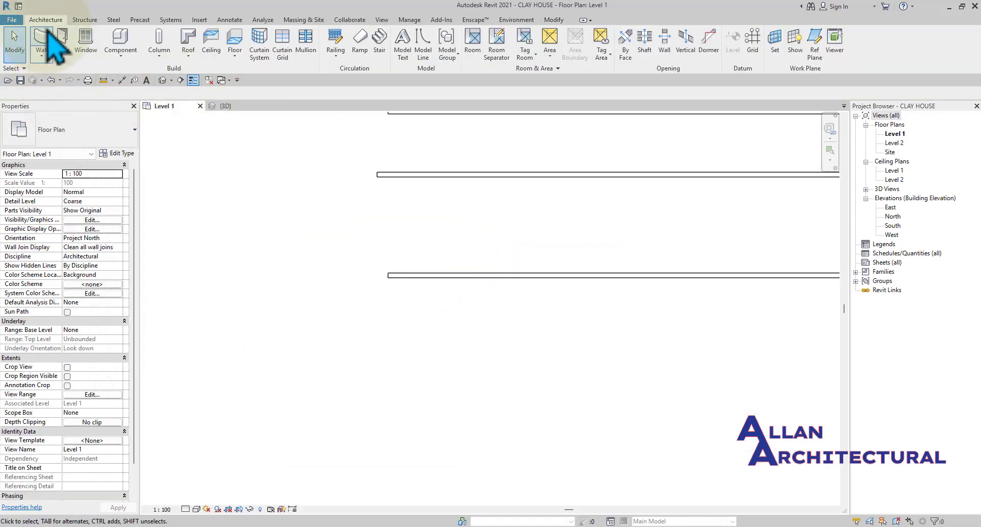
click(77, 130)
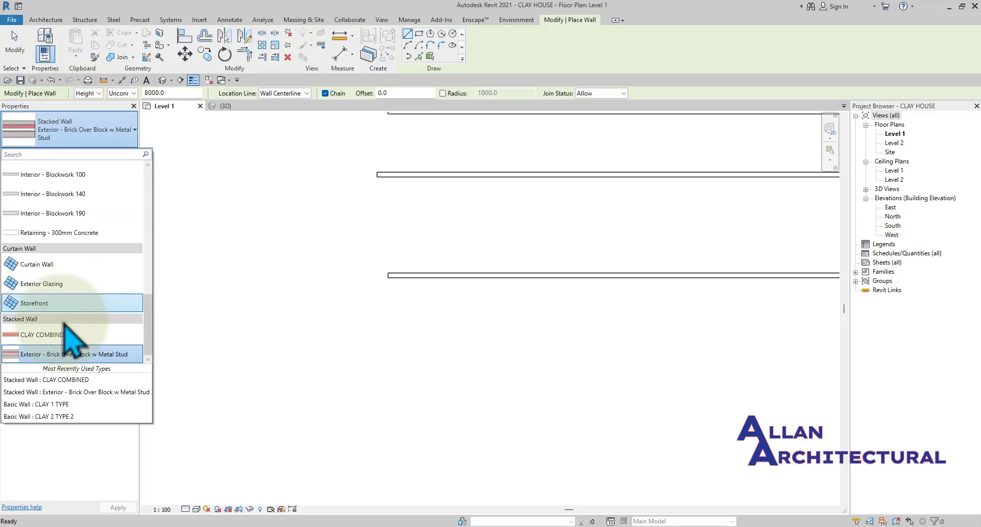
click(77, 334)
click(341, 322)
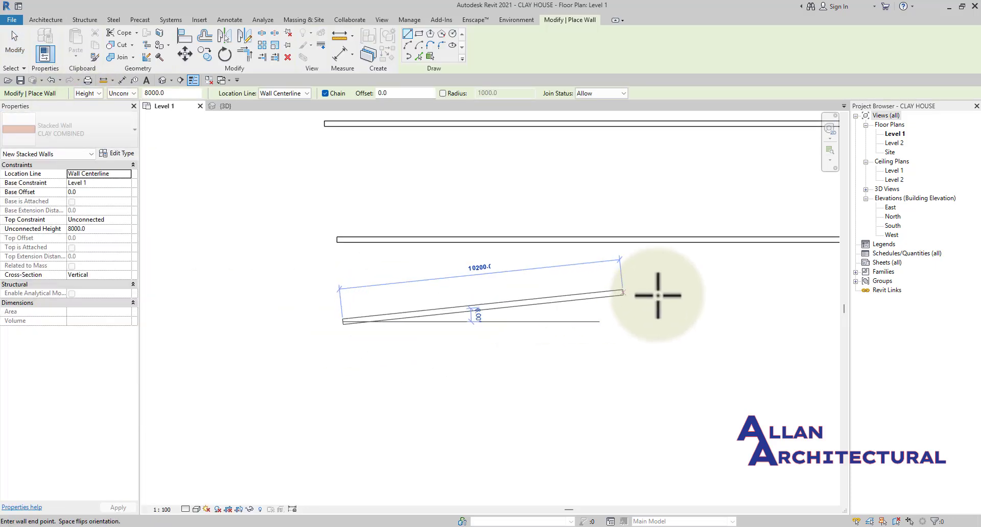
click(532, 297)
key(Escape)
Examine the striped clay layers at the base of the CLAY COMBINED walls up close in the 3D view
click(225, 106)
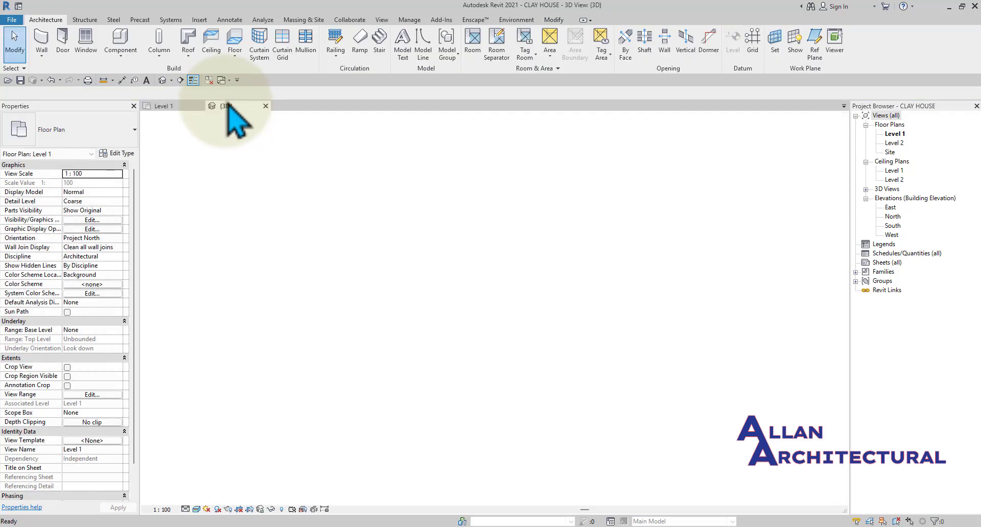
shift+middle_drag(381, 227, 416, 390)
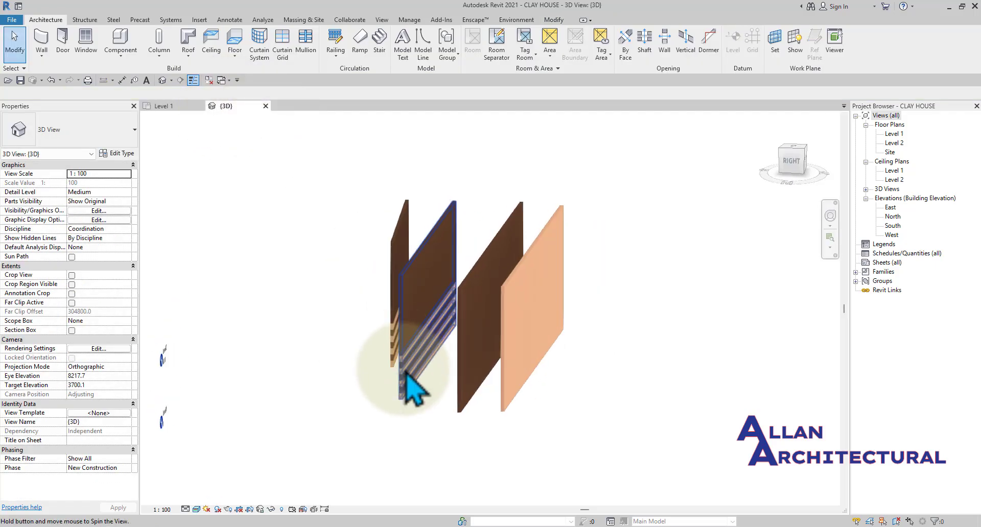
scroll(409, 388, up, 5)
scroll(406, 377, up, 3)
shift+middle_drag(398, 351, 366, 315)
scroll(310, 282, up, 3)
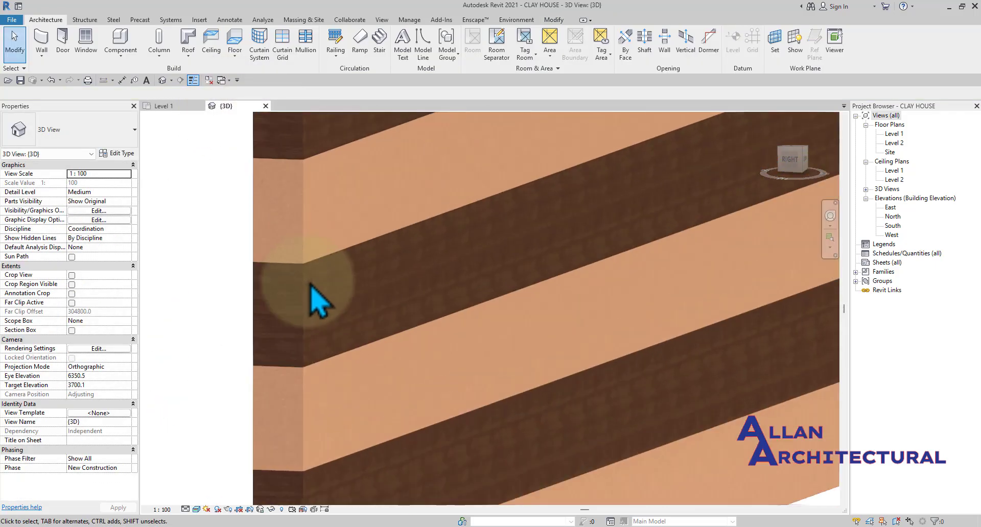
Examine the CLAY COMBINED walls' alternating stripes and their heights against Level 1 and Level 2 from the right side in 3D
scroll(327, 255, down, 6)
mouse_move(329, 265)
shift+middle_down()
mouse_move(357, 354)
mouse_move(438, 351)
mouse_move(617, 298)
mouse_move(642, 385)
mouse_move(598, 377)
mouse_move(567, 266)
mouse_move(278, 357)
mouse_move(322, 277)
shift+middle_up()
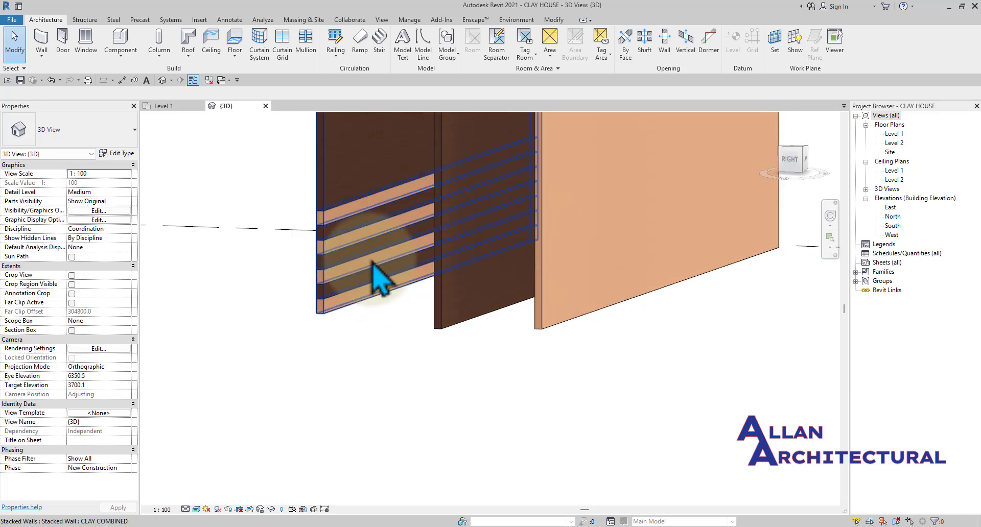
scroll(397, 257, down, 4)
click(791, 161)
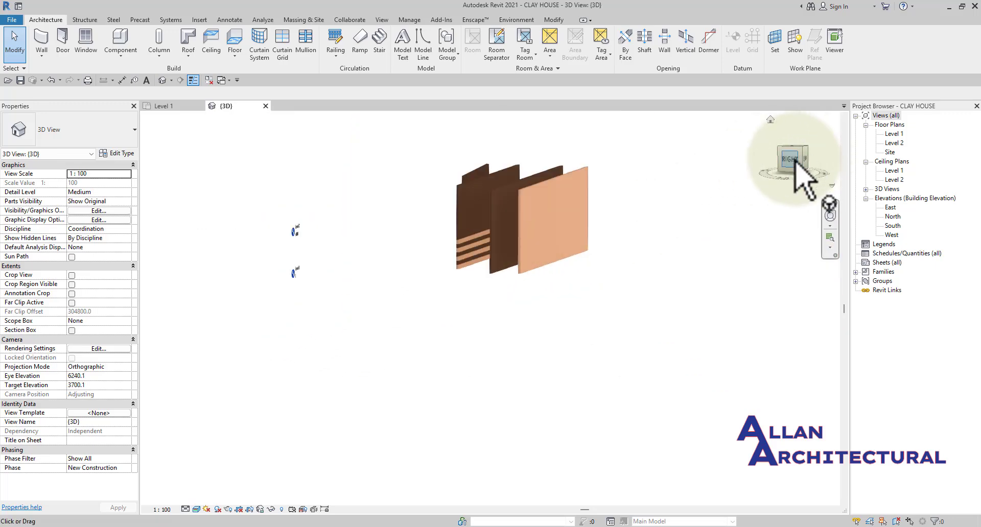
scroll(485, 352, up, 2)
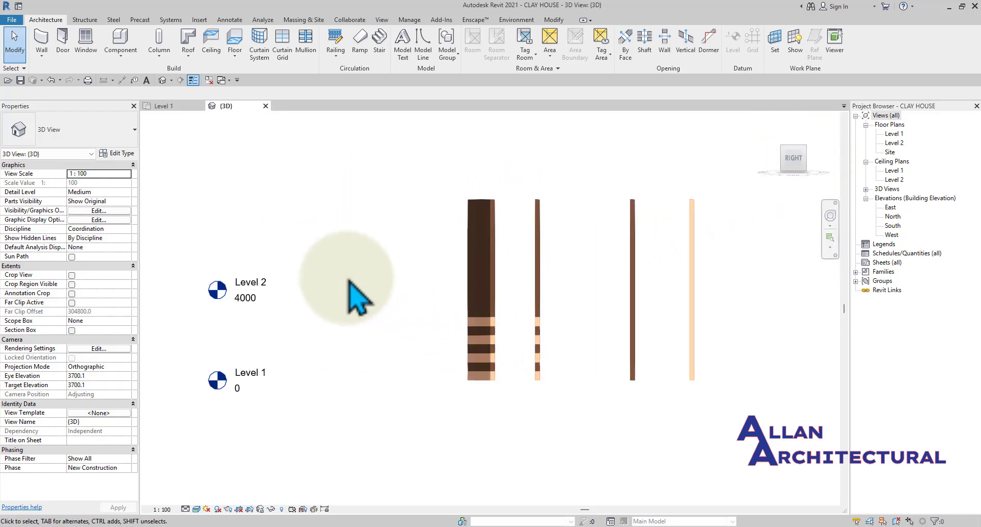
click(351, 293)
scroll(433, 345, up, 5)
middle_drag(440, 328, 466, 276)
scroll(549, 323, down, 2)
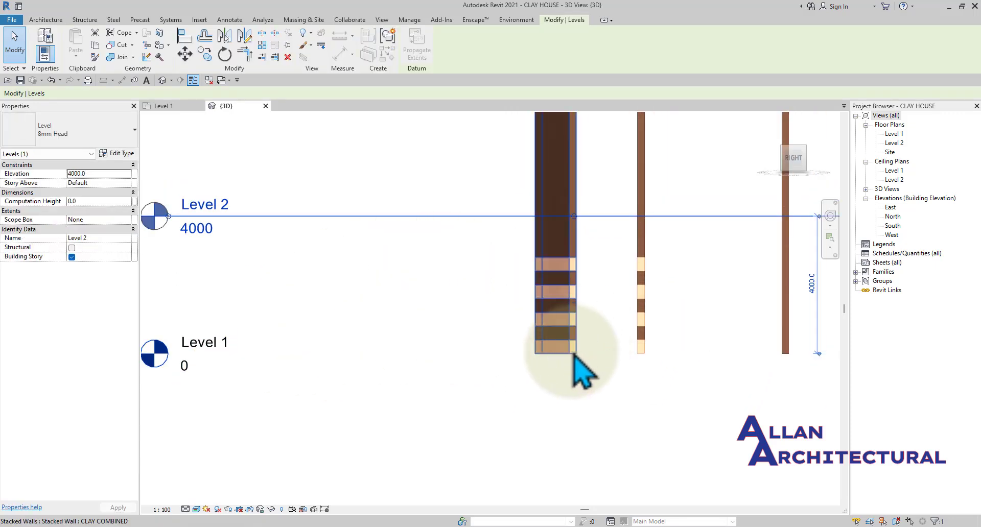
scroll(573, 357, up, 8)
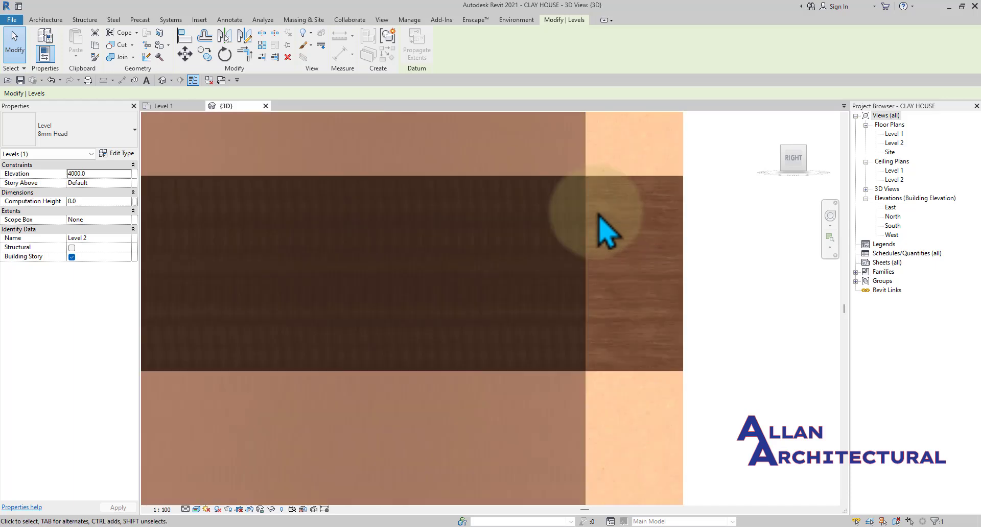
scroll(562, 220, up, 3)
scroll(533, 235, down, 6)
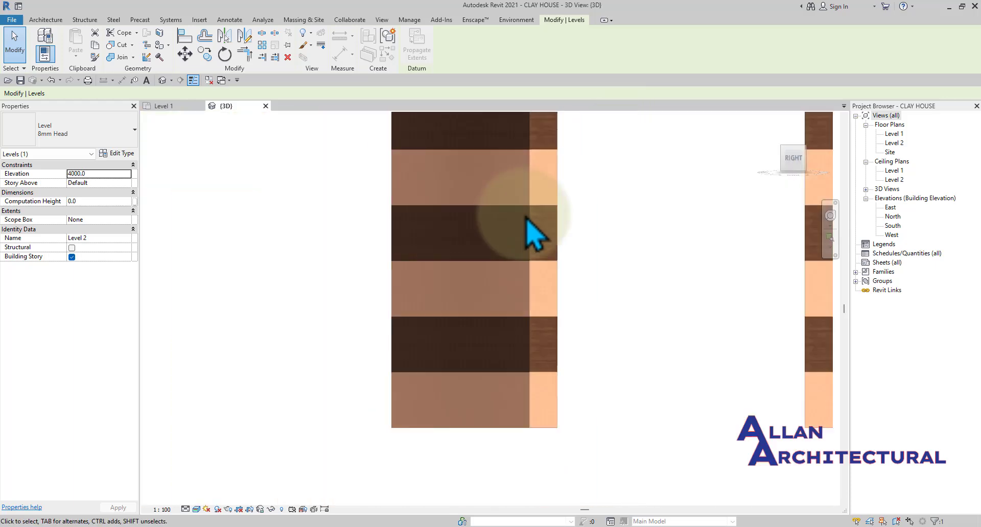
scroll(533, 235, down, 3)
middle_drag(510, 298, 495, 436)
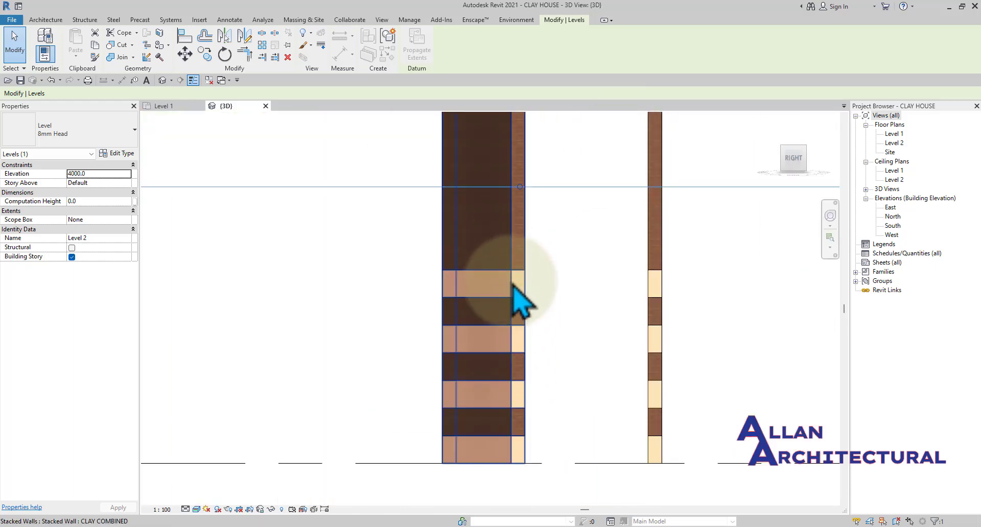
scroll(511, 244, down, 2)
scroll(521, 240, down, 5)
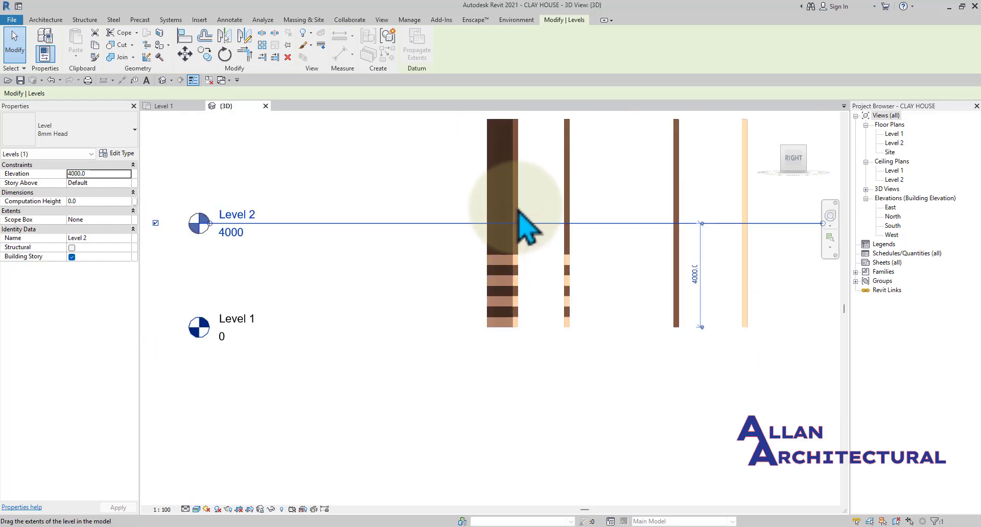
Lower the top of the frontmost CLAY COMBINED wall to the Level 2 line at 4000
scroll(513, 153, up, 3)
click(516, 164)
scroll(514, 164, up, 2)
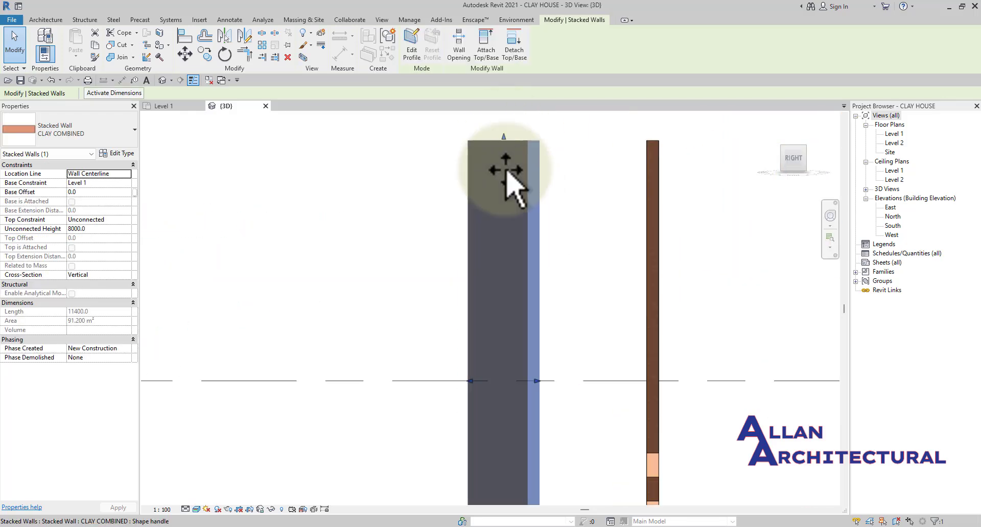
scroll(529, 293, down, 3)
click(521, 275)
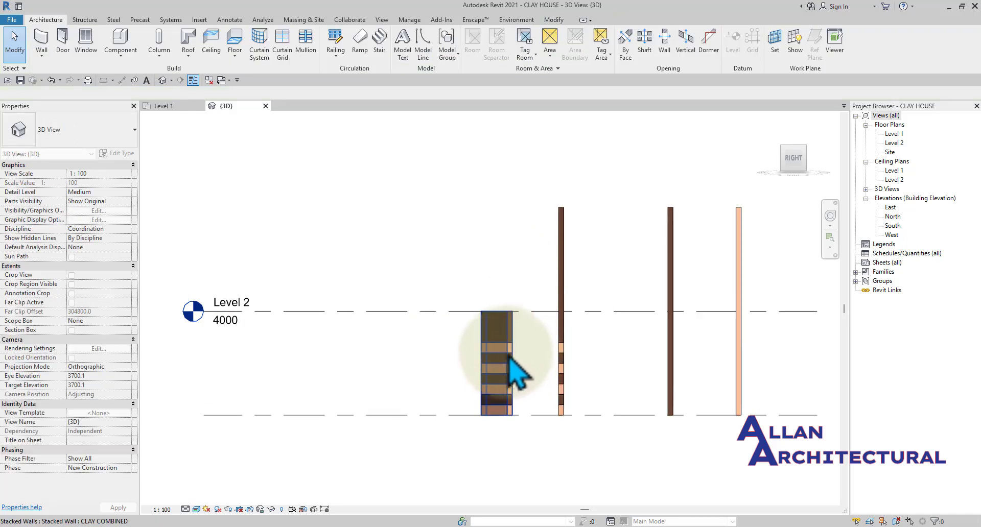
Set the elevation of Level 2 to 3000
scroll(506, 352, up, 3)
shift+middle_drag(483, 212, 493, 251)
scroll(480, 245, down, 4)
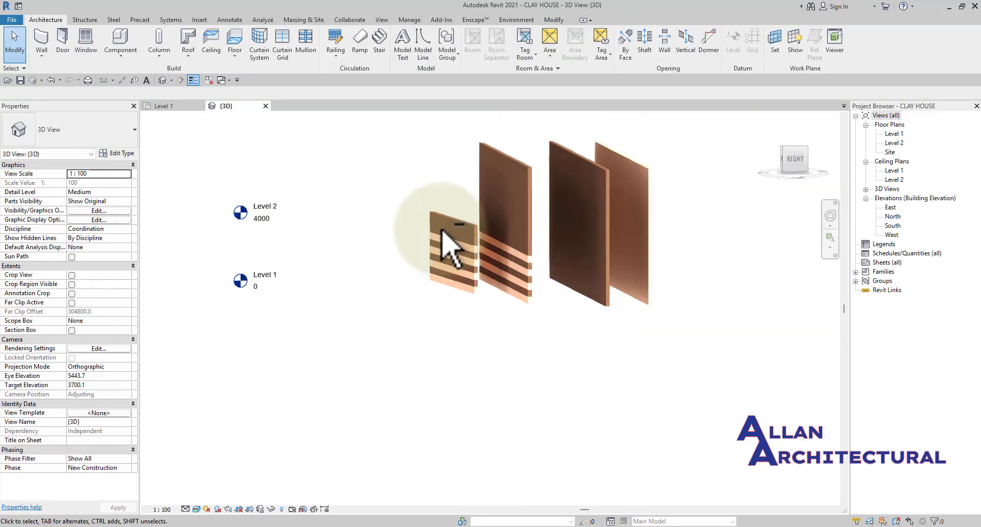
click(354, 211)
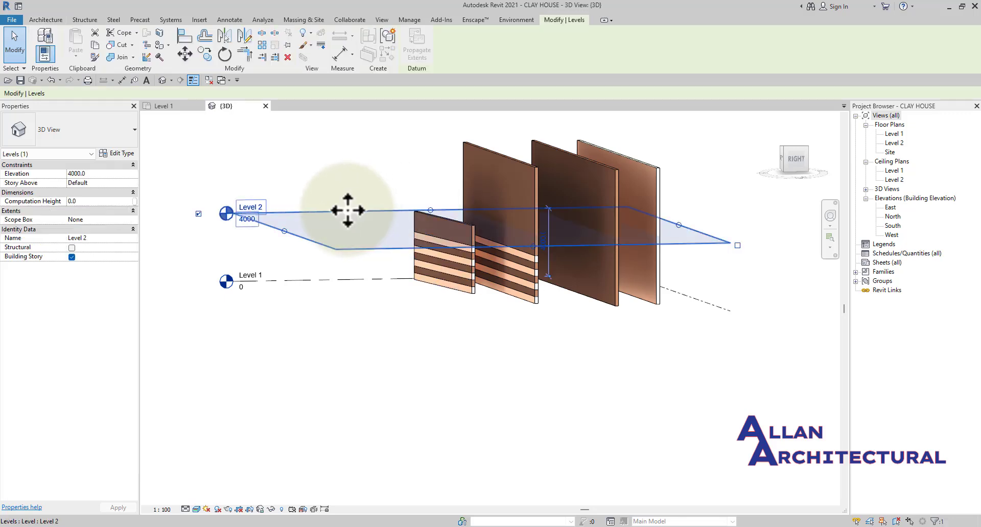
scroll(276, 230, up, 3)
scroll(236, 231, up, 1)
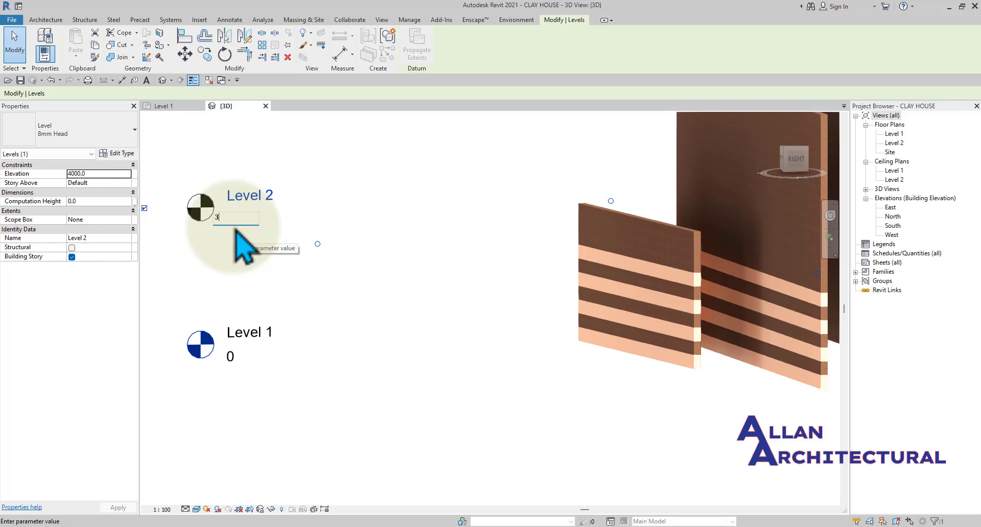
text(000)
key(Return)
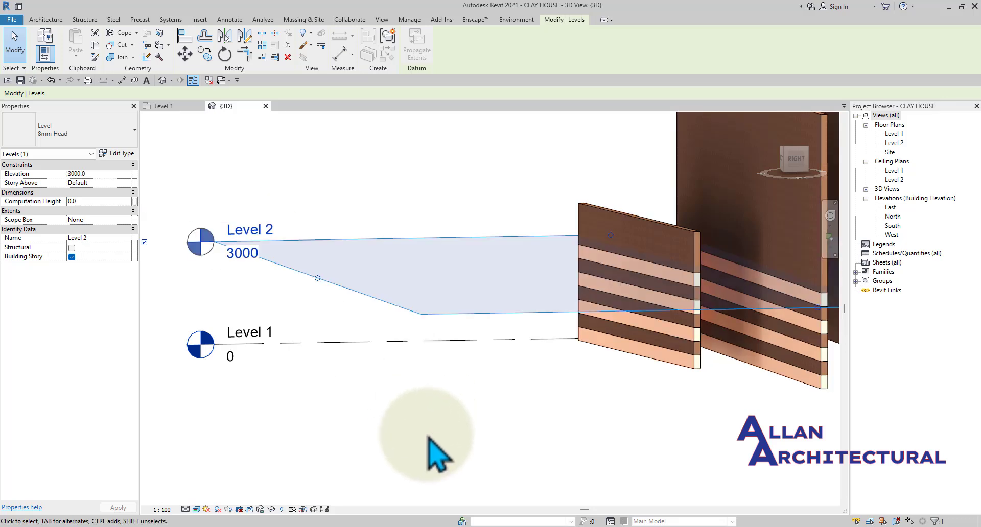
Shorten the frontmost CLAY COMBINED wall further so its top meets Level 2 at 3000
click(431, 451)
click(635, 222)
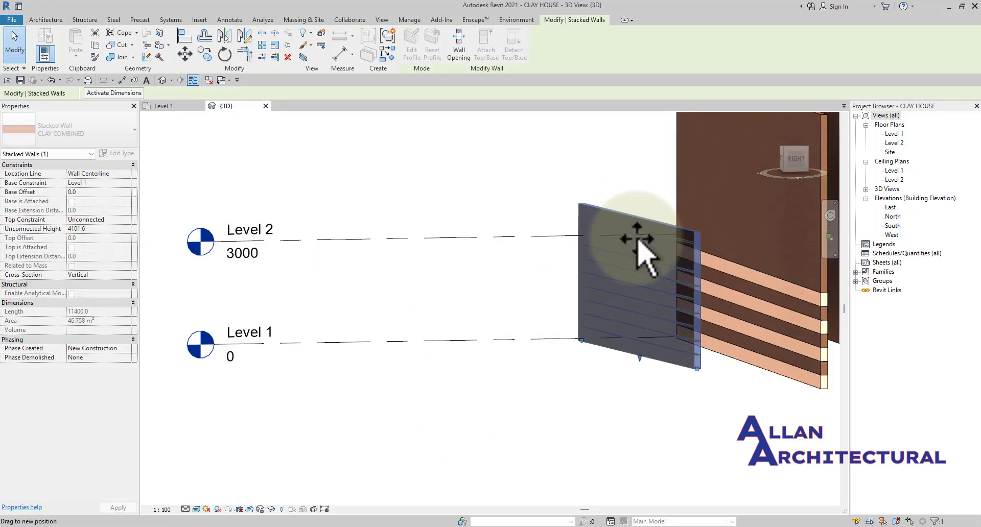
click(519, 419)
Examine the shortened CLAY COMBINED wall's upper stripe and end face up close from several angles
shift+middle_drag(401, 283, 668, 346)
scroll(516, 286, up, 5)
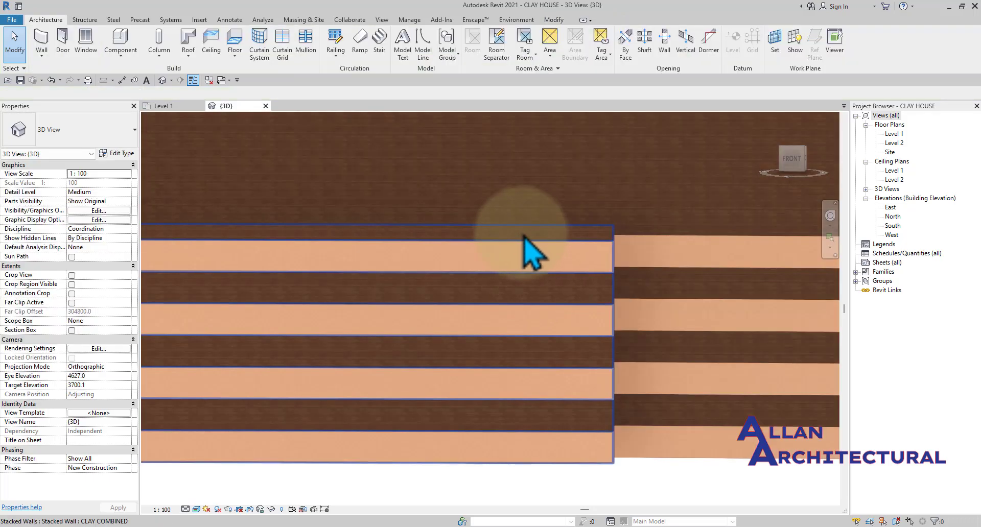
scroll(515, 232, up, 2)
scroll(485, 205, down, 4)
shift+middle_drag(485, 238, 367, 252)
scroll(402, 220, up, 4)
scroll(319, 193, down, 5)
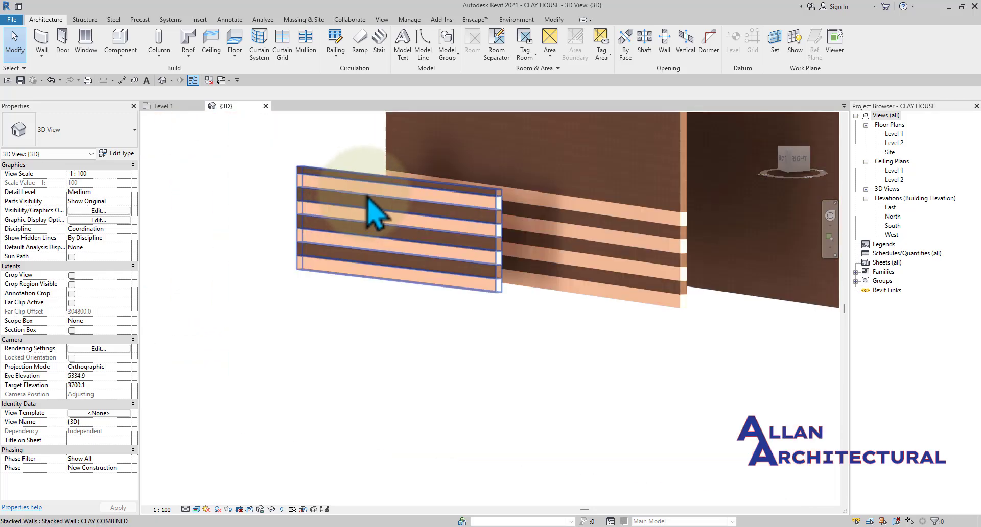
shift+middle_drag(368, 196, 324, 213)
scroll(460, 204, up, 6)
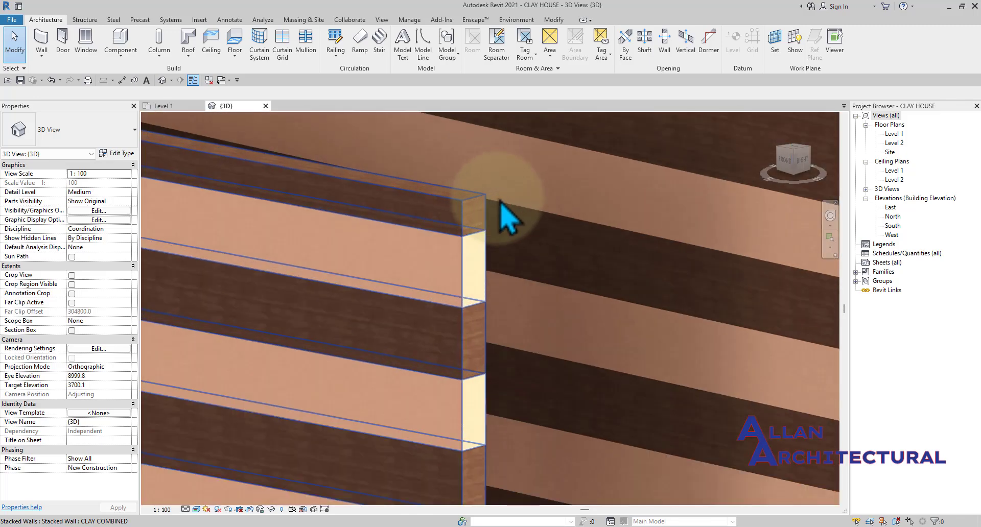
scroll(470, 324, up, 4)
scroll(456, 231, down, 8)
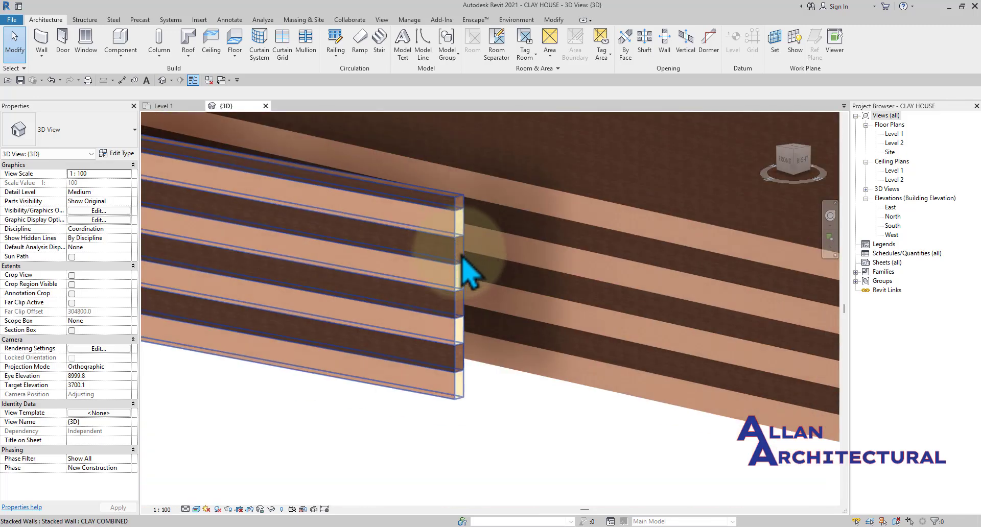
shift+middle_drag(463, 258, 388, 262)
Compare the shortened wall's stripes with the reference photo of the clay corridor in the image viewer
scroll(480, 255, up, 8)
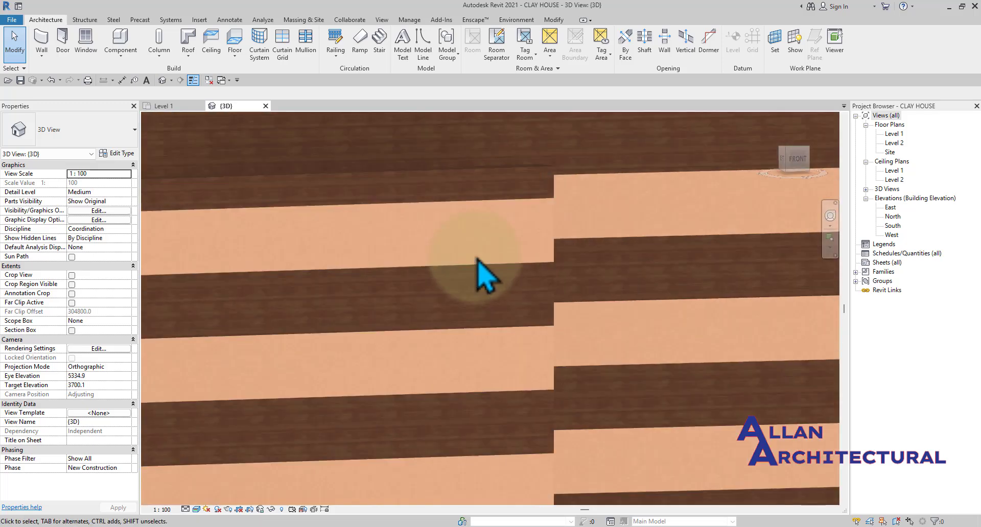
scroll(486, 271, down, 5)
scroll(481, 317, up, 5)
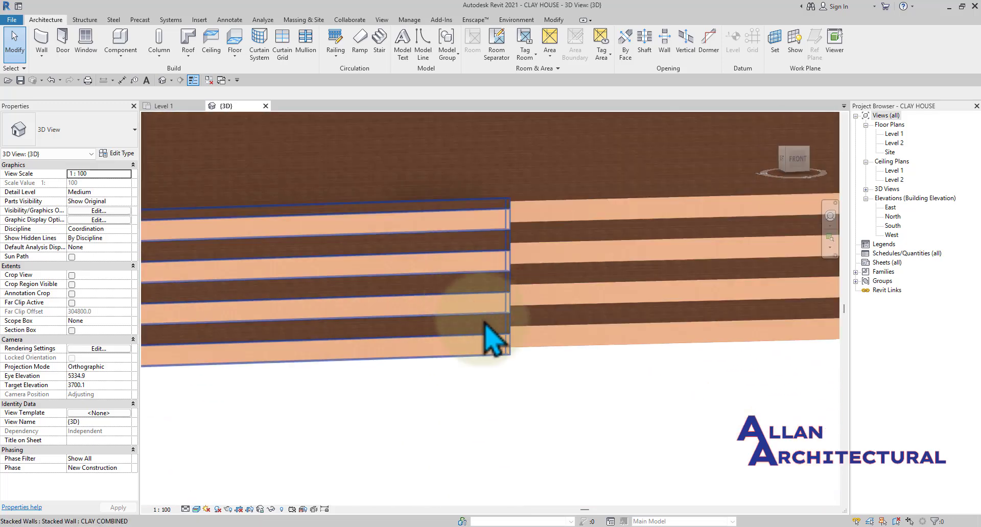
scroll(531, 358, up, 3)
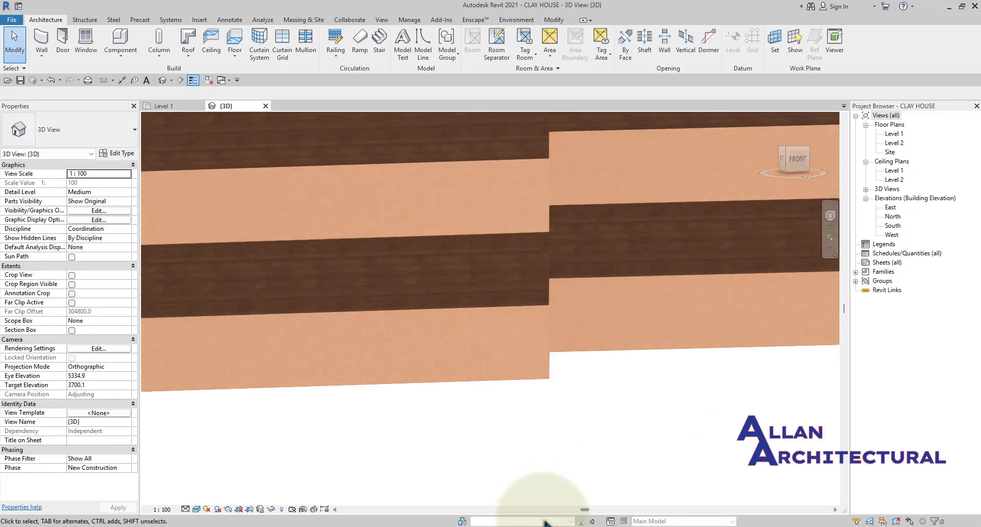
click(551, 526)
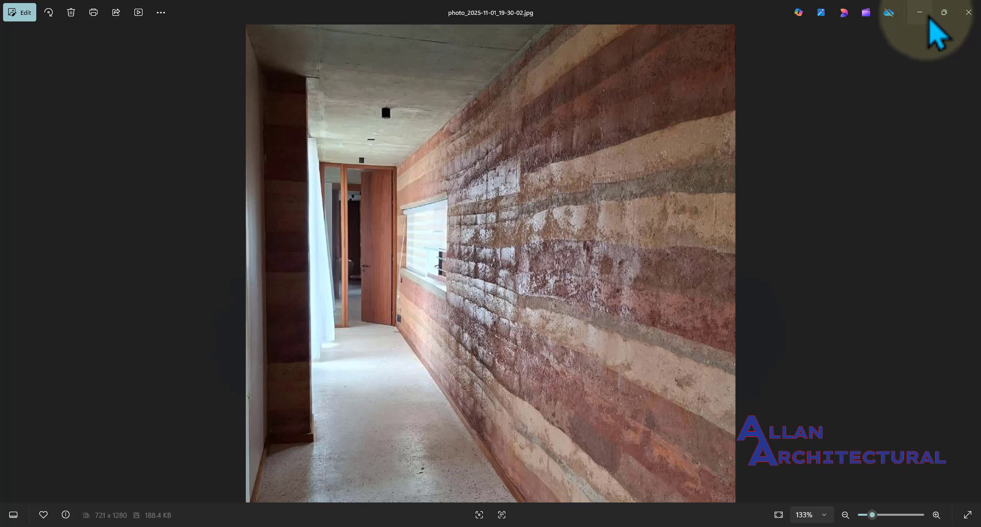
click(929, 18)
scroll(348, 320, down, 3)
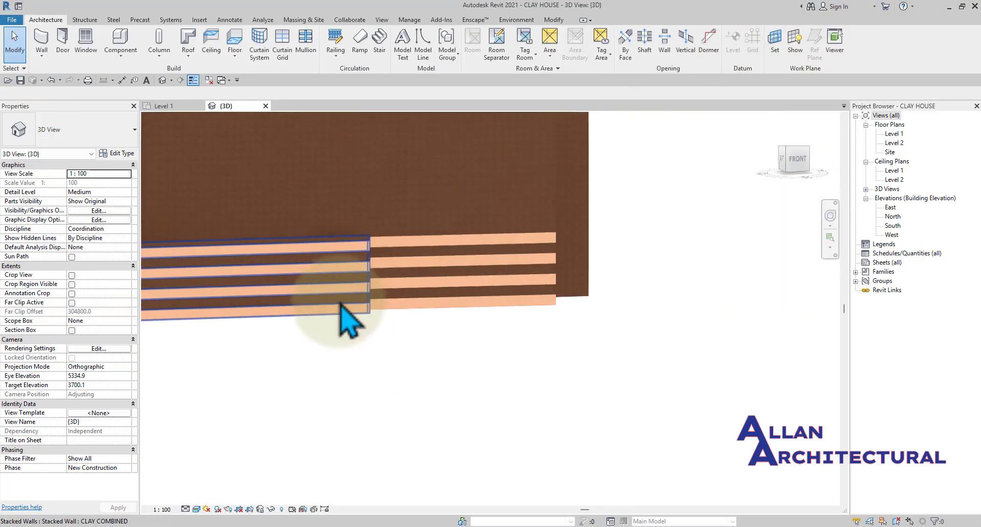
scroll(342, 306, up, 3)
middle_drag(317, 287, 503, 248)
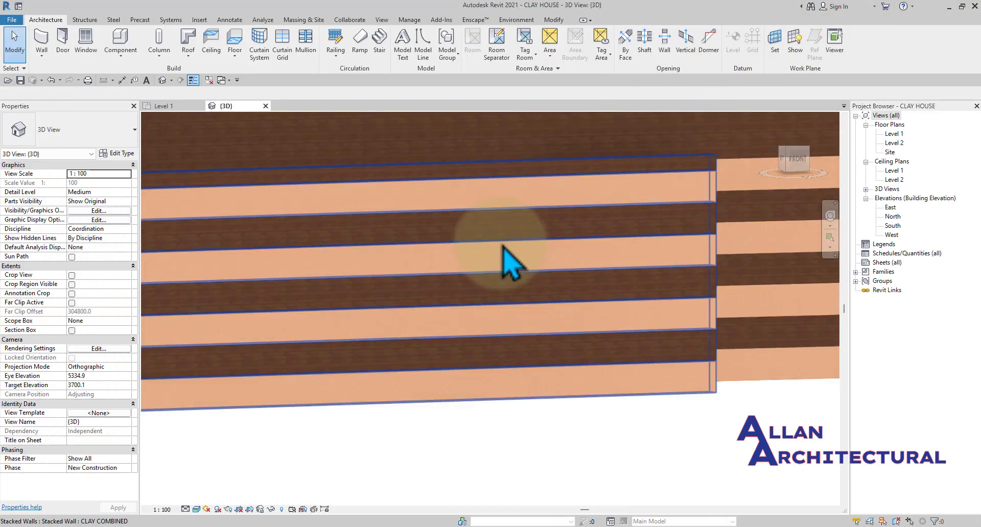
Inspect the layered end face of the shortened CLAY COMBINED wall and how its stripes stack up
scroll(503, 248, down, 5)
shift+middle_drag(569, 256, 301, 250)
scroll(583, 211, up, 3)
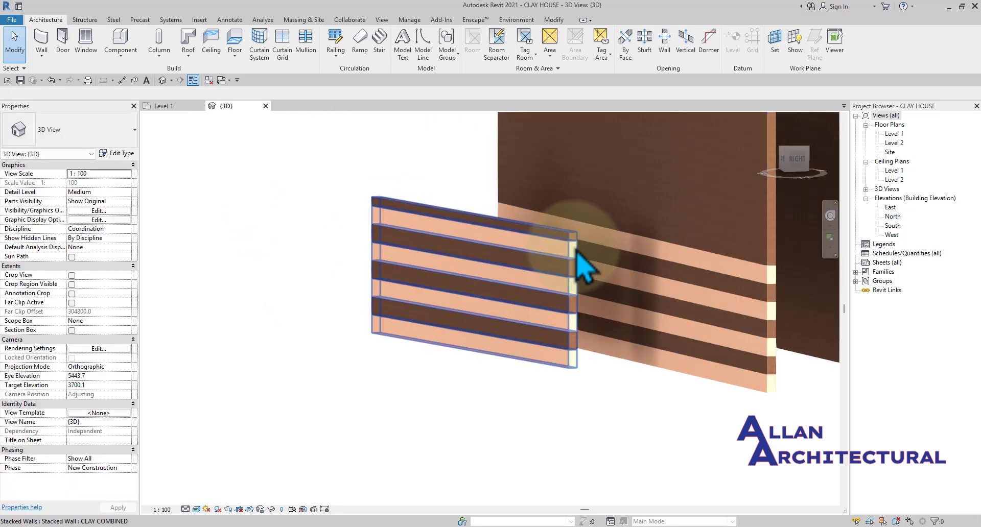
scroll(577, 256, up, 3)
shift+middle_drag(529, 383, 508, 359)
scroll(492, 263, up, 4)
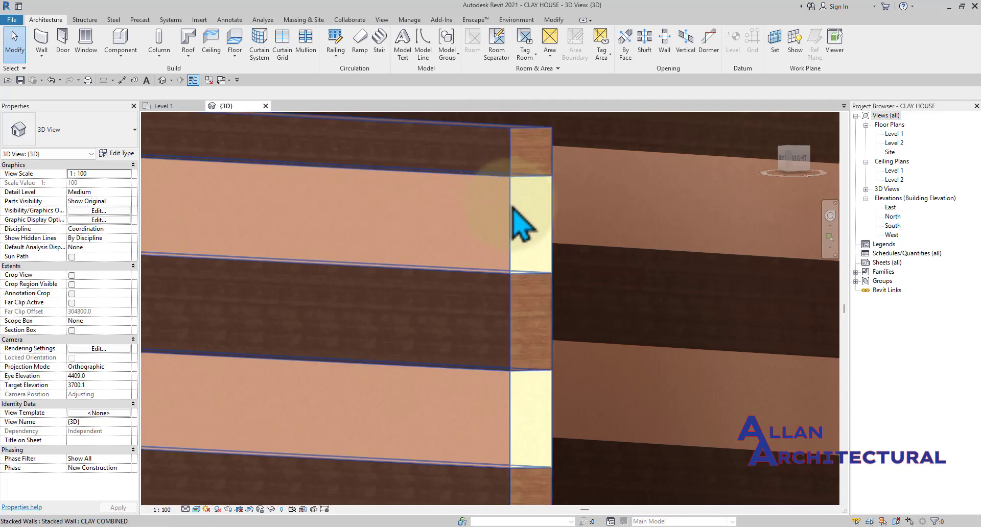
scroll(486, 307, down, 3)
scroll(470, 296, down, 2)
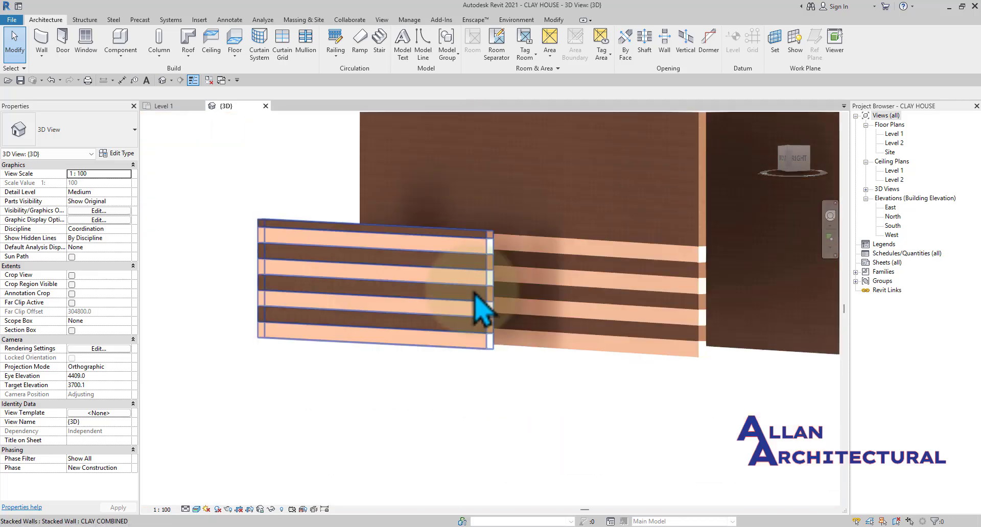
scroll(344, 276, up, 5)
scroll(419, 270, down, 3)
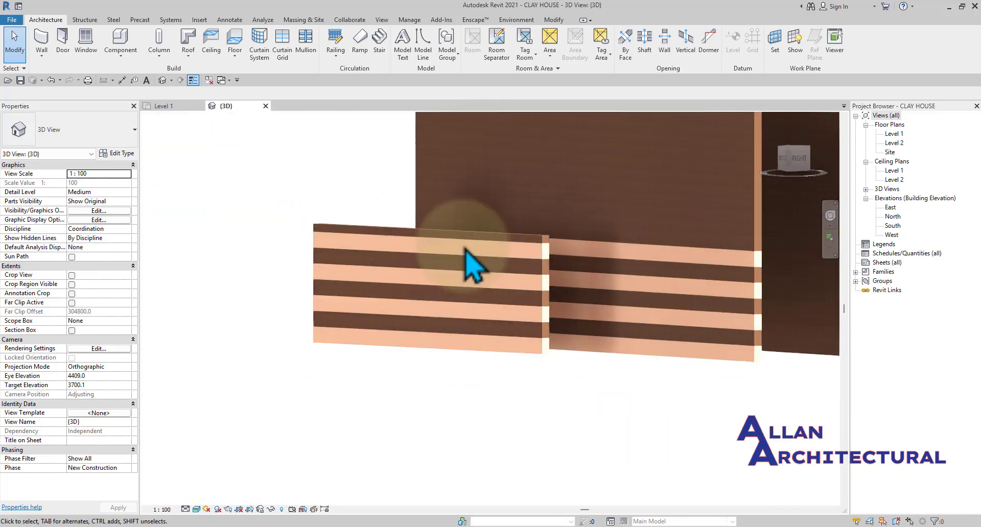
shift+middle_drag(466, 258, 485, 268)
scroll(481, 254, down, 3)
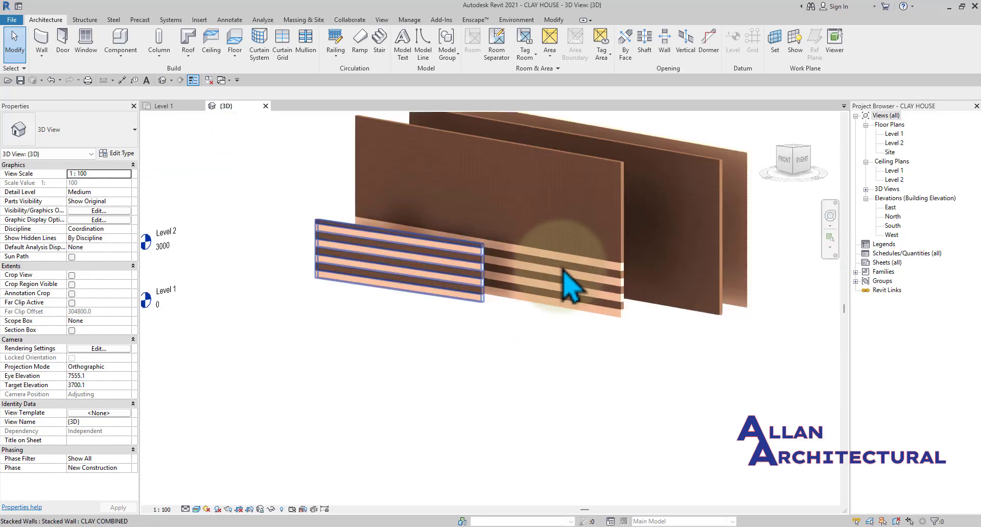
Review all four clay walls together in the 3D view, comparing the short striped wall with the taller ones behind it
middle_drag(593, 305, 556, 363)
scroll(427, 298, up, 4)
scroll(449, 293, down, 3)
scroll(629, 314, down, 2)
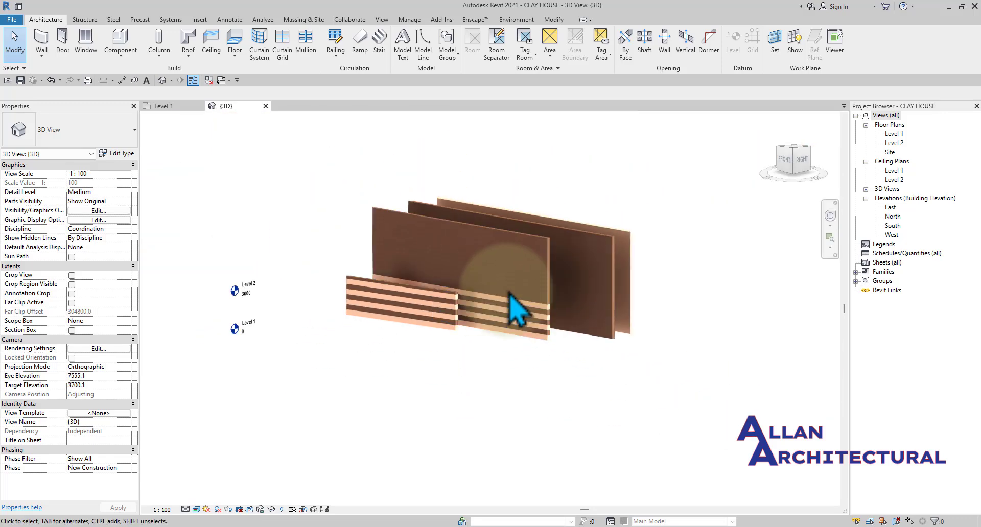
middle_drag(628, 313, 604, 394)
scroll(521, 322, up, 4)
middle_drag(442, 316, 488, 320)
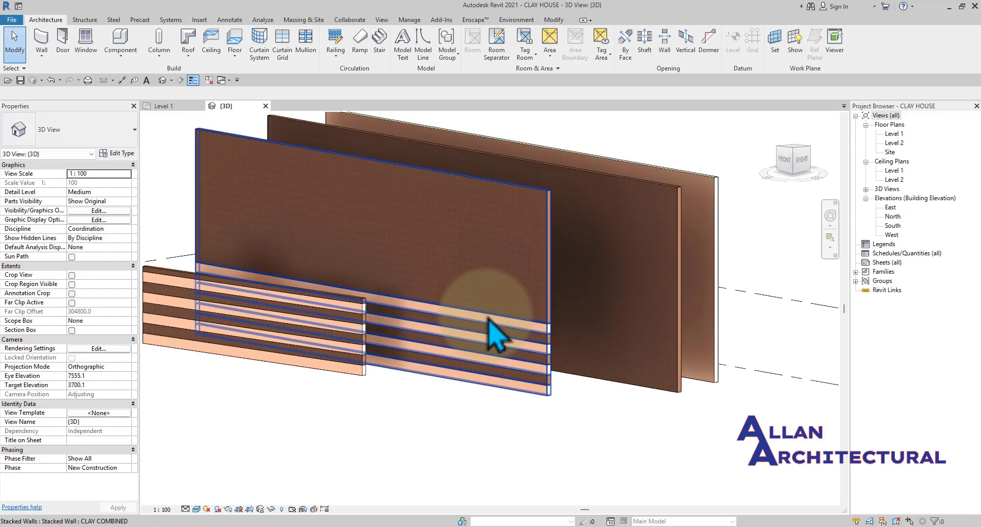
middle_drag(519, 351, 554, 369)
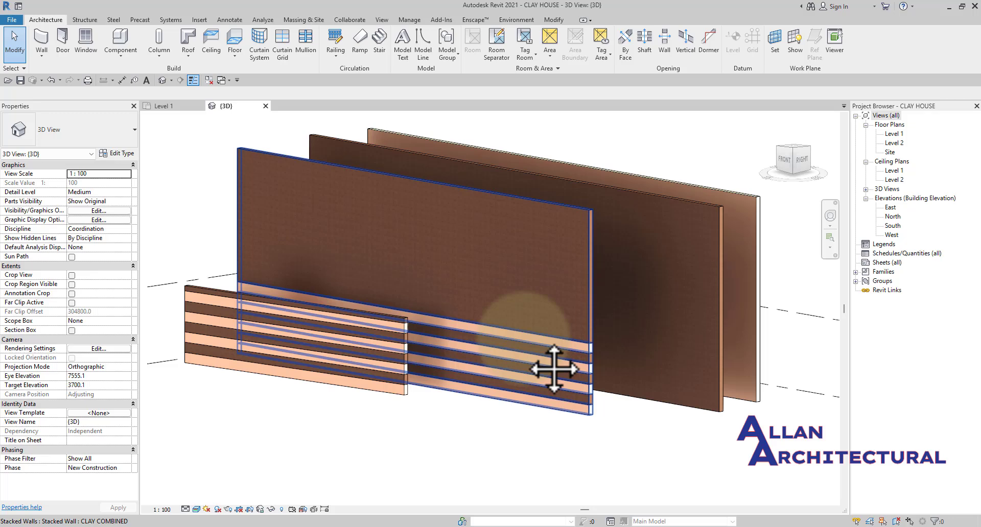
middle_drag(476, 293, 481, 305)
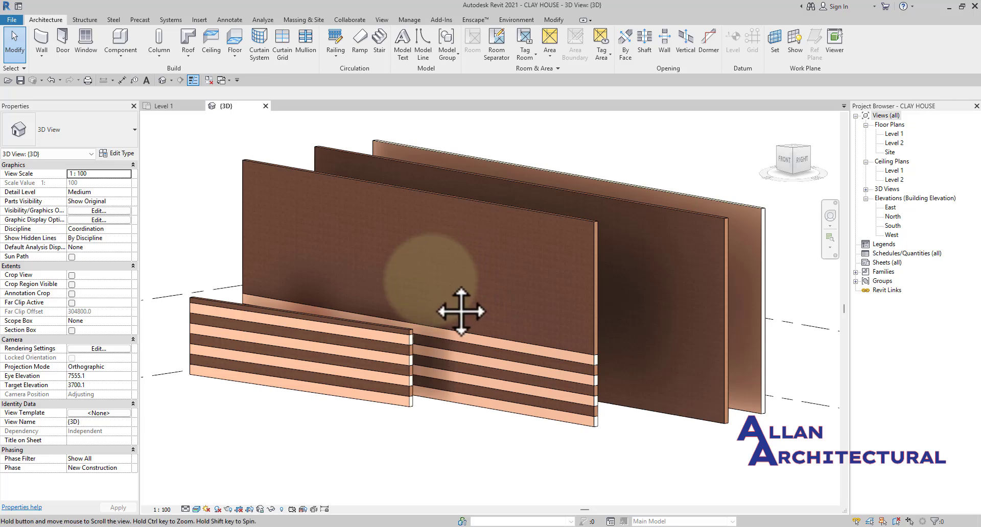
middle_drag(461, 311, 461, 312)
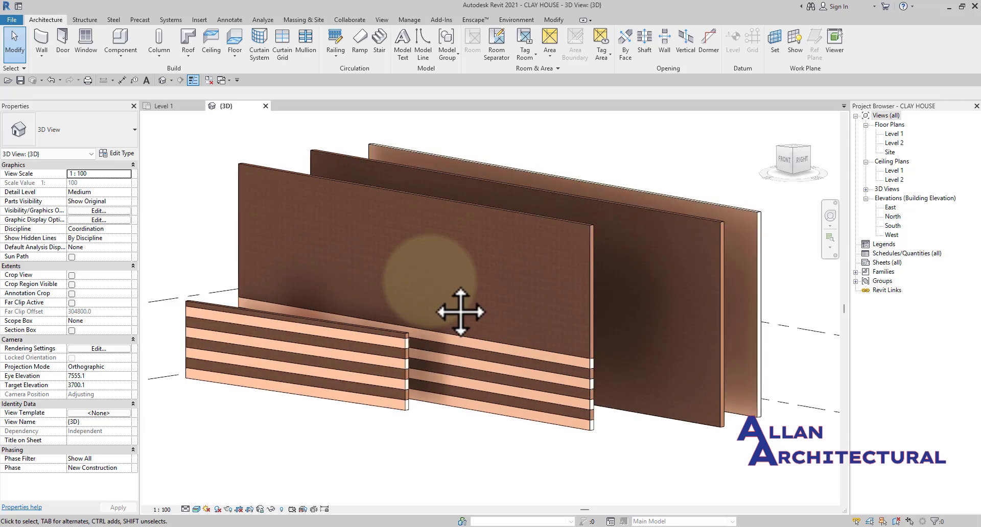